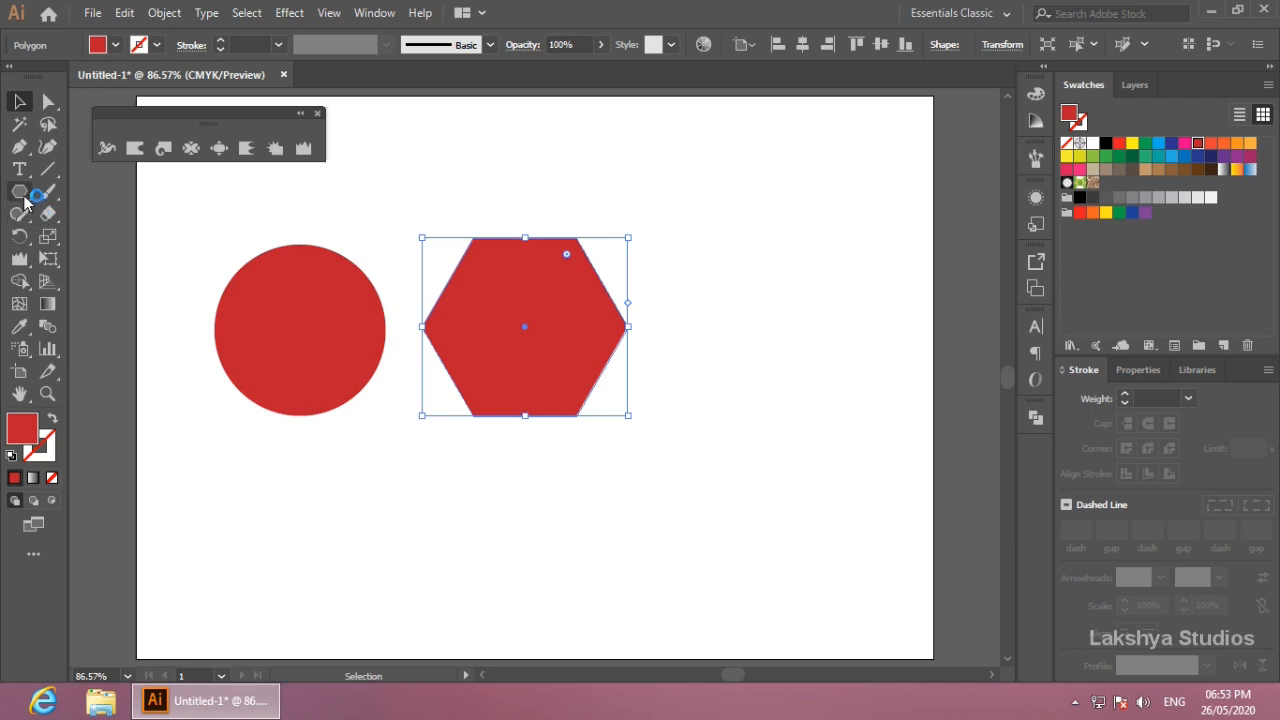
Draw a rectangle beside the hexagon and a five-pointed star beneath, placing the star clear of the hexagon.
{"action": "left_click", "coordinate": [90, 191]}
{"action": "left_click_drag", "start_coordinate": [702, 257], "coordinate": [862, 396]}
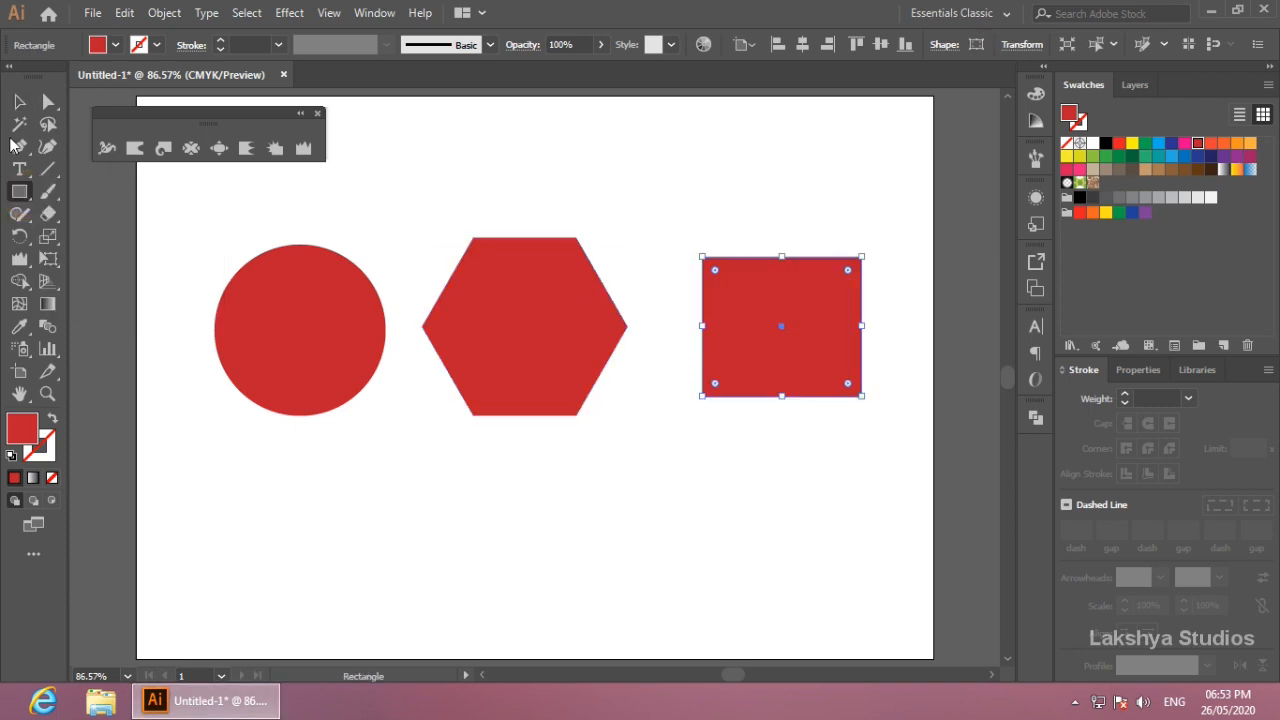
{"action": "left_click", "coordinate": [19, 191]}
{"action": "left_click", "coordinate": [95, 280]}
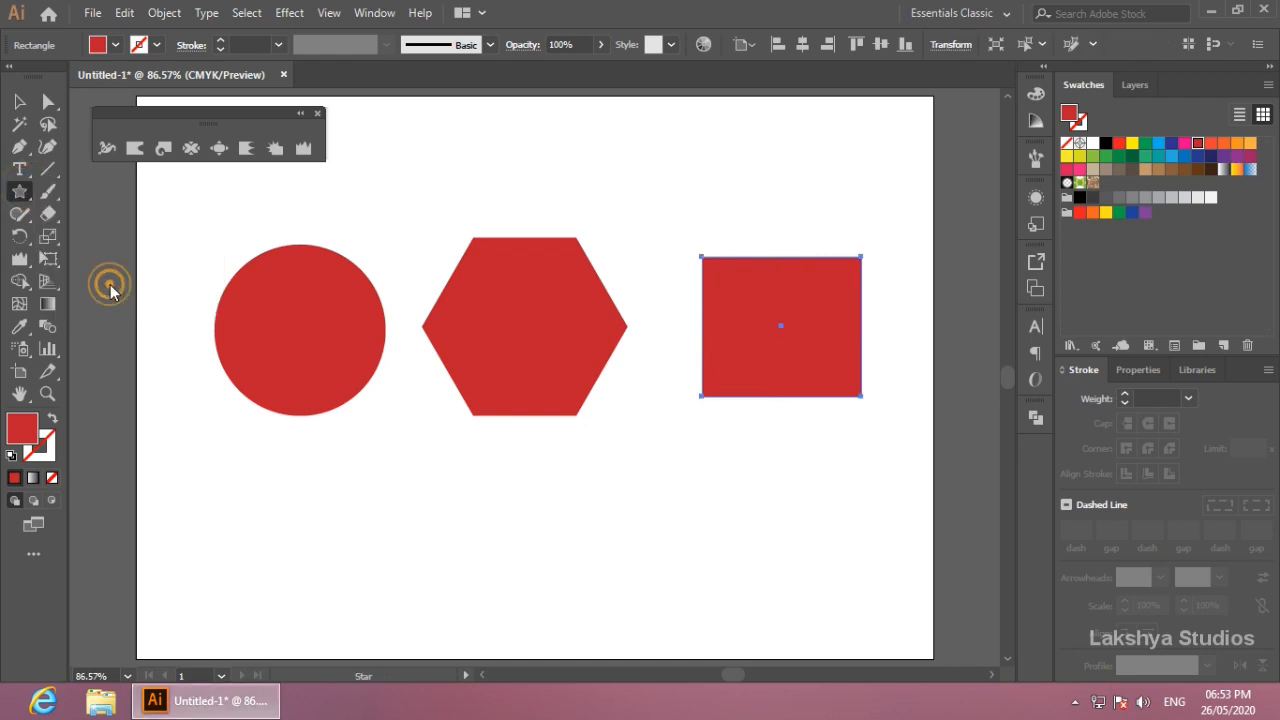
{"action": "left_click_drag", "start_coordinate": [457, 491], "coordinate": [503, 563]}
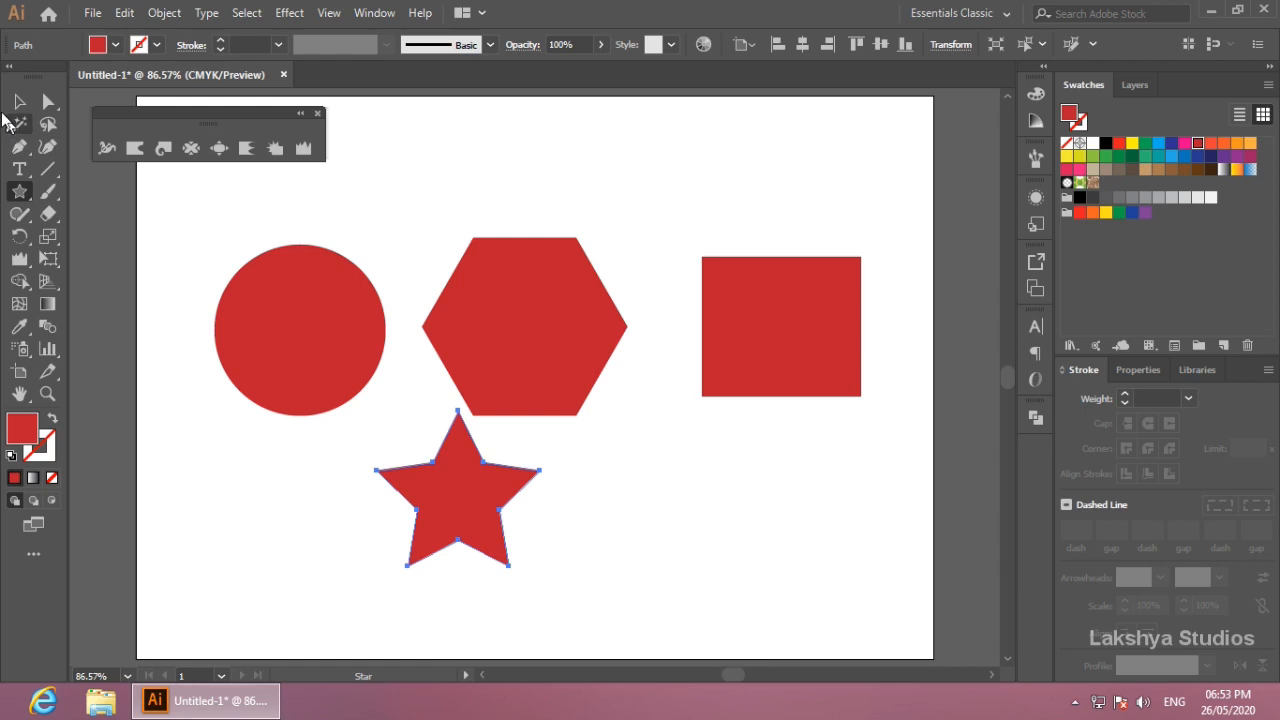
{"action": "left_click", "coordinate": [19, 101]}
{"action": "left_click_drag", "start_coordinate": [456, 471], "coordinate": [510, 508]}
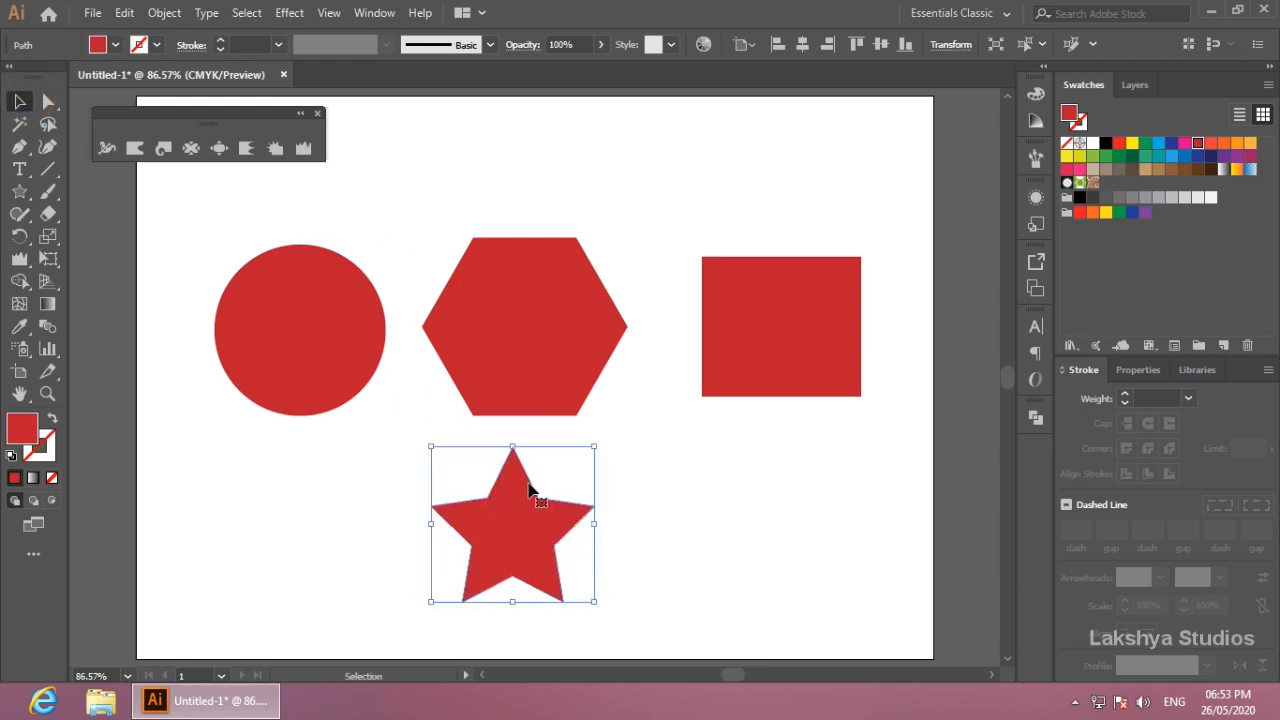
Scale down the hexagon and the circle slightly.
{"action": "left_click", "coordinate": [563, 363]}
{"action": "left_click_drag", "start_coordinate": [629, 423], "coordinate": [591, 384]}
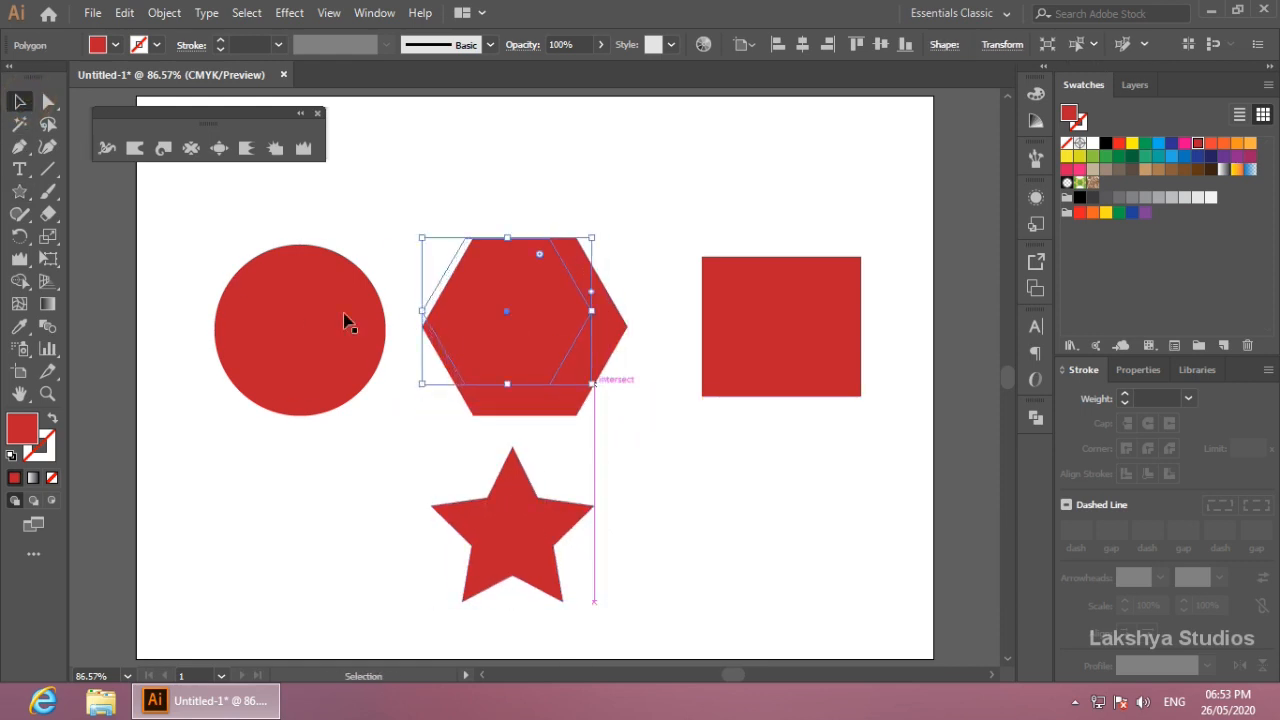
{"action": "left_click", "coordinate": [343, 318]}
{"action": "left_click_drag", "start_coordinate": [385, 414], "coordinate": [366, 396]}
Fill the hexagon with teal, the rectangle with green and the star with purple.
{"action": "left_click", "coordinate": [497, 340]}
{"action": "left_click", "coordinate": [1156, 158]}
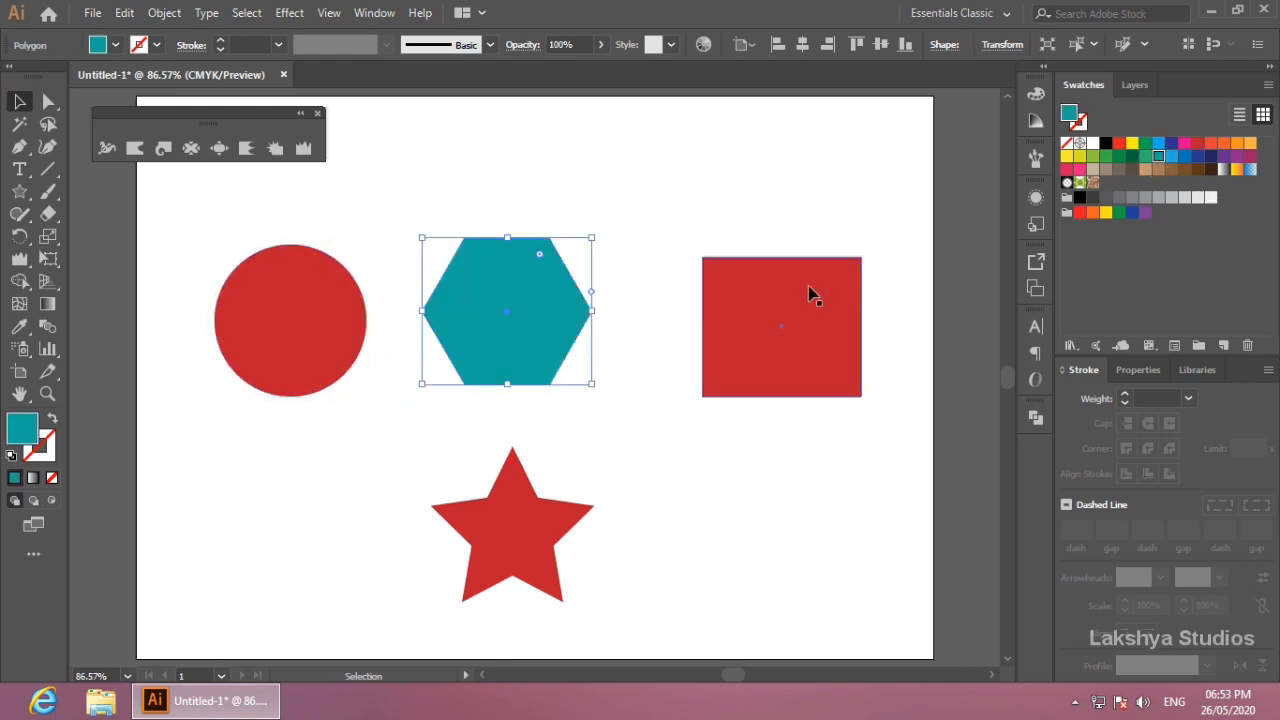
{"action": "left_click", "coordinate": [809, 285]}
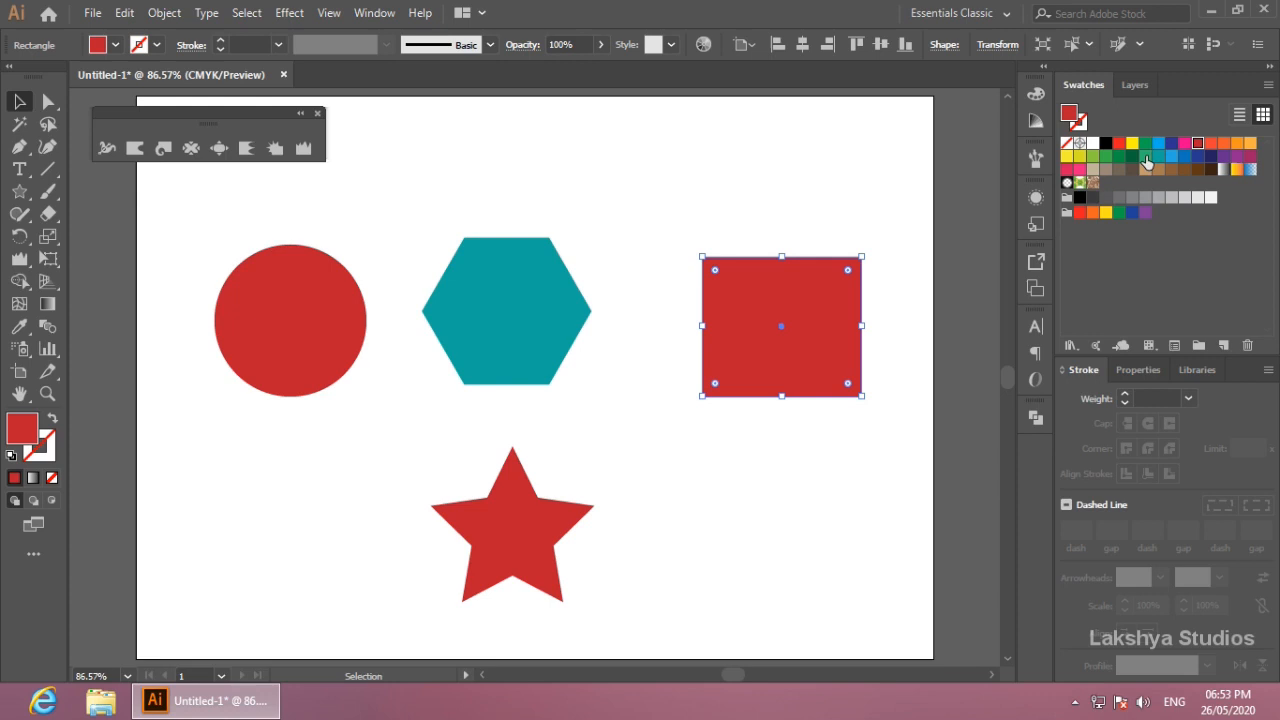
{"action": "left_click", "coordinate": [1146, 157]}
{"action": "left_click", "coordinate": [537, 531]}
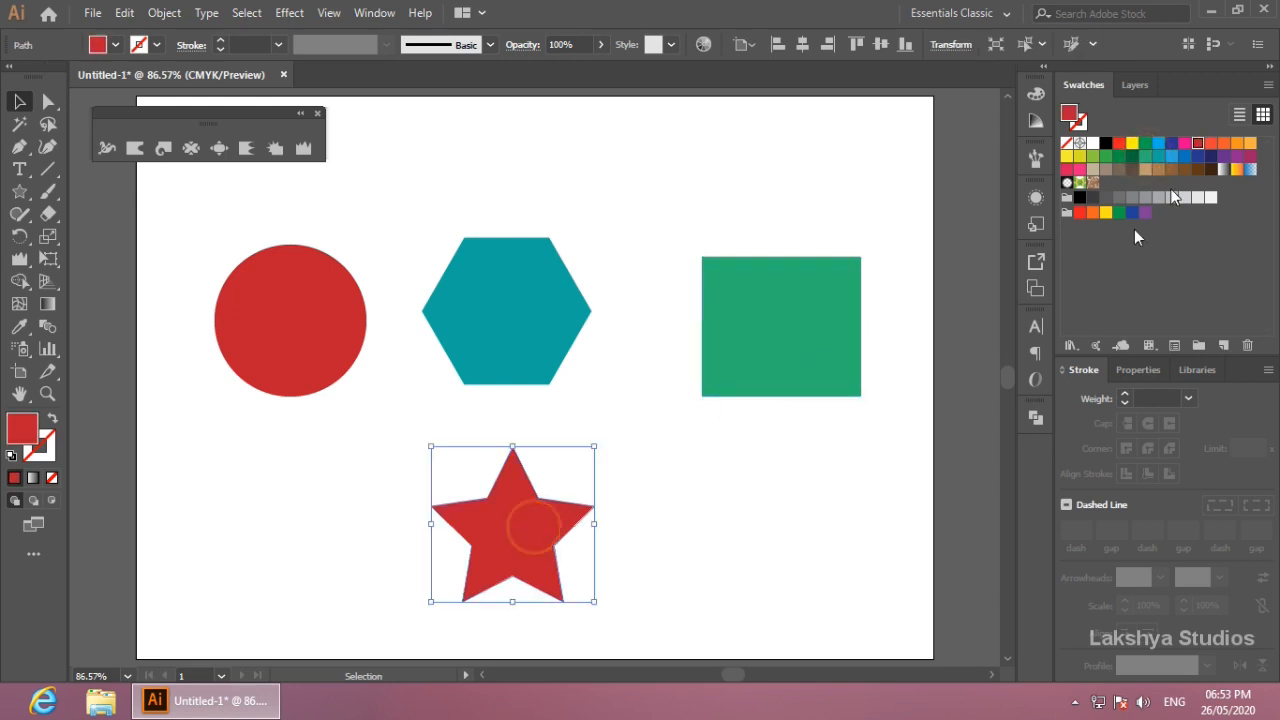
{"action": "left_click", "coordinate": [1237, 160]}
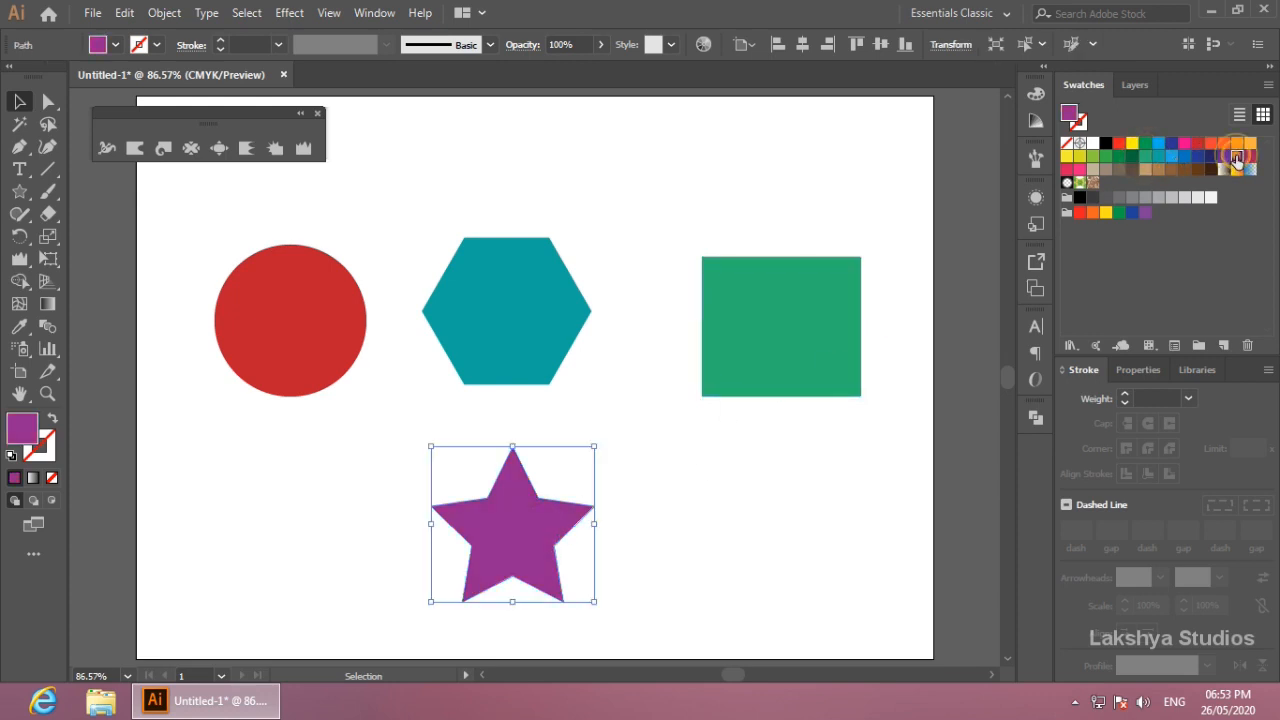
Move the hexagon slightly down and change its fill to blue.
{"action": "left_click_drag", "start_coordinate": [527, 341], "coordinate": [529, 351]}
{"action": "left_click", "coordinate": [670, 250]}
{"action": "left_click", "coordinate": [507, 356]}
{"action": "left_click", "coordinate": [1183, 157]}
{"action": "left_click", "coordinate": [600, 191]}
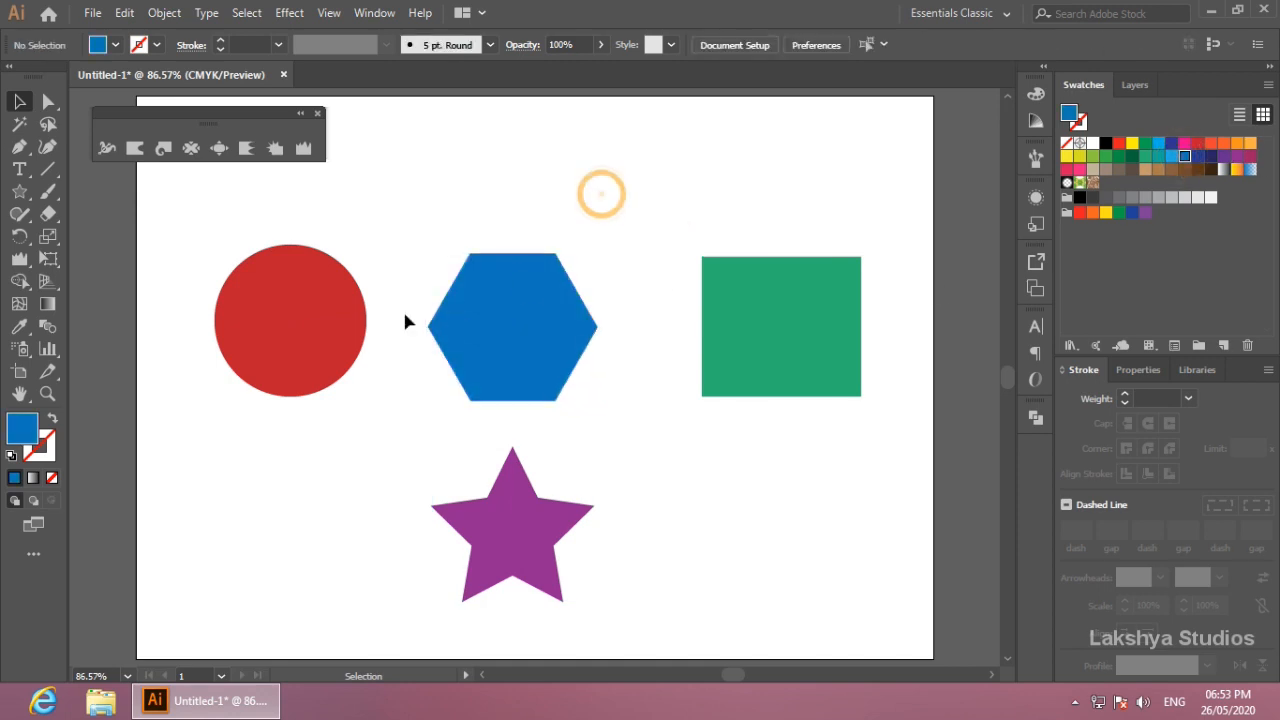
Activate the Scallop tool and review its options, keeping the current settings.
{"action": "left_click_drag", "start_coordinate": [20, 259], "coordinate": [89, 367]}
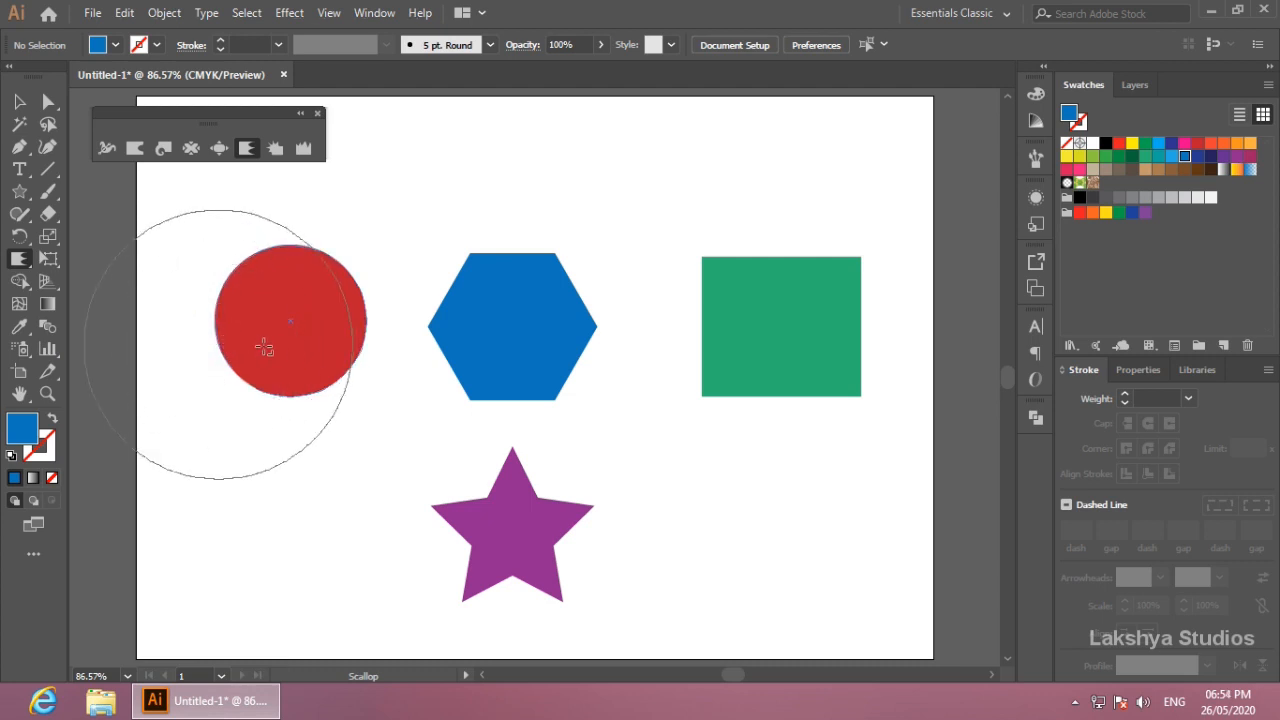
{"action": "double_click", "coordinate": [19, 260]}
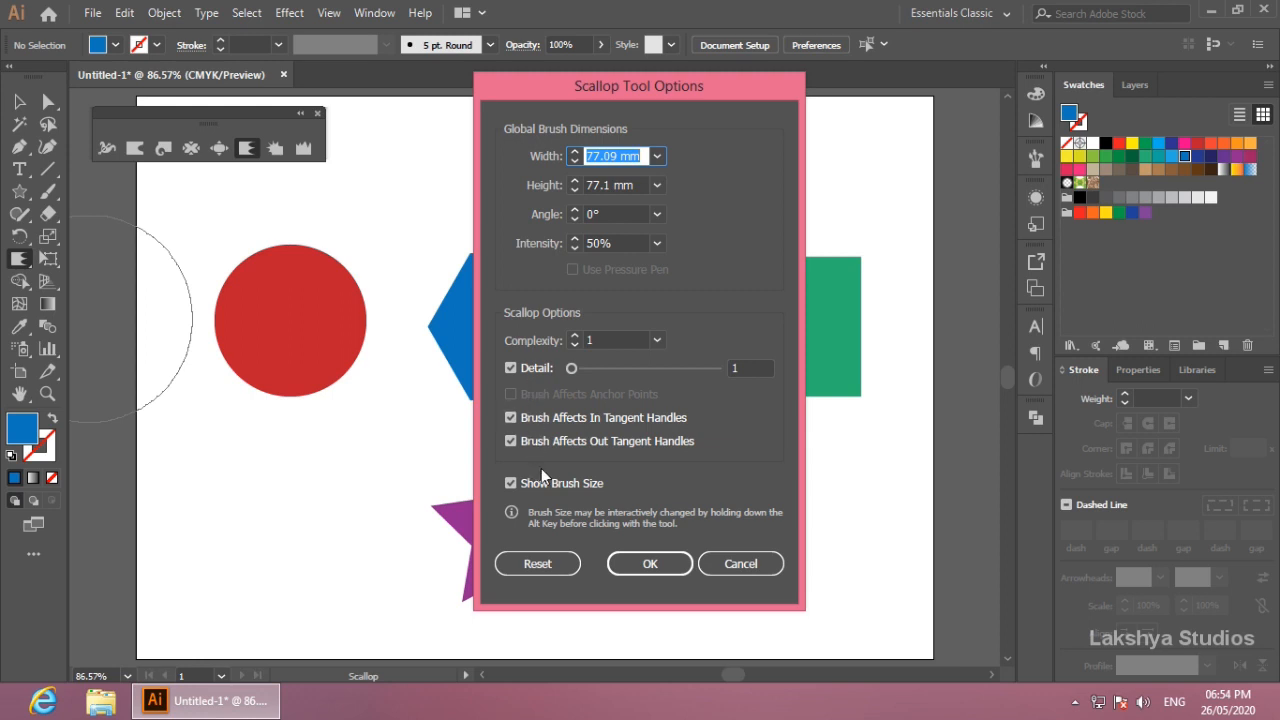
{"action": "left_click", "coordinate": [650, 565]}
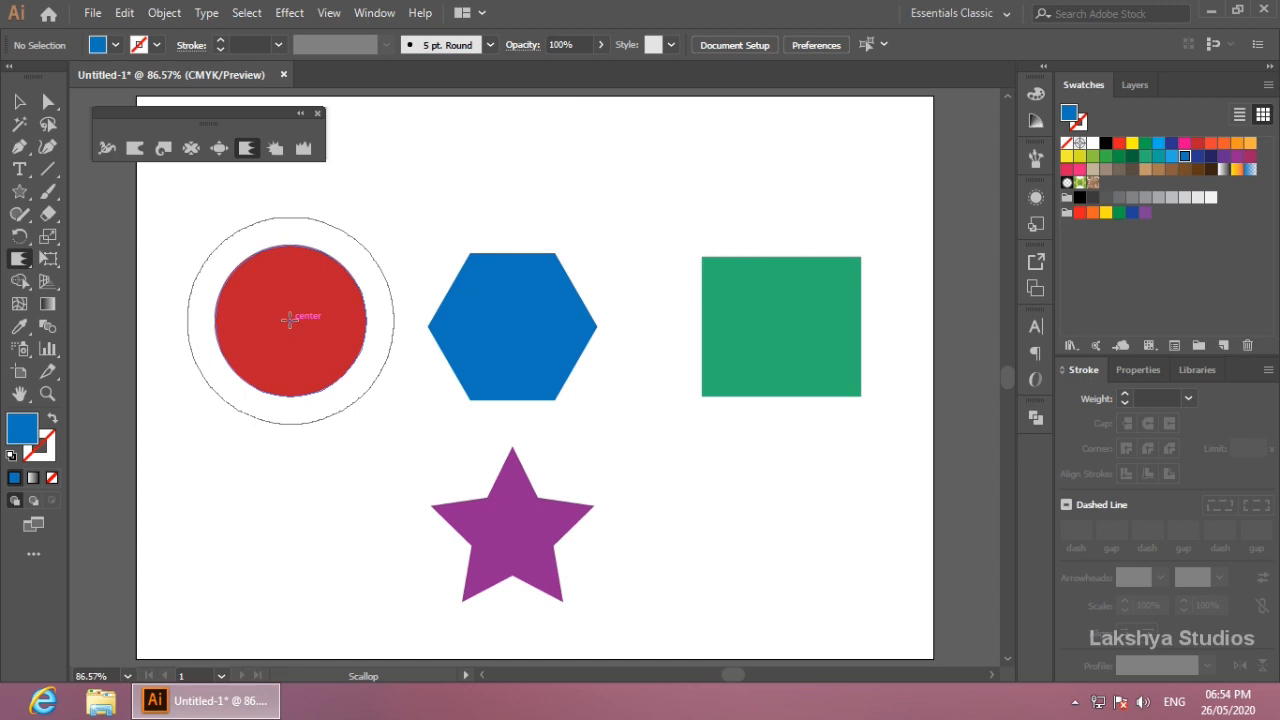
Try the Scallop tool at the centre of the red circle, undoing and repeating the effect.
{"action": "left_click_drag", "start_coordinate": [290, 318], "coordinate": [290, 318]}
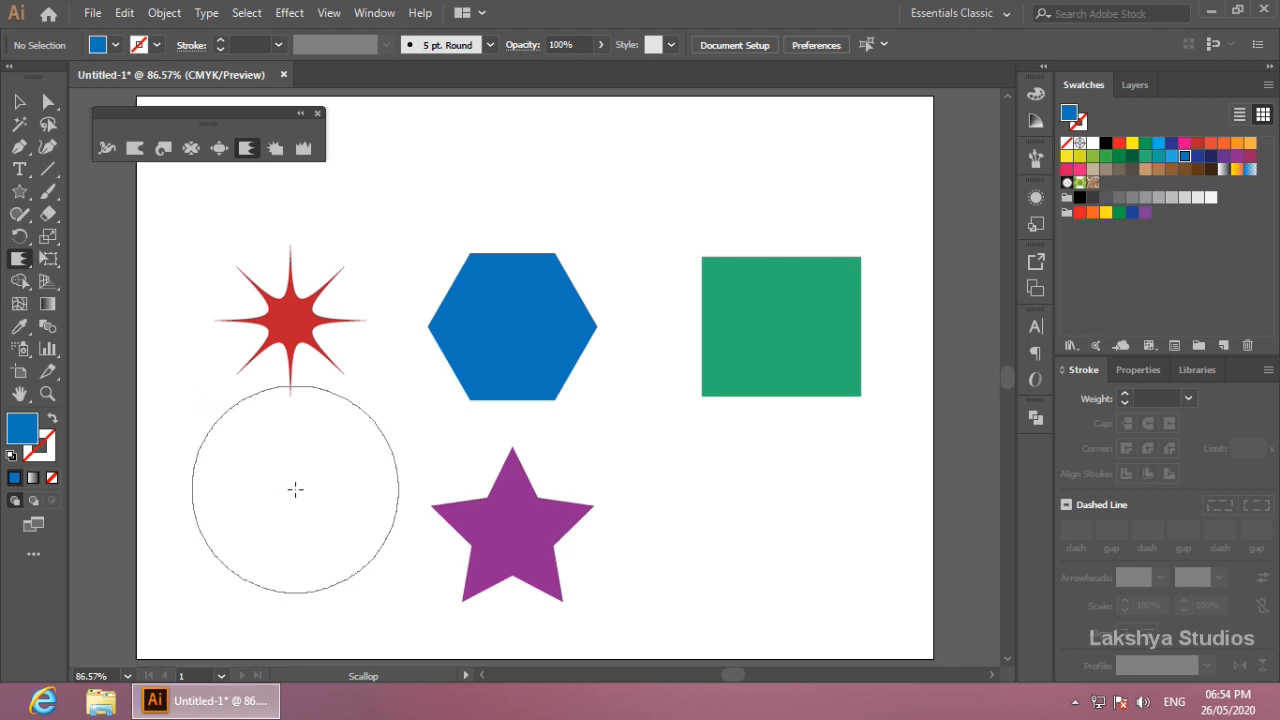
{"action": "key", "text": "ctrl"}
{"action": "key", "text": "ctrl+z"}
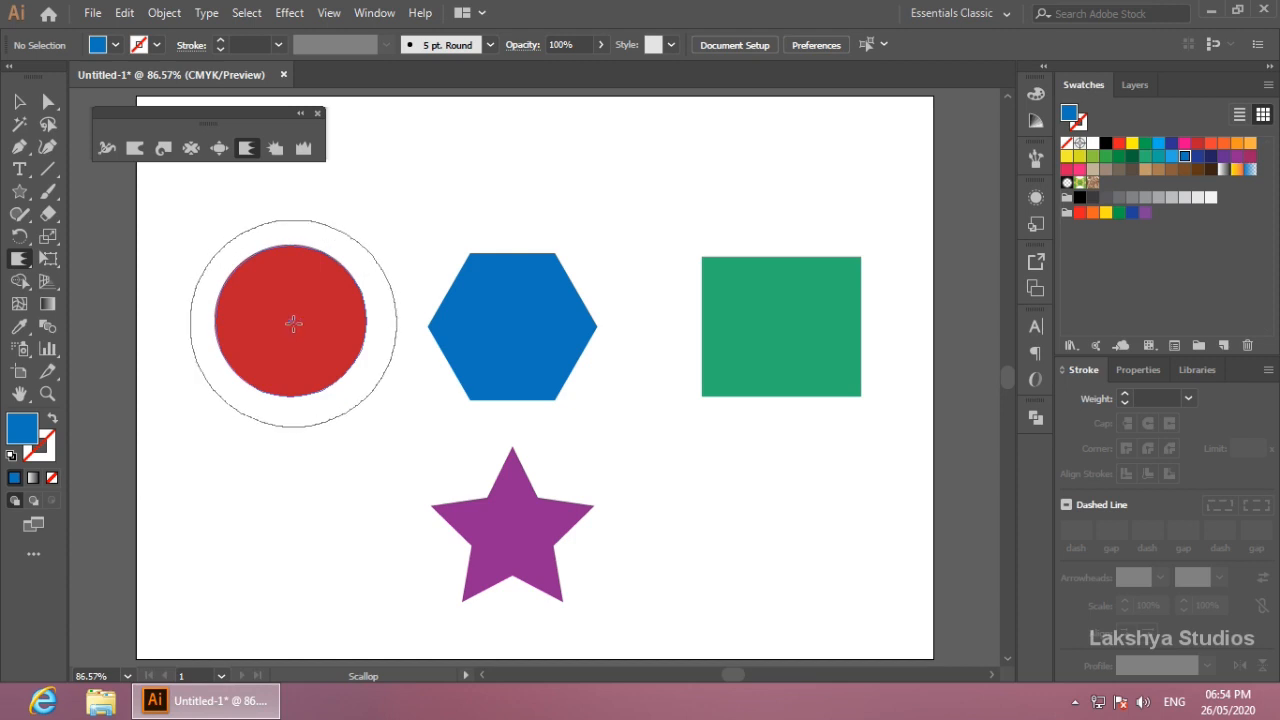
{"action": "left_click_drag", "start_coordinate": [293, 322], "coordinate": [291, 320]}
{"action": "key", "text": "ctrl+z"}
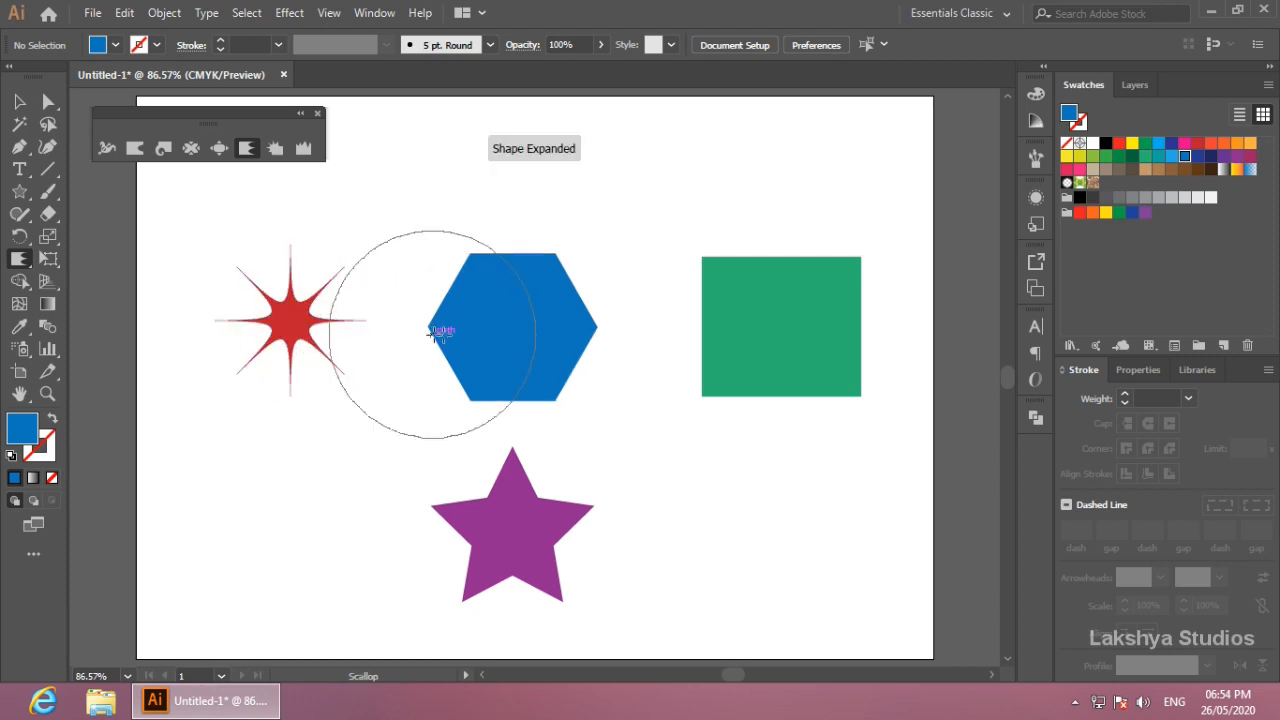
Scallop the blue hexagon from its centre, redoing the first attempt.
{"action": "left_click_drag", "start_coordinate": [508, 328], "coordinate": [508, 328]}
{"action": "key", "text": "ctrl+z"}
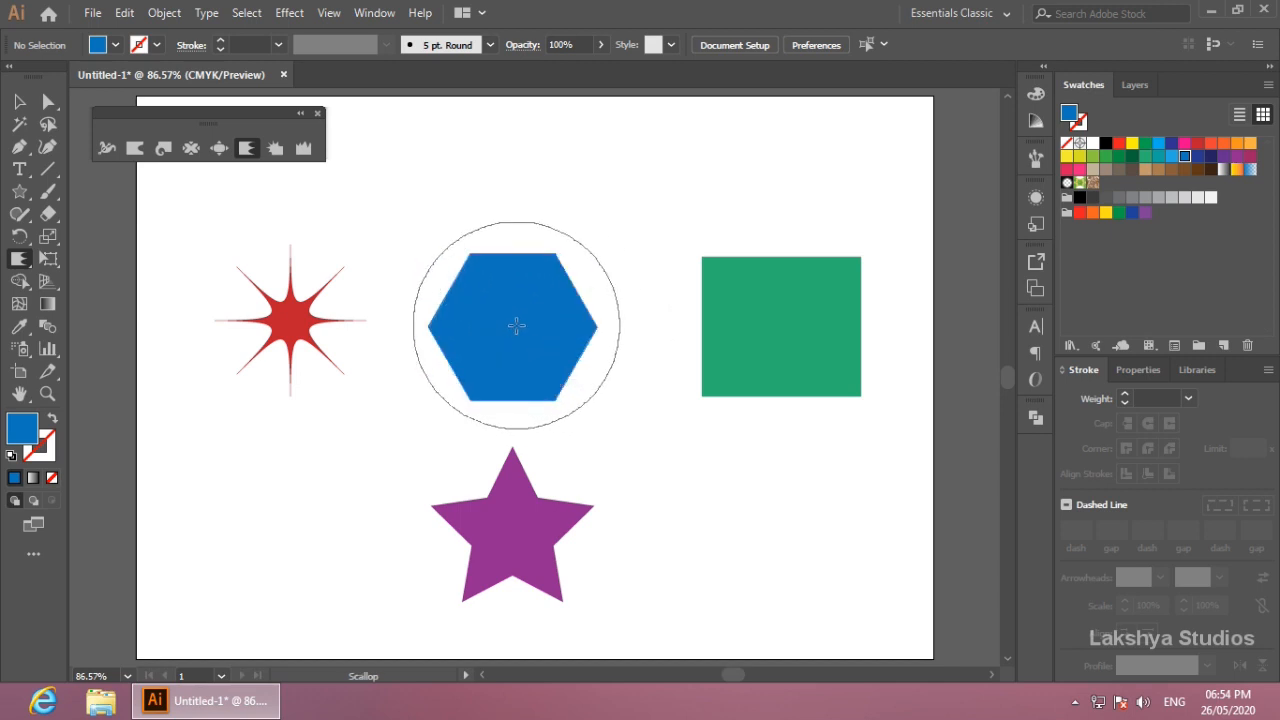
{"action": "left_click_drag", "start_coordinate": [513, 326], "coordinate": [513, 326]}
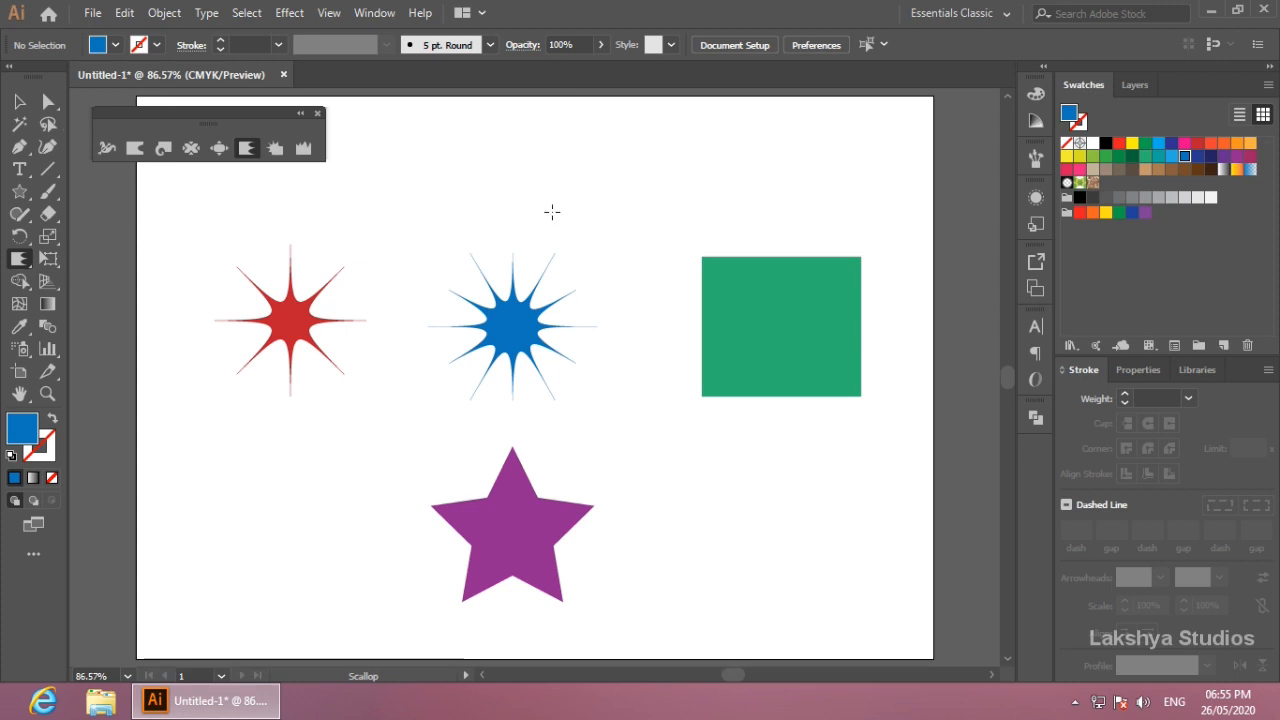
Enlarge the Scallop brush and scallop the green rectangle and the purple star from their centres.
{"action": "left_click_drag", "start_coordinate": [705, 338], "coordinate": [716, 352]}
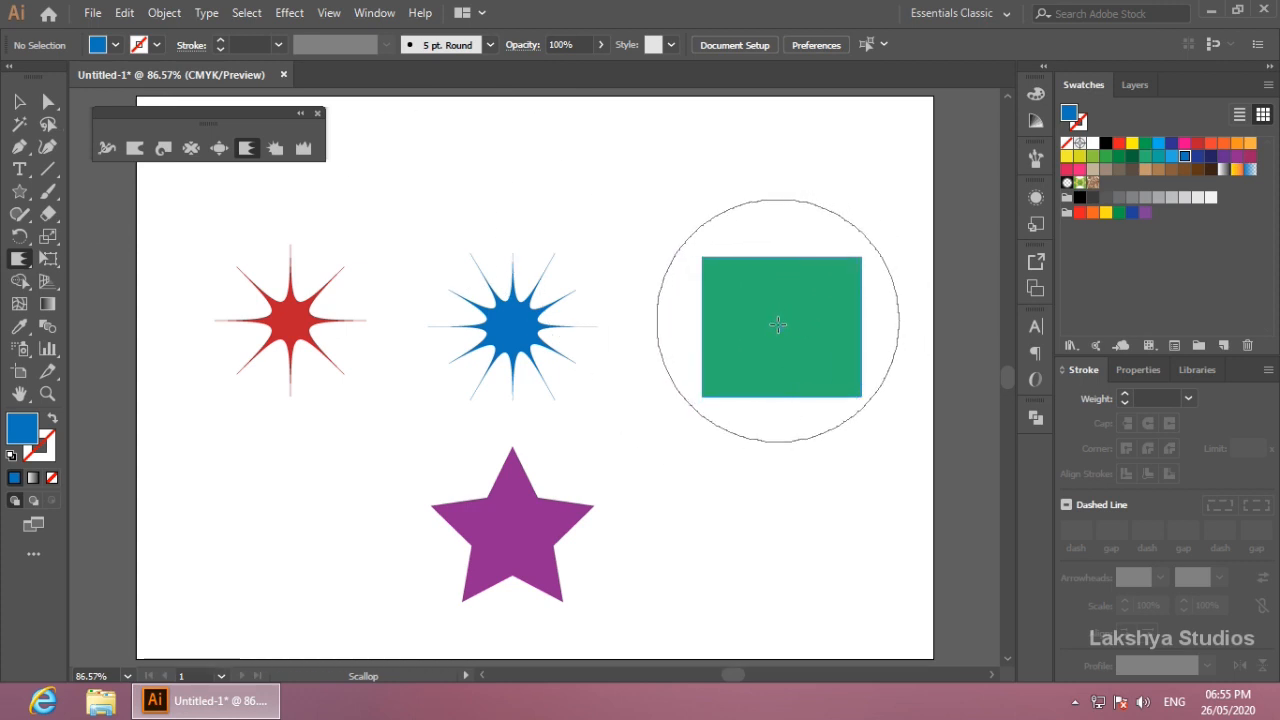
{"action": "left_click_drag", "start_coordinate": [782, 323], "coordinate": [782, 323]}
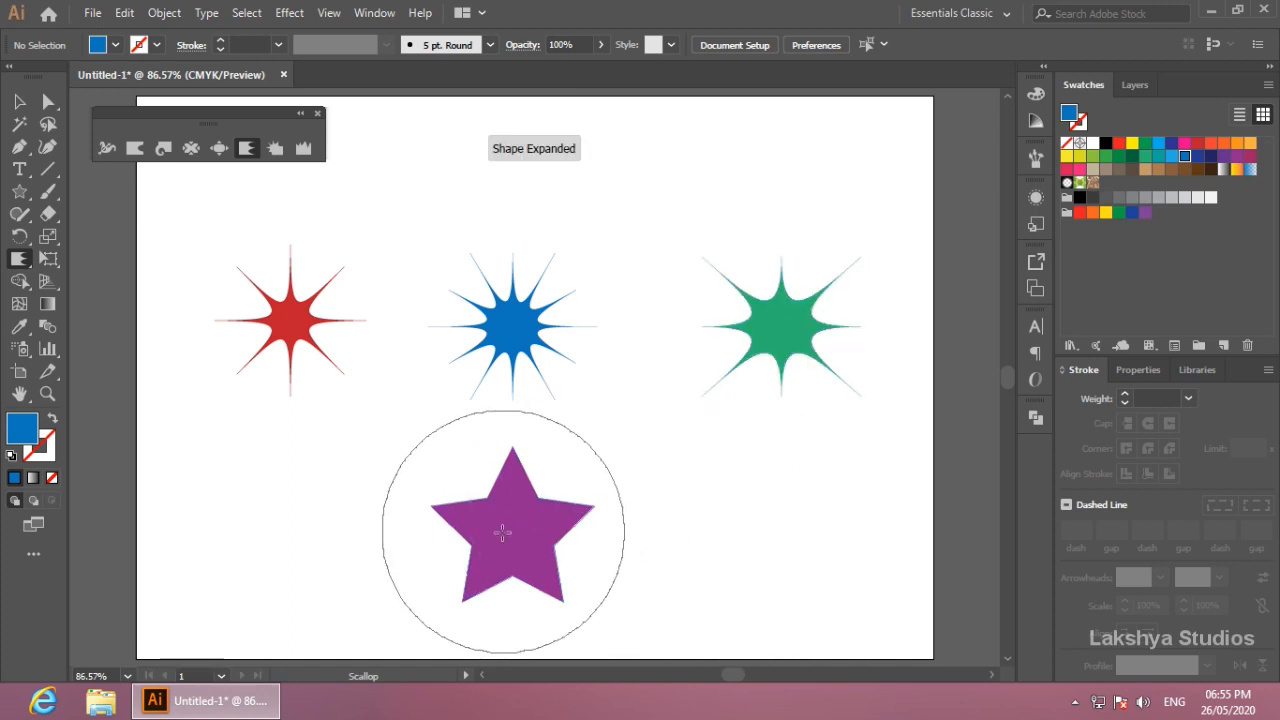
{"action": "left_click_drag", "start_coordinate": [509, 527], "coordinate": [509, 527]}
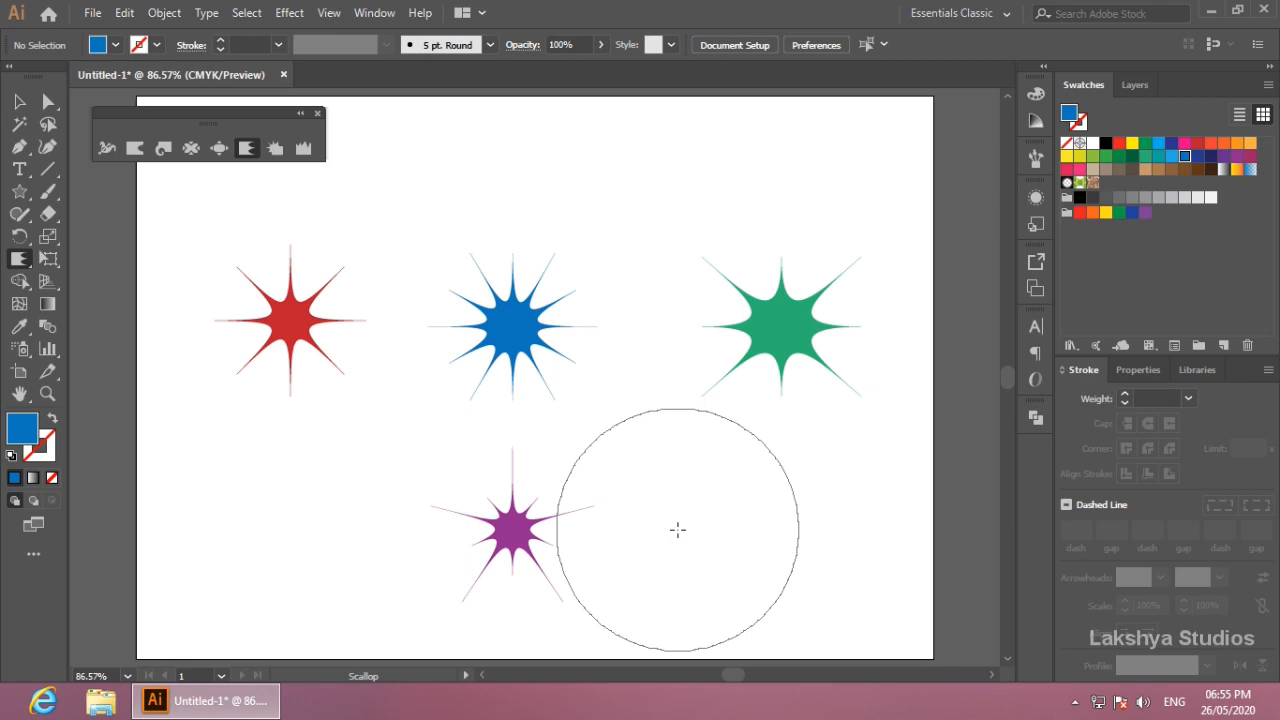
Undo the scallop effects on all four shapes.
{"action": "key", "text": "ctrl"}
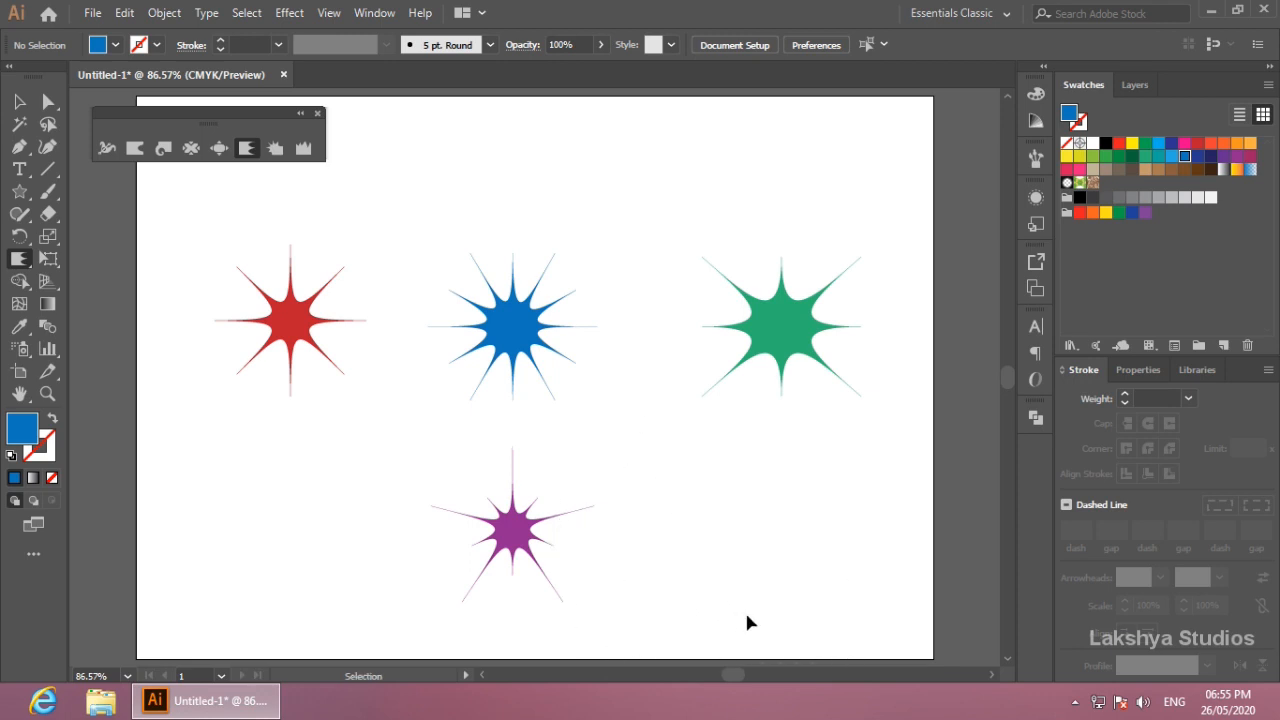
{"action": "key", "text": "ctrl+z"}
{"action": "key", "text": "ctrl+z"}
{"action": "key", "text": "ctrl+z"}
{"action": "key", "text": "ctrl+z"}
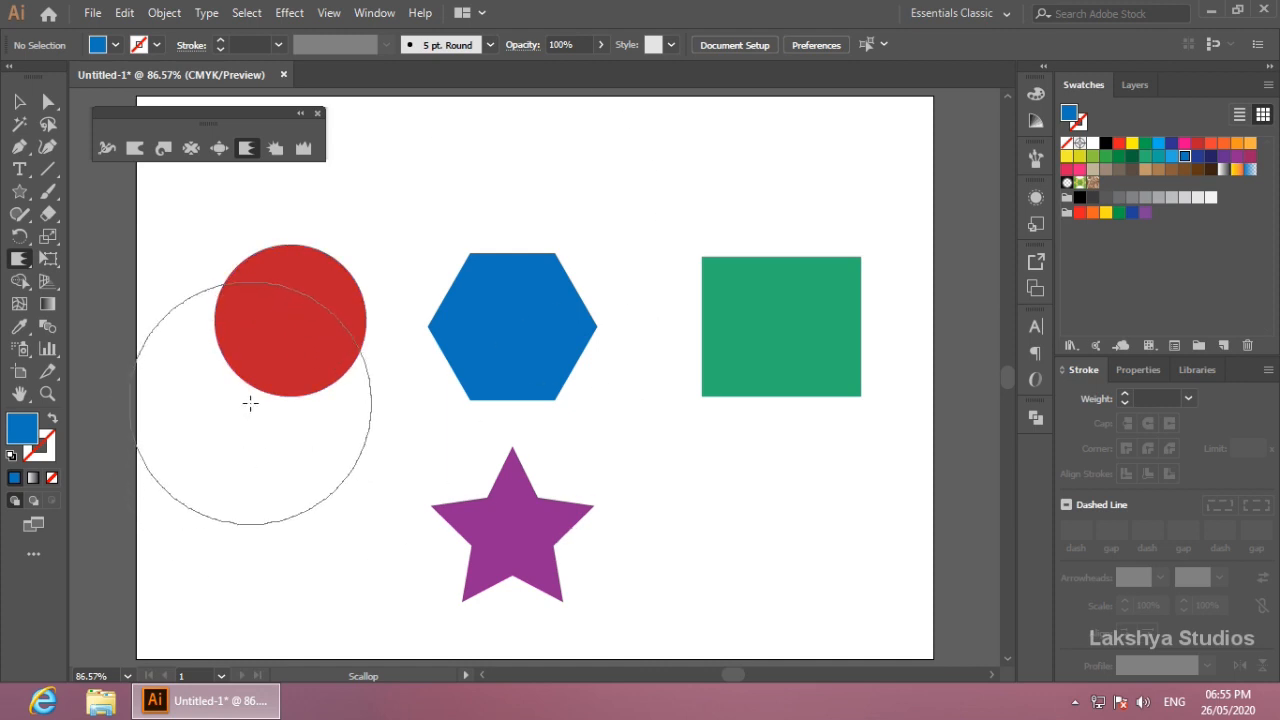
Scallop the circle's lower-left edge, then use a smaller brush on corners of the rectangle, star and hexagon.
{"action": "mouse_move", "coordinate": [256, 397]}
{"action": "left_mouse_down"}
{"action": "mouse_move", "coordinate": [262, 364]}
{"action": "mouse_move", "coordinate": [260, 378]}
{"action": "left_mouse_up"}
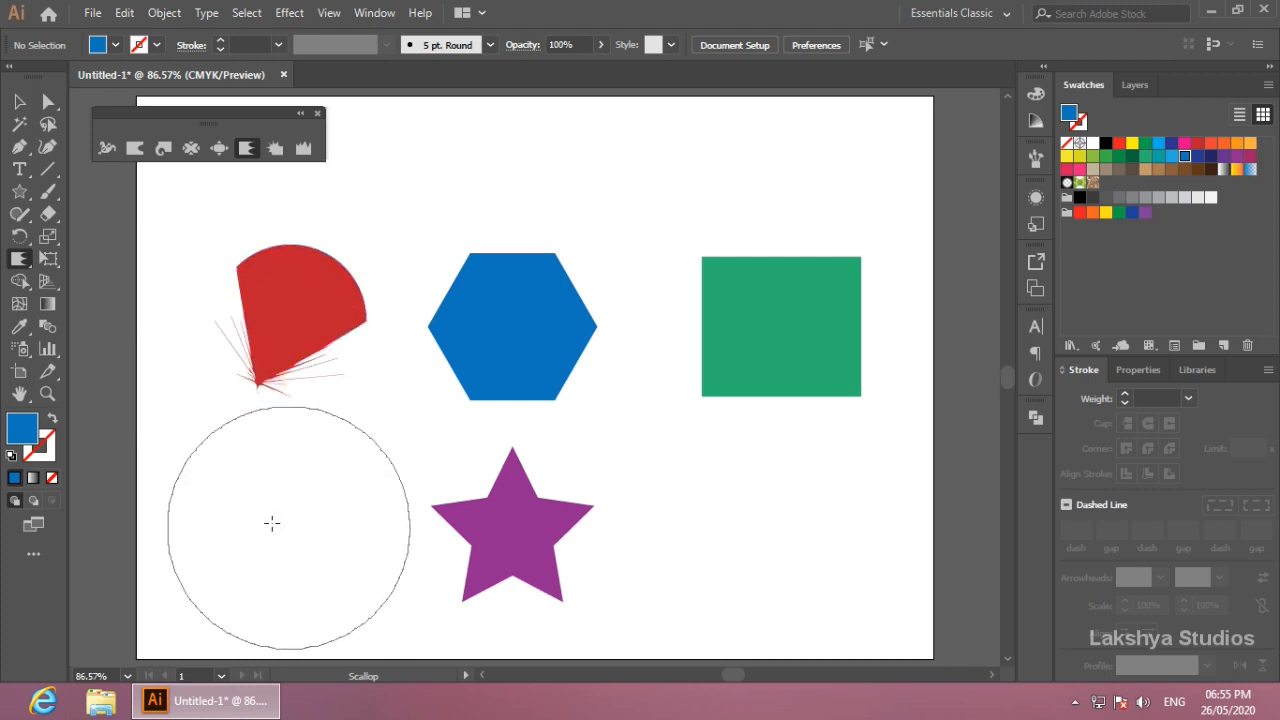
{"action": "mouse_move", "coordinate": [255, 498]}
{"action": "left_mouse_down"}
{"action": "mouse_move", "coordinate": [273, 505]}
{"action": "mouse_move", "coordinate": [237, 506]}
{"action": "mouse_move", "coordinate": [163, 548]}
{"action": "left_mouse_up"}
{"action": "left_click_drag", "start_coordinate": [708, 378], "coordinate": [706, 380]}
{"action": "left_click", "coordinate": [546, 563]}
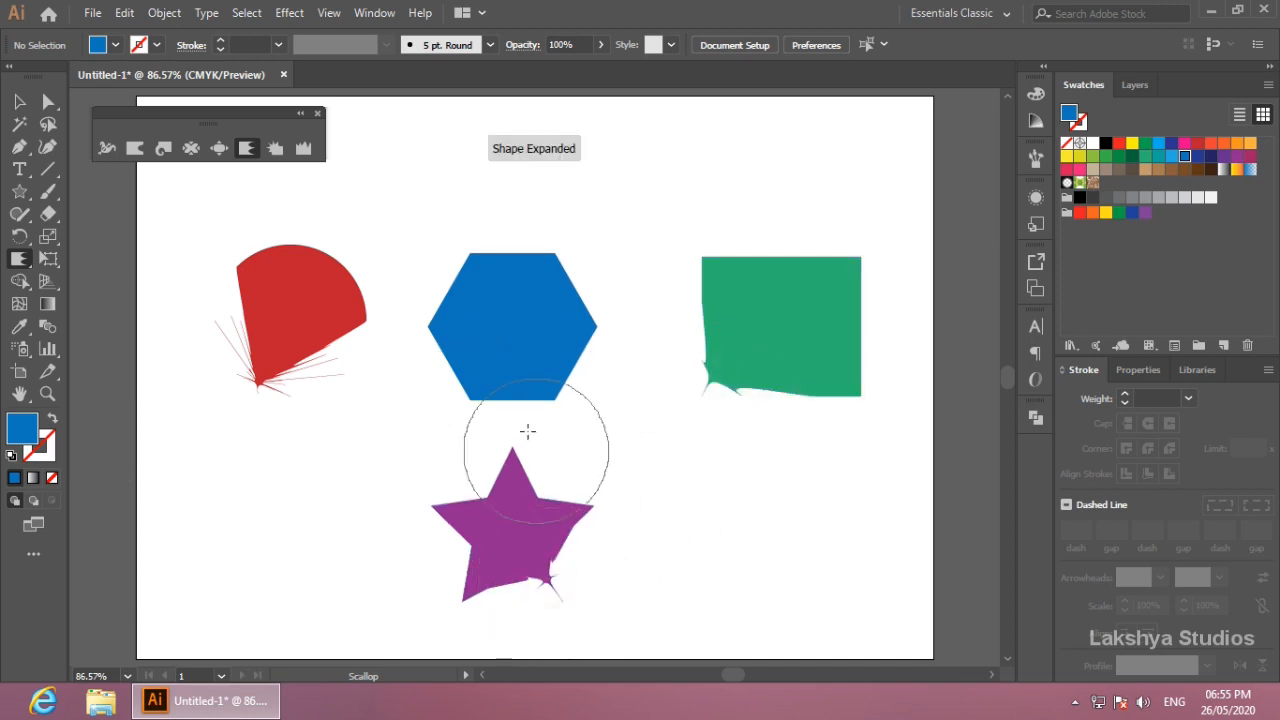
{"action": "left_click", "coordinate": [471, 386]}
{"action": "left_click", "coordinate": [538, 292]}
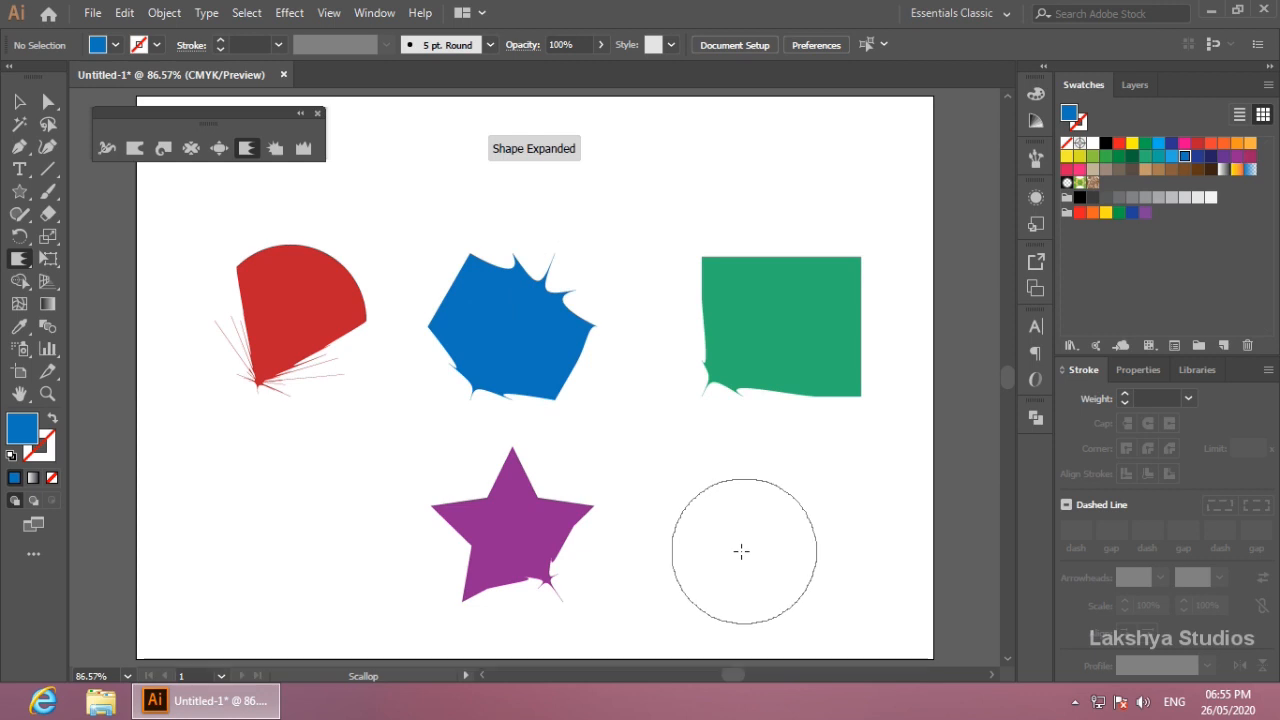
Undo all the scallop distortions made along the edges and corners of the shapes.
{"action": "key", "text": "ctrl+z"}
{"action": "key", "text": "ctrl+z"}
{"action": "key", "text": "ctrl+z"}
{"action": "key", "text": "ctrl+z"}
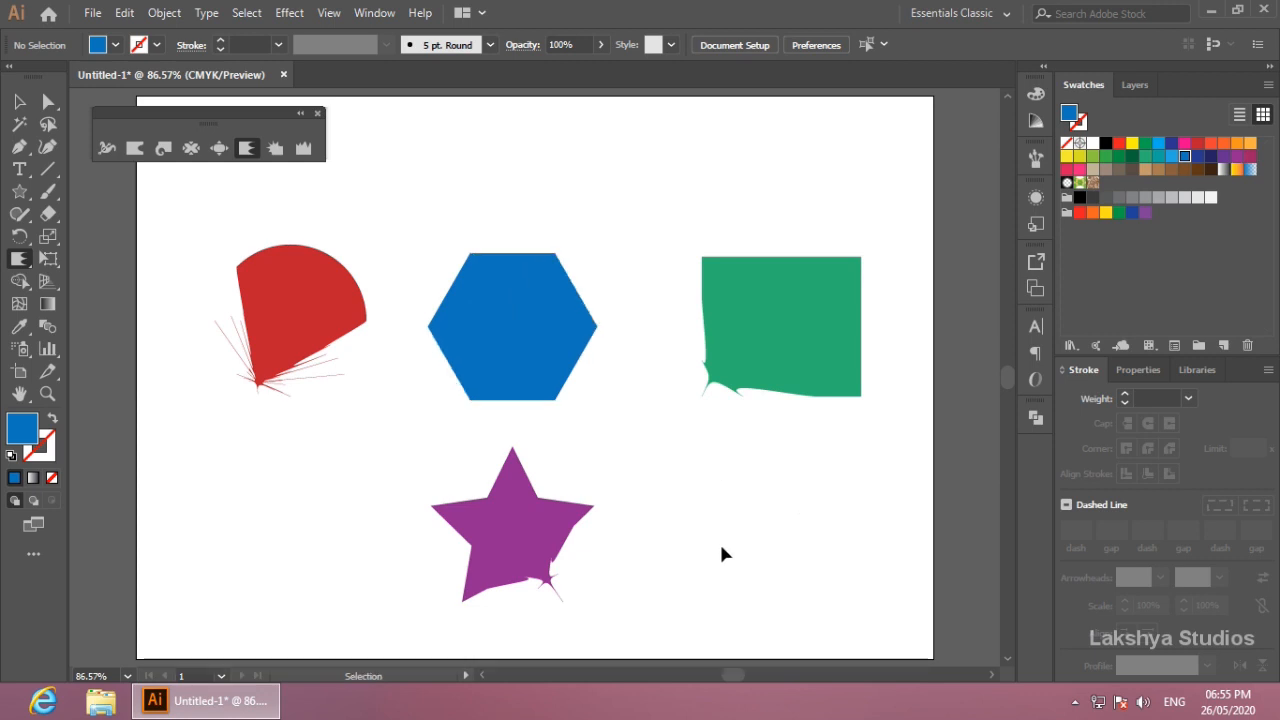
{"action": "key", "text": "ctrl+z"}
{"action": "key", "text": "ctrl+z"}
{"action": "key", "text": "ctrl+z"}
{"action": "key", "text": "ctrl+z"}
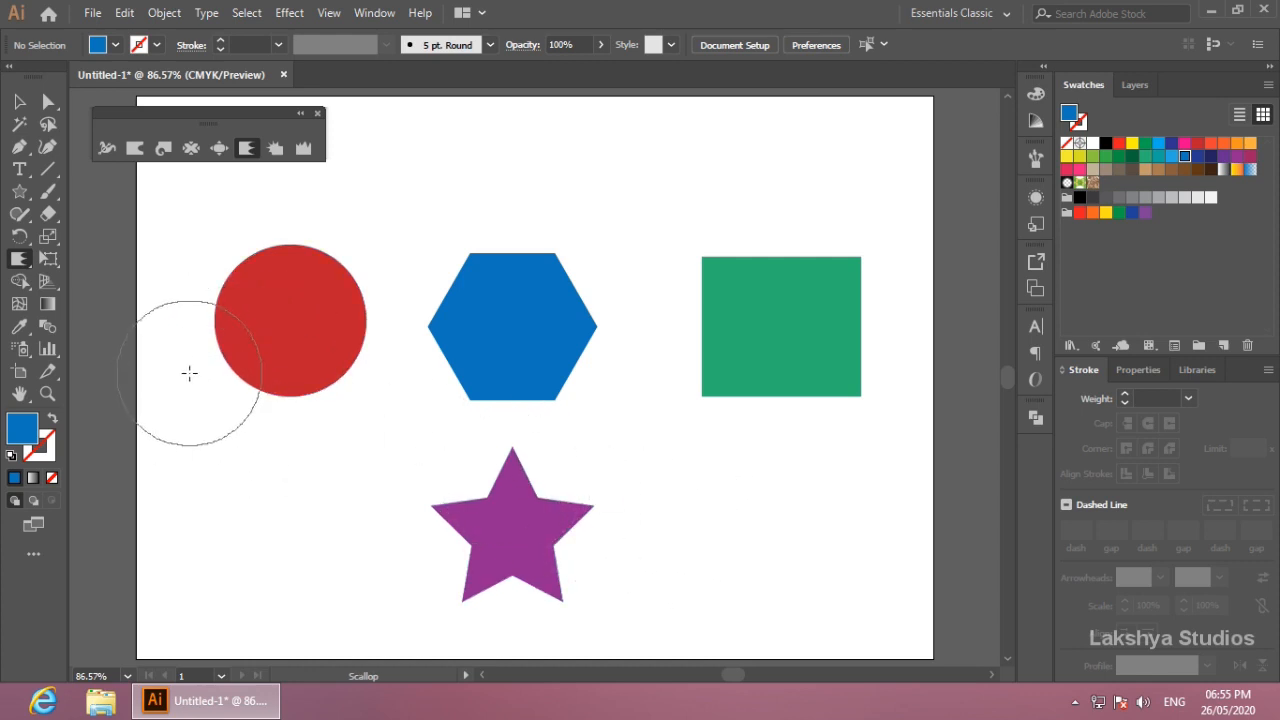
Set the Scallop tool's complexity to 5 and its detail to 3.
{"action": "double_click", "coordinate": [22, 258]}
{"action": "left_click", "coordinate": [590, 339]}
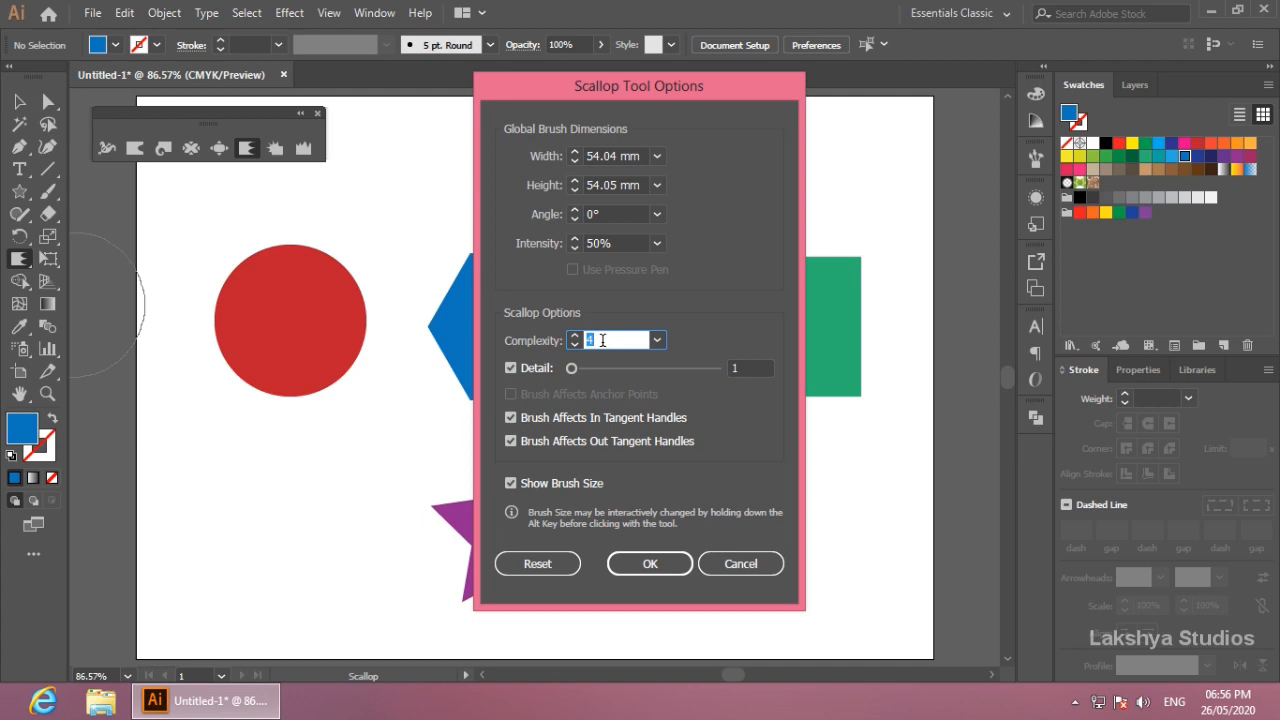
{"action": "left_click", "coordinate": [757, 367]}
{"action": "scroll", "coordinate": [752, 367], "scroll_direction": "up", "scroll_amount": 2}
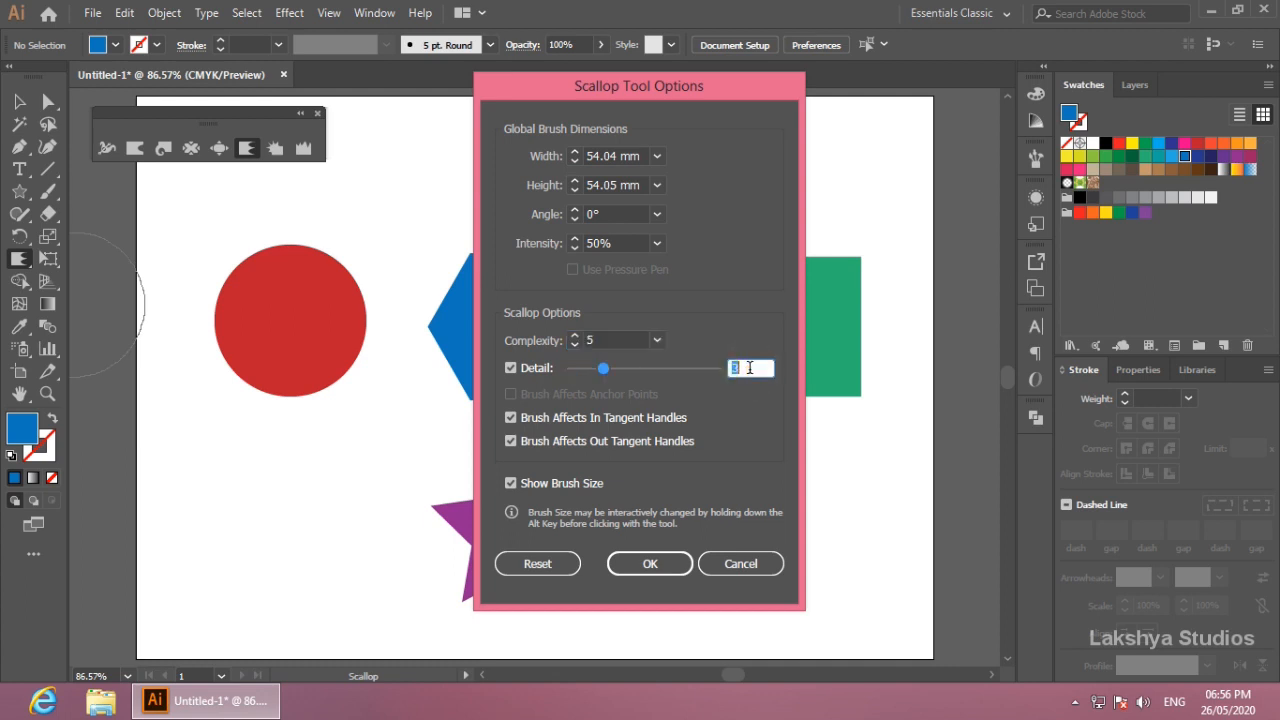
{"action": "left_click", "coordinate": [655, 563]}
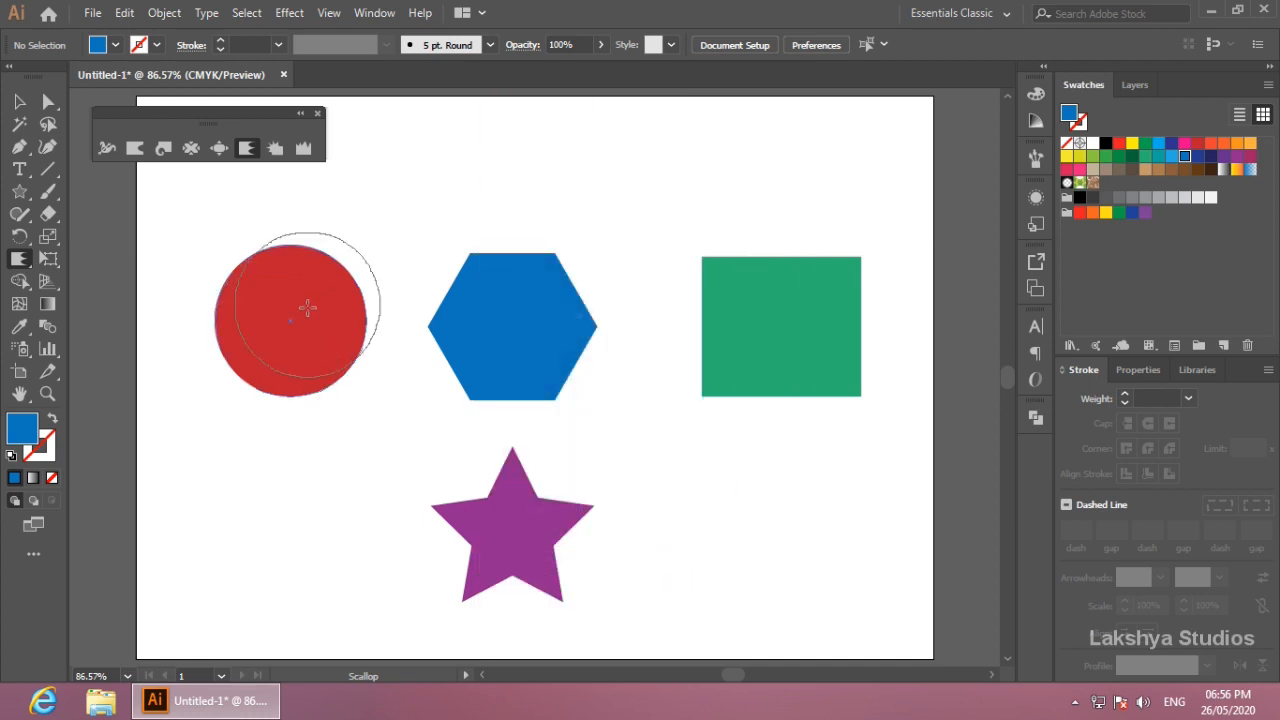
Enlarge the Scallop brush and scallop the red circle from its centre.
{"action": "left_click", "coordinate": [228, 413]}
{"action": "left_click_drag", "start_coordinate": [228, 413], "coordinate": [239, 411]}
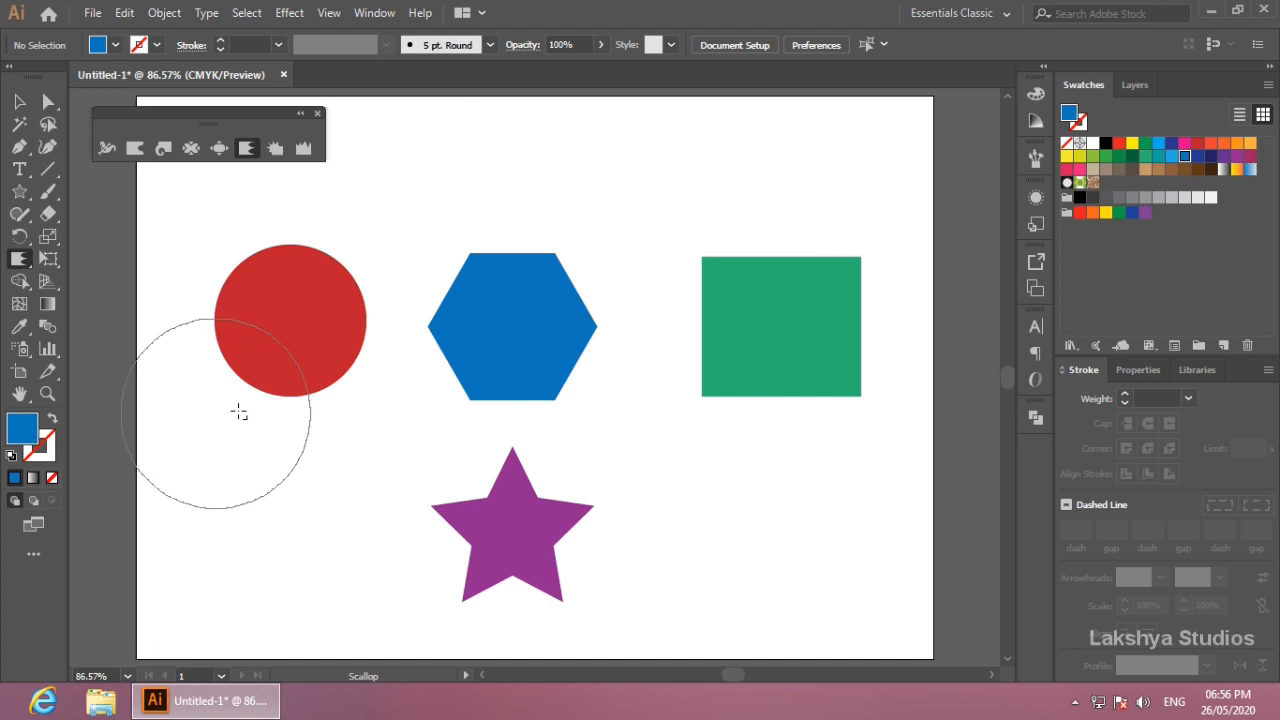
{"action": "left_click", "coordinate": [290, 321]}
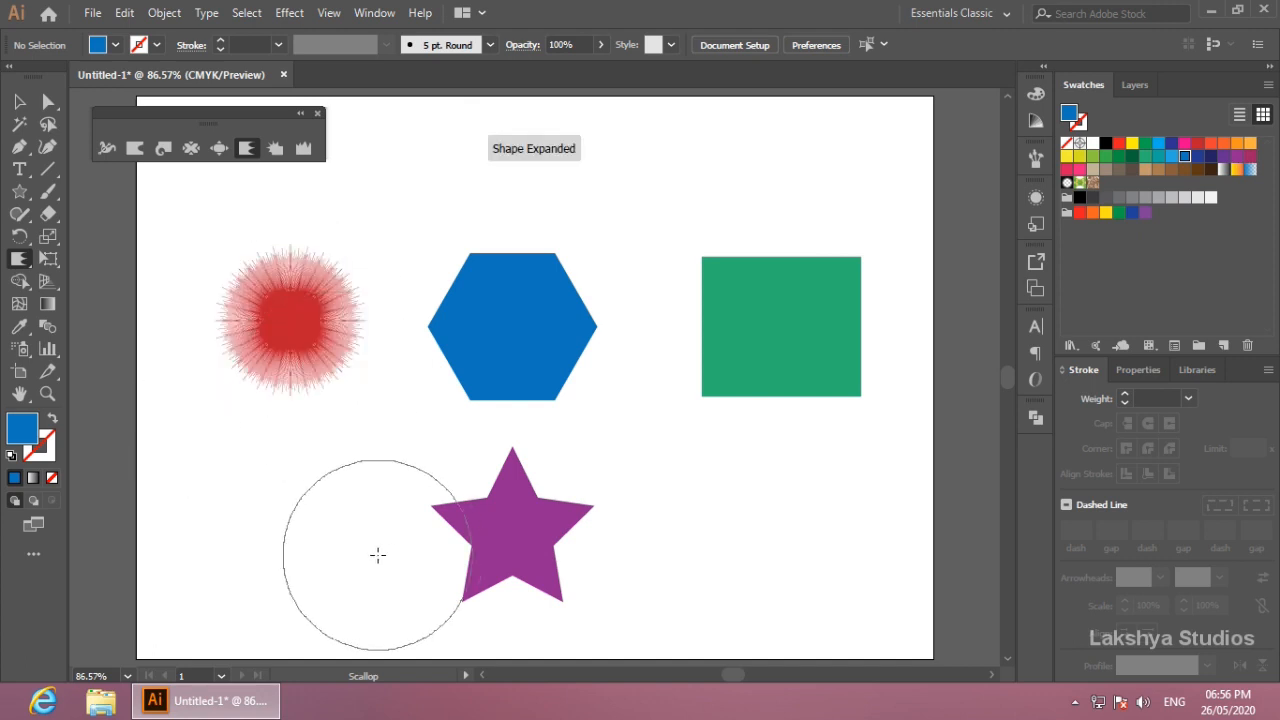
Move the scalloped red circle slightly up on the artboard.
{"action": "left_click", "coordinate": [21, 101]}
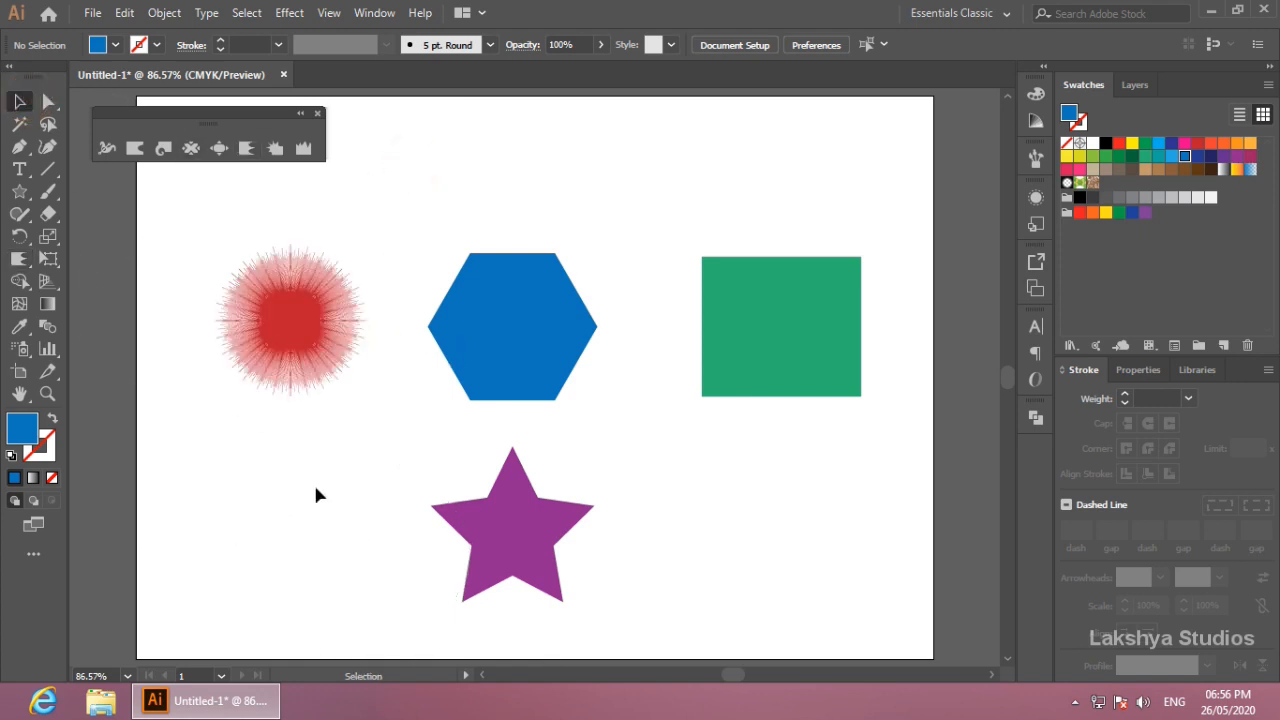
{"action": "left_click_drag", "start_coordinate": [308, 395], "coordinate": [299, 355]}
{"action": "left_click", "coordinate": [404, 457]}
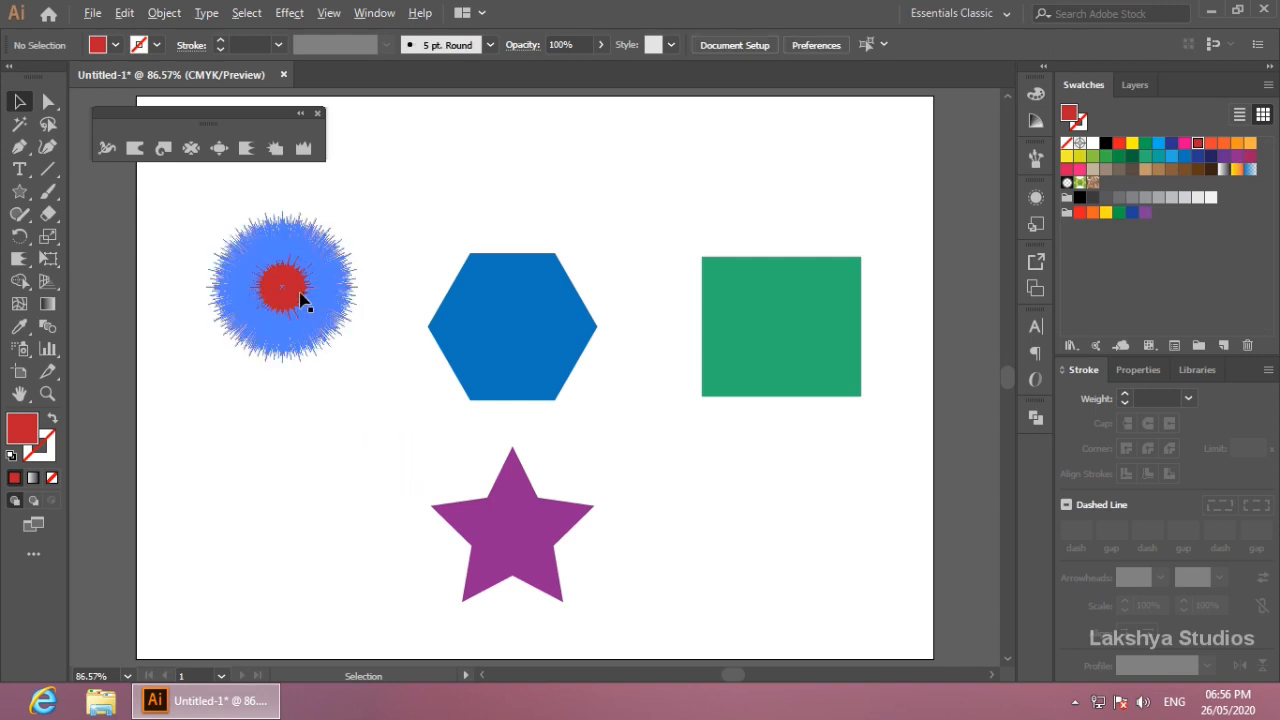
Duplicate the scalloped red circle above the gap between it and the hexagon, and recolour the copy dark blue.
{"action": "left_click_drag", "start_coordinate": [298, 292], "coordinate": [445, 191]}
{"action": "left_click", "coordinate": [1145, 143]}
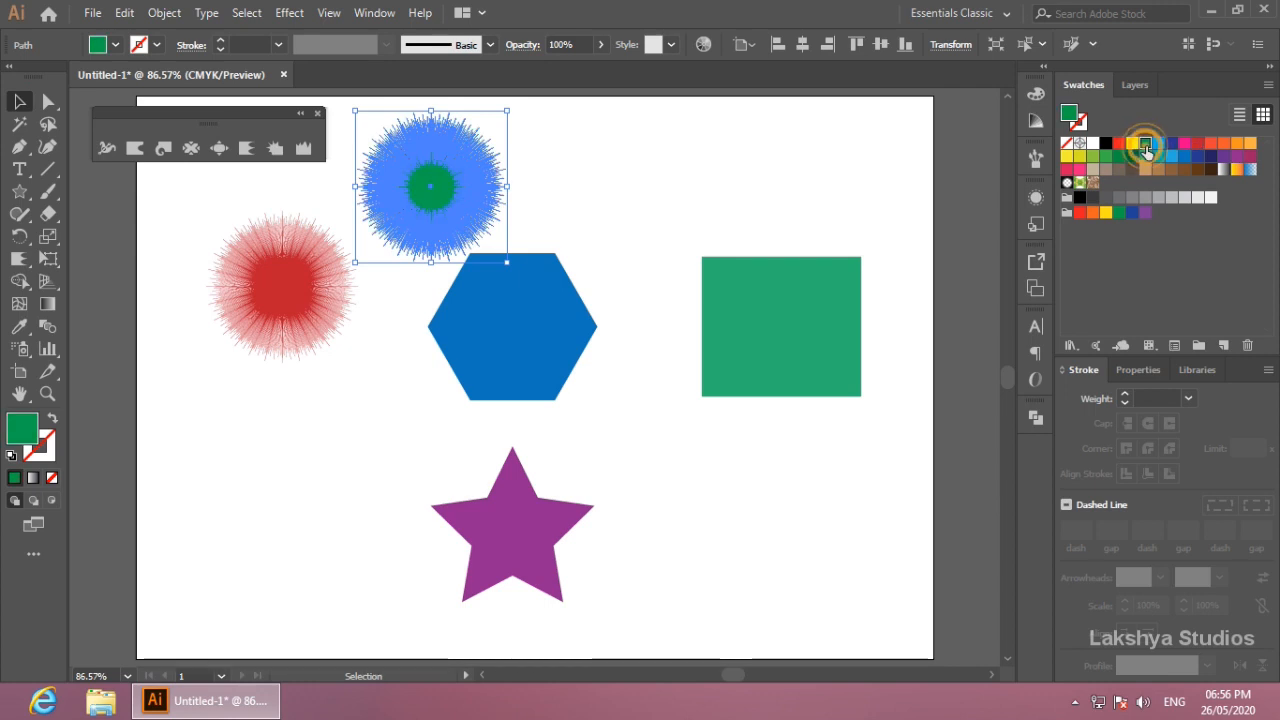
{"action": "left_click", "coordinate": [1132, 143]}
{"action": "left_click", "coordinate": [738, 201]}
{"action": "left_click", "coordinate": [430, 190]}
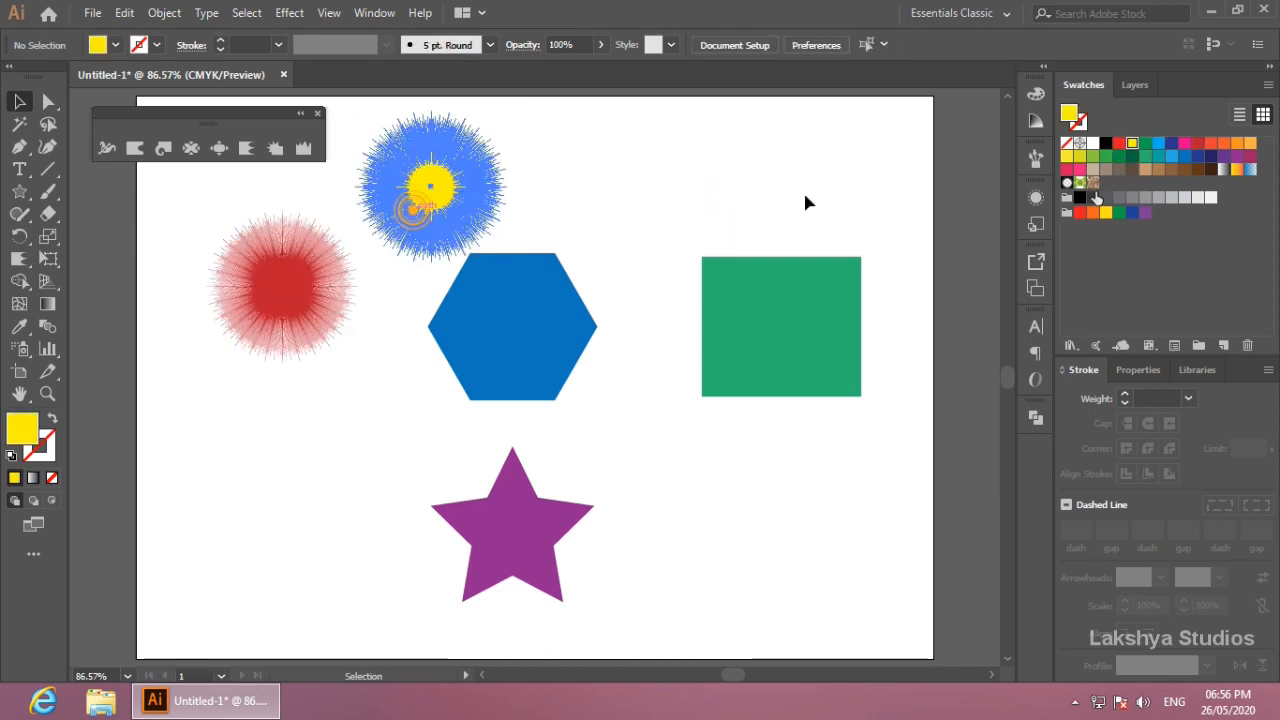
{"action": "left_click", "coordinate": [1198, 156]}
{"action": "left_click", "coordinate": [765, 176]}
Nudge the dark blue copy upward, and shift the scalloped red circle and the hexagon slightly down.
{"action": "left_click_drag", "start_coordinate": [428, 218], "coordinate": [434, 209]}
{"action": "left_click_drag", "start_coordinate": [316, 285], "coordinate": [316, 311]}
{"action": "left_click", "coordinate": [309, 394]}
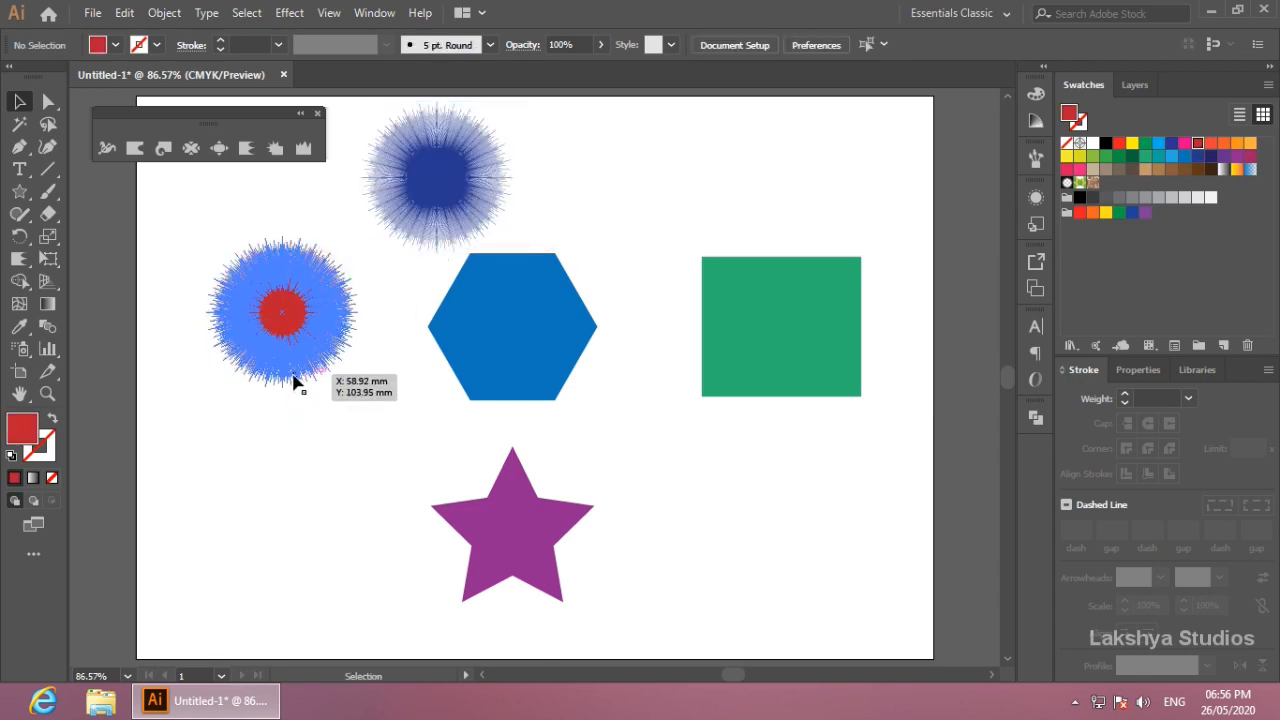
{"action": "left_click_drag", "start_coordinate": [285, 359], "coordinate": [284, 372]}
{"action": "left_click_drag", "start_coordinate": [554, 370], "coordinate": [568, 389]}
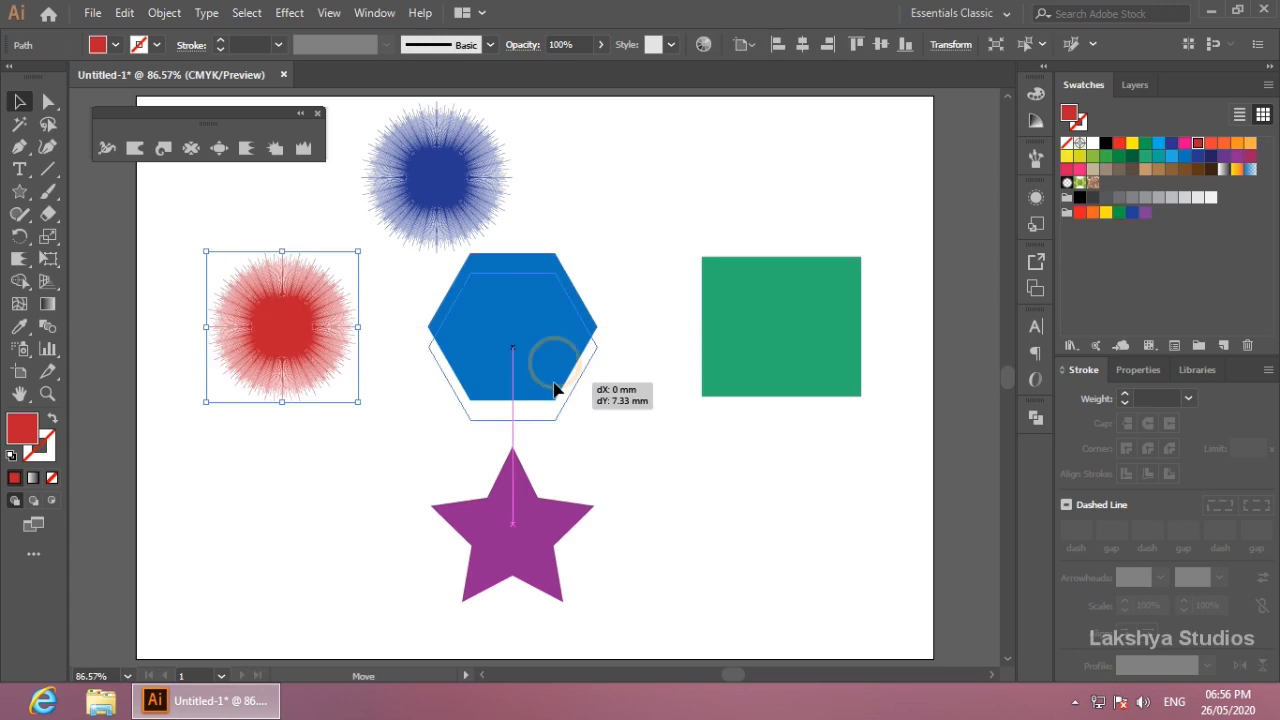
Set the Scallop tool's detail to 3 and its complexity to 3.
{"action": "double_click", "coordinate": [19, 258]}
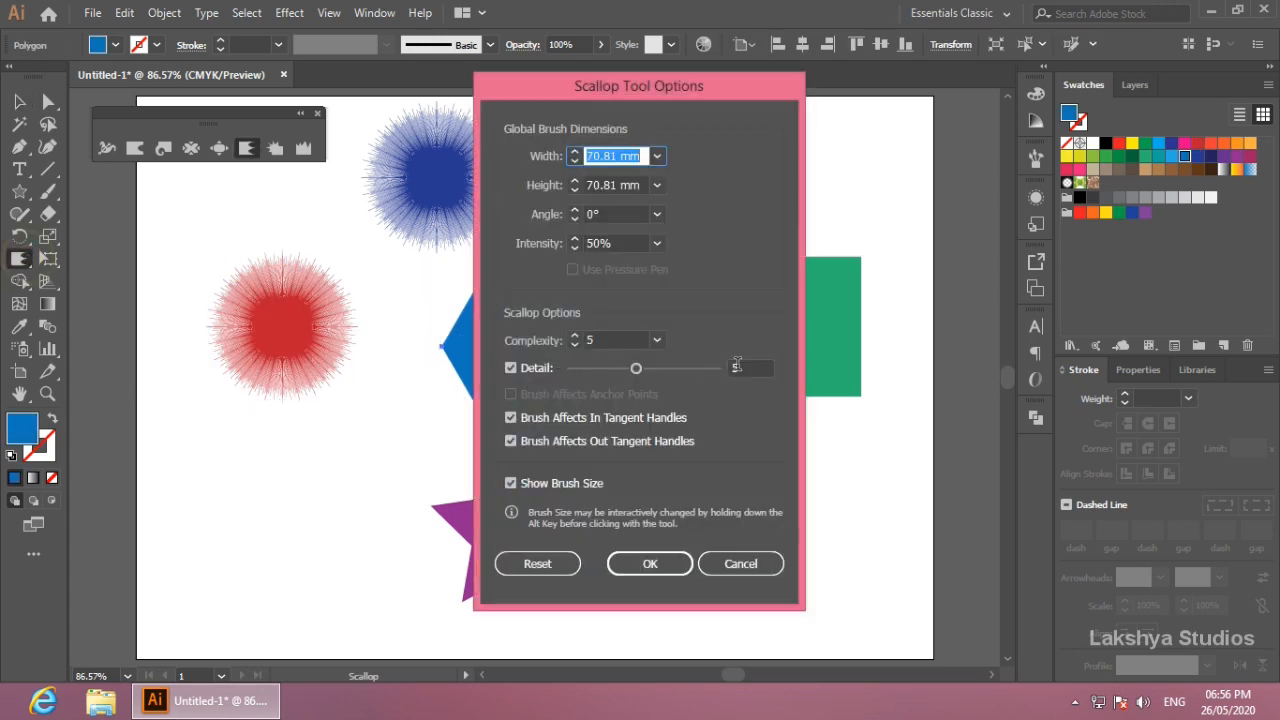
{"action": "left_click", "coordinate": [736, 366]}
{"action": "key", "text": "Down"}
{"action": "key", "text": "Down"}
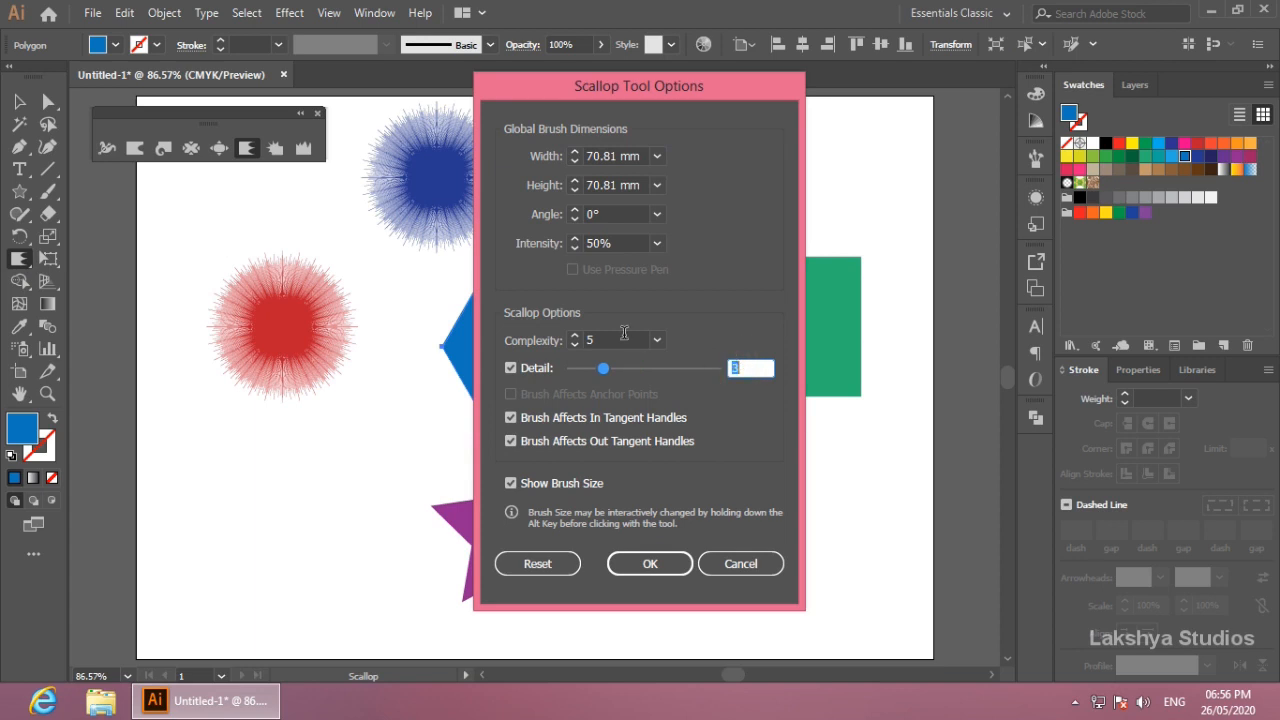
{"action": "left_click", "coordinate": [596, 338]}
{"action": "key", "text": "Down"}
{"action": "key", "text": "Down"}
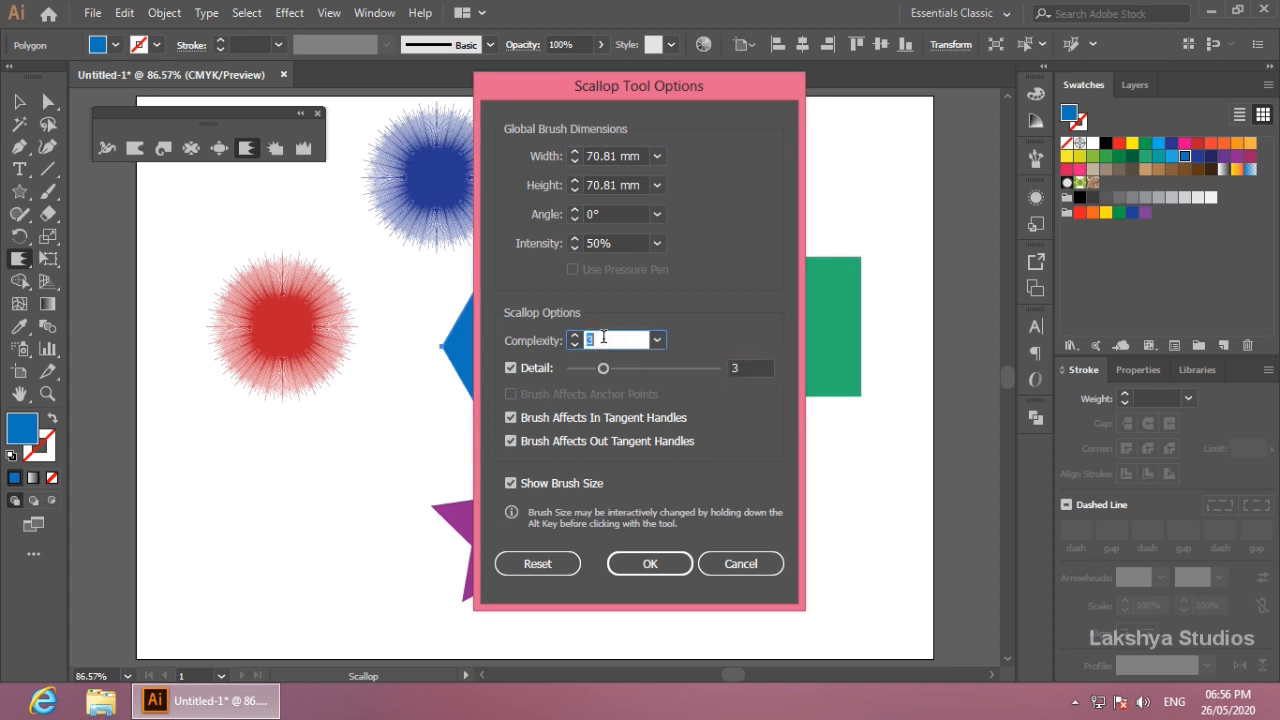
{"action": "left_click", "coordinate": [664, 568]}
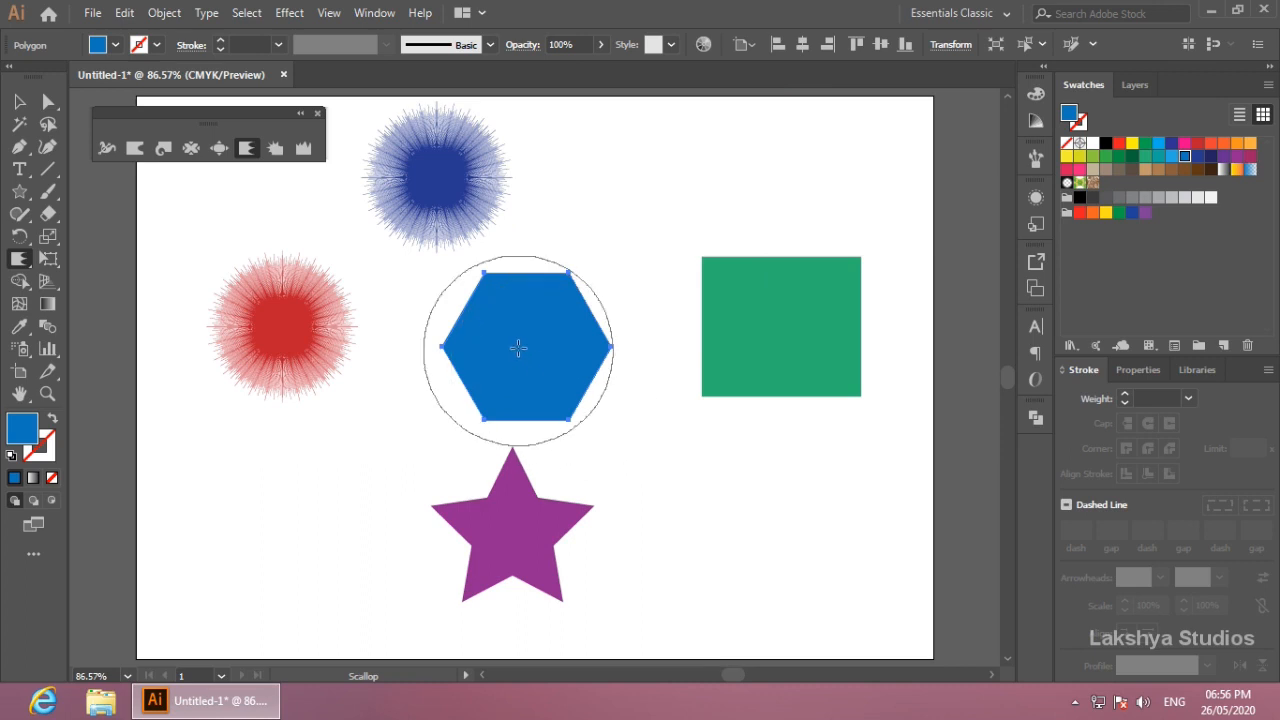
Try scalloping the blue hexagon slightly off its centre, and undo that distortion.
{"action": "left_click", "coordinate": [521, 347]}
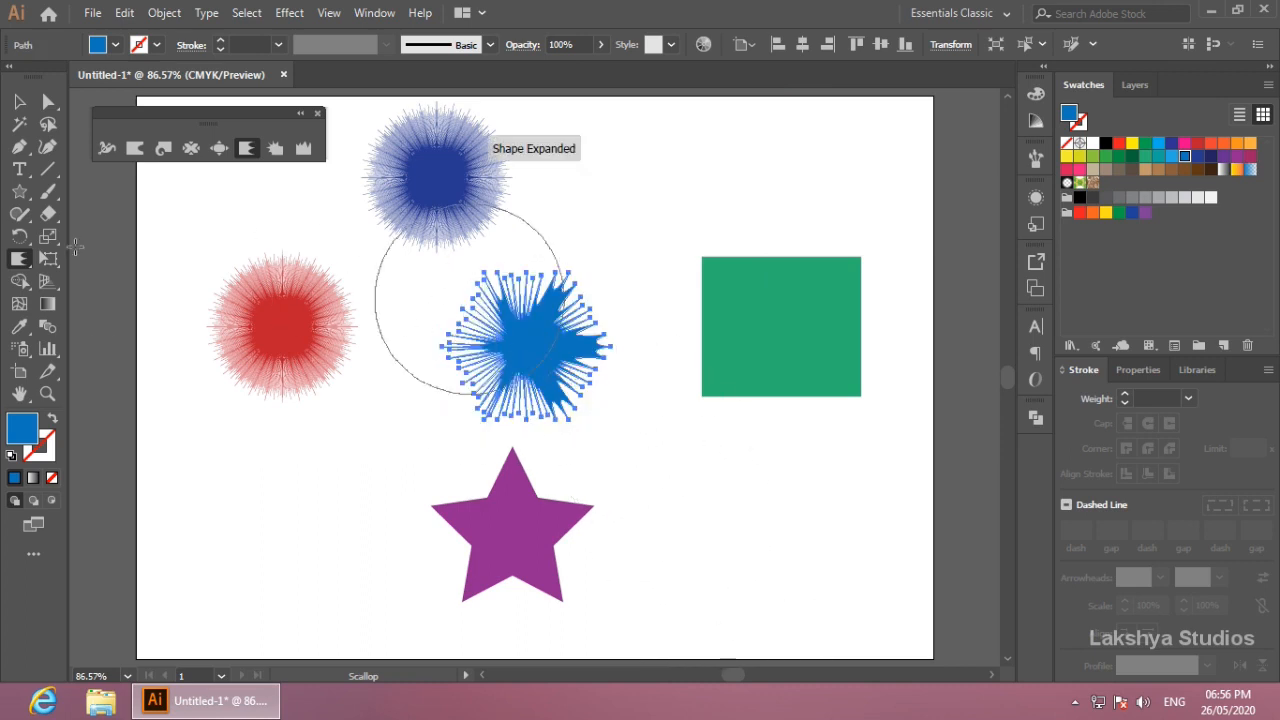
{"action": "left_click", "coordinate": [19, 101]}
{"action": "left_click", "coordinate": [560, 233]}
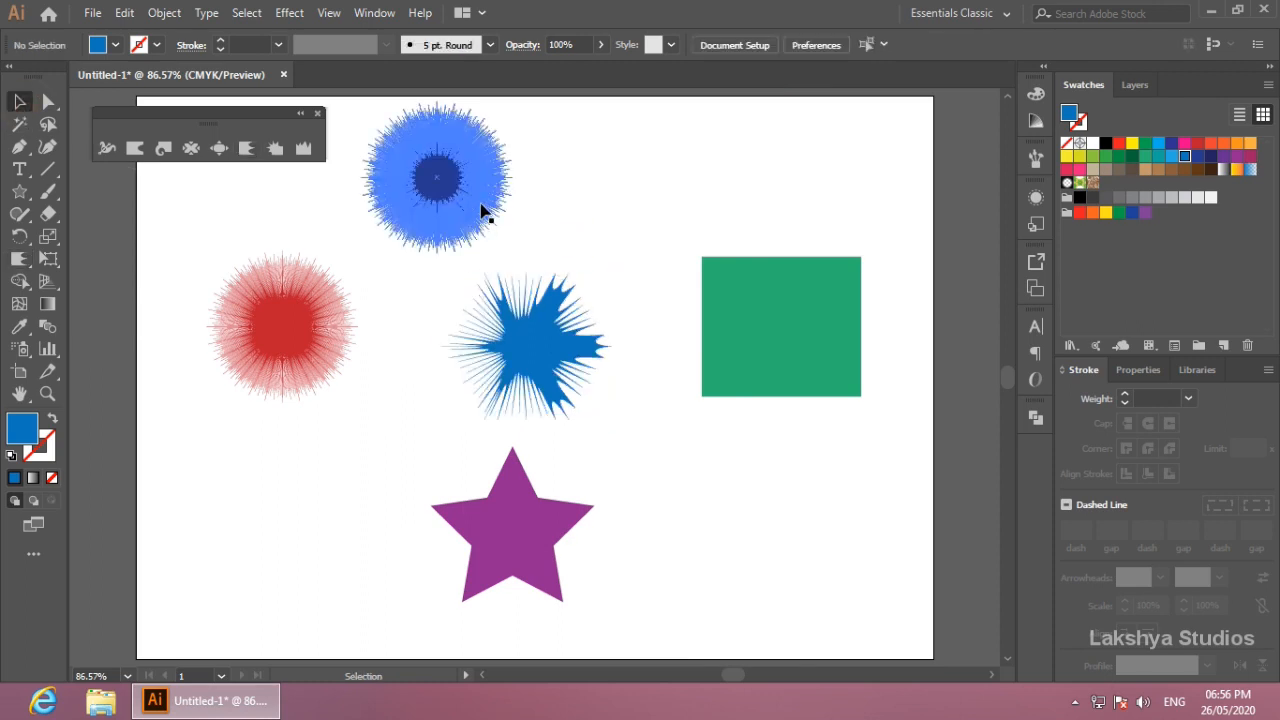
{"action": "key", "text": "ctrl+z"}
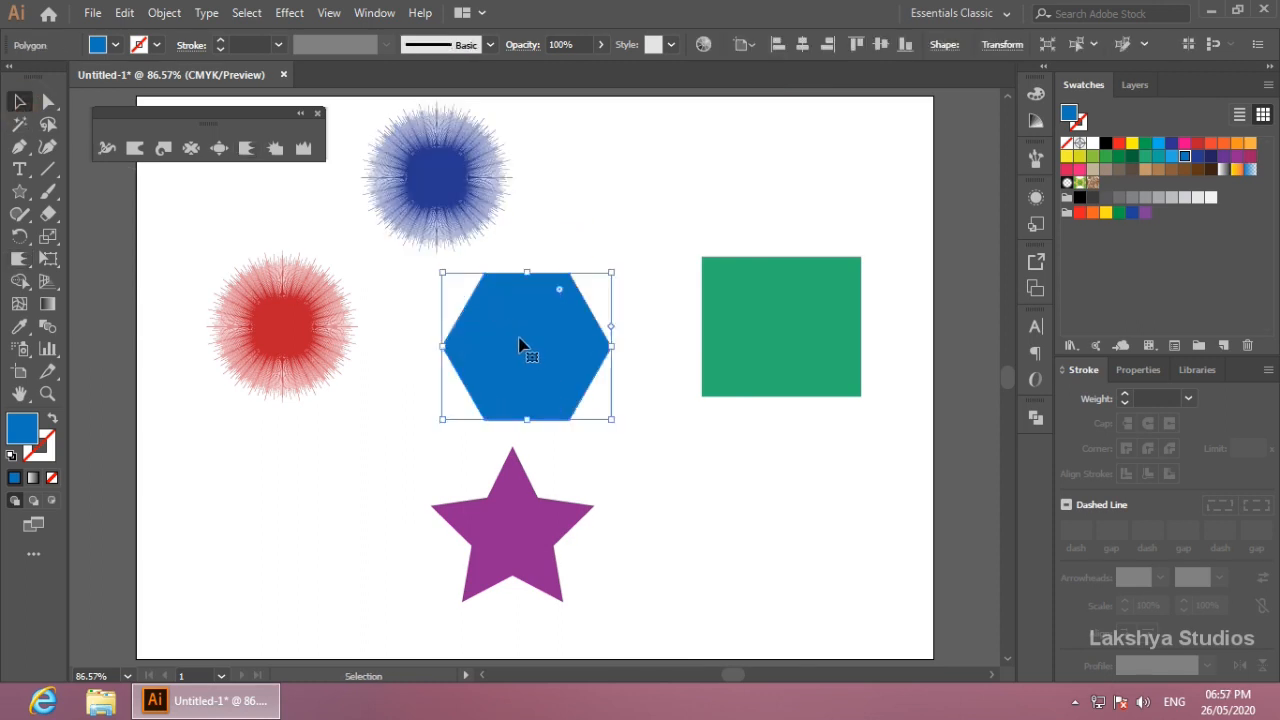
Scallop the blue hexagon from its exact centre.
{"action": "left_click", "coordinate": [22, 258]}
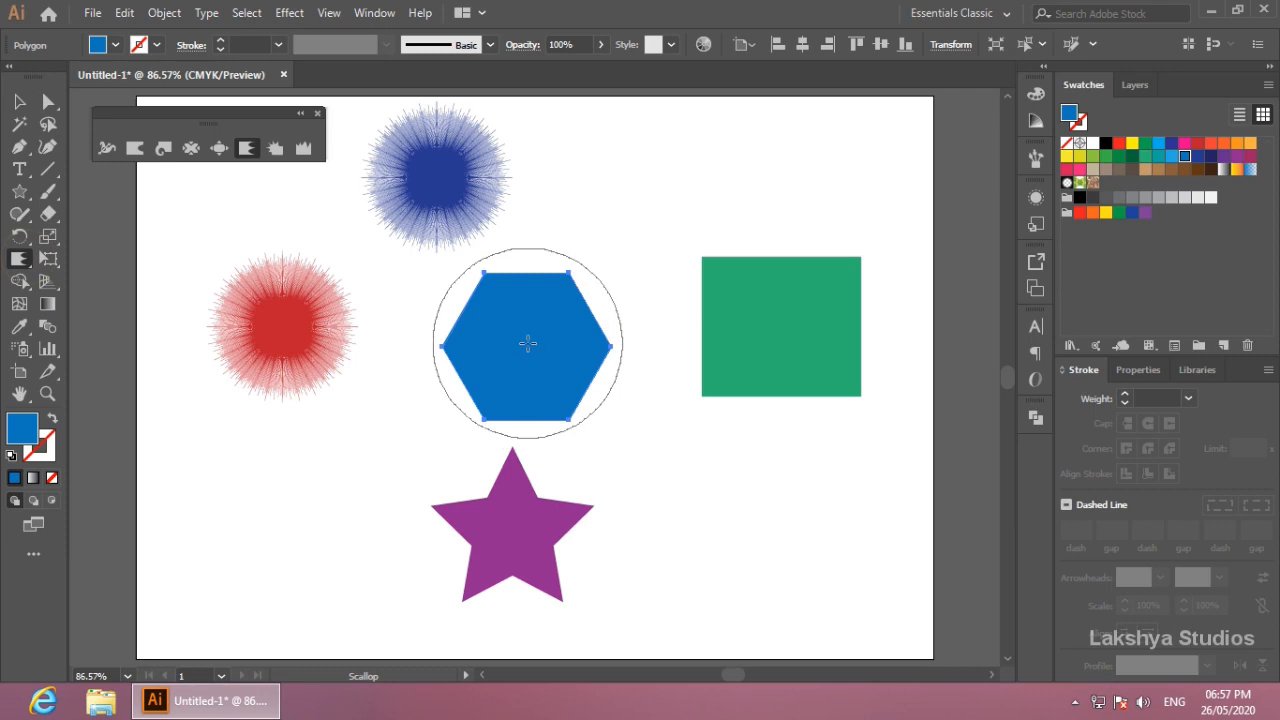
{"action": "left_click", "coordinate": [526, 348]}
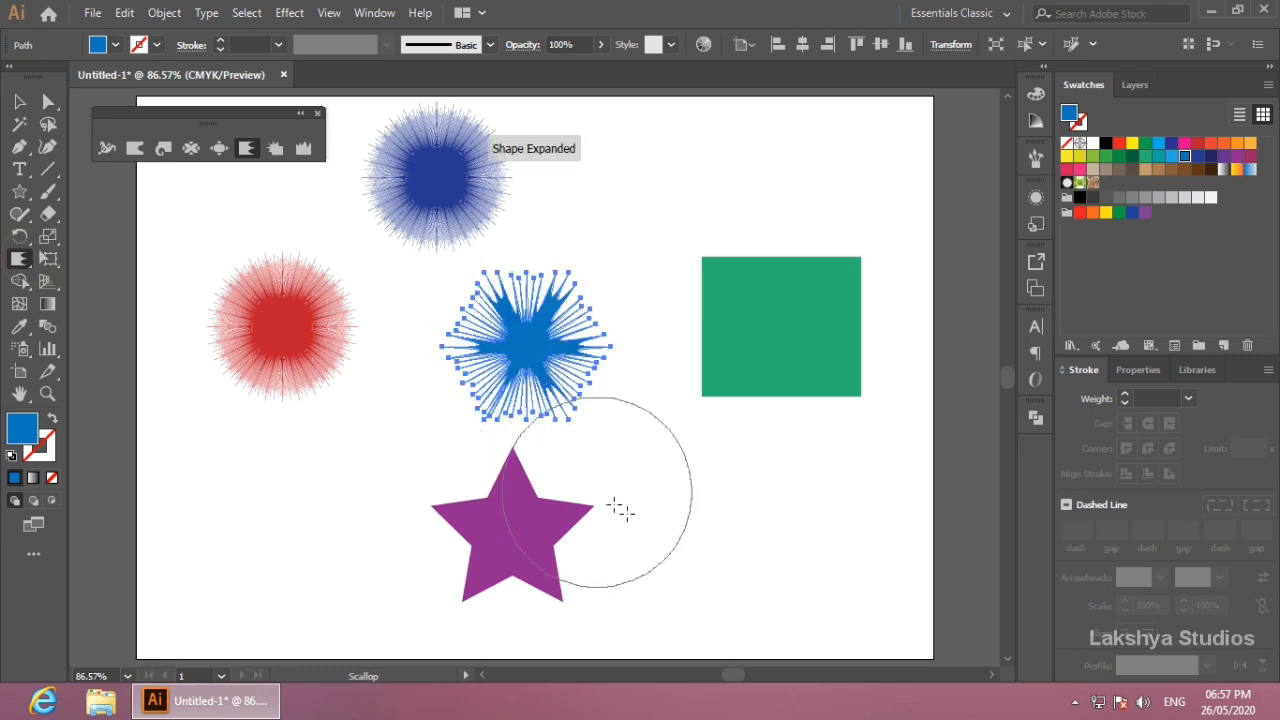
Enlarge the Scallop brush beyond the green rectangle and scallop the rectangle from its centre.
{"action": "left_click_drag", "start_coordinate": [709, 460], "coordinate": [729, 469]}
{"action": "left_click_drag", "start_coordinate": [749, 347], "coordinate": [778, 348]}
{"action": "left_click", "coordinate": [786, 329]}
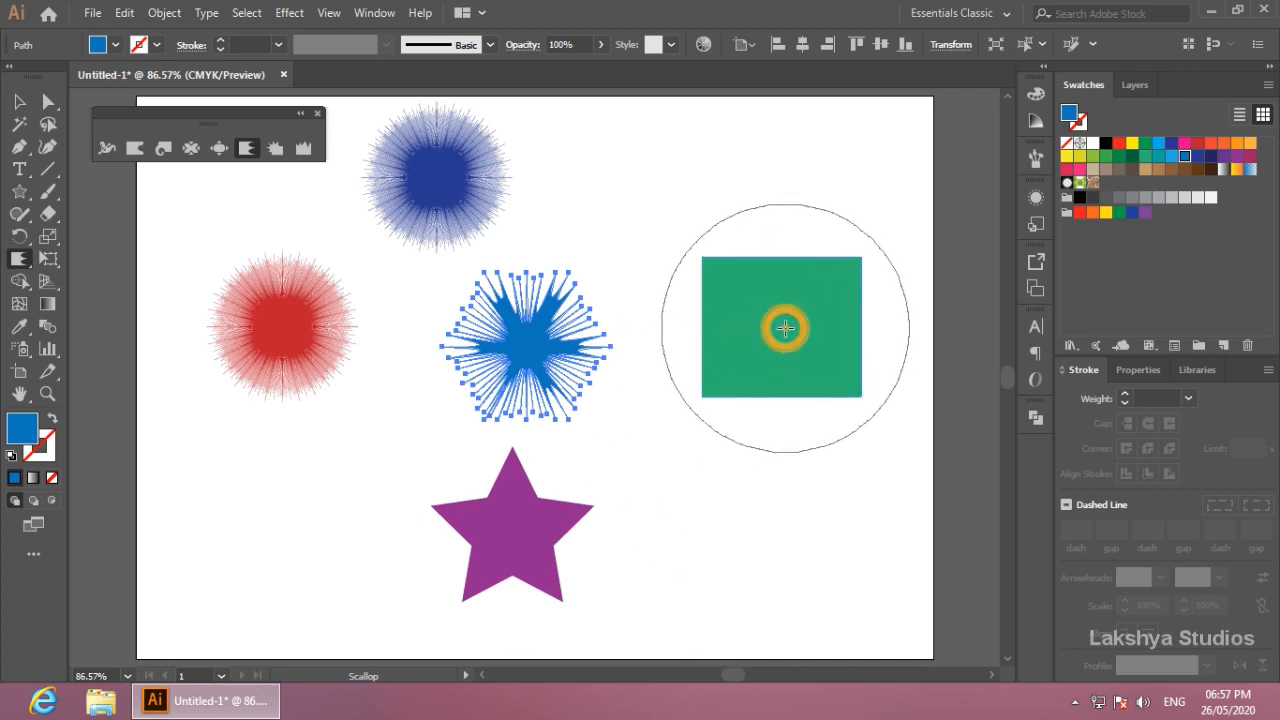
{"action": "left_click", "coordinate": [777, 323]}
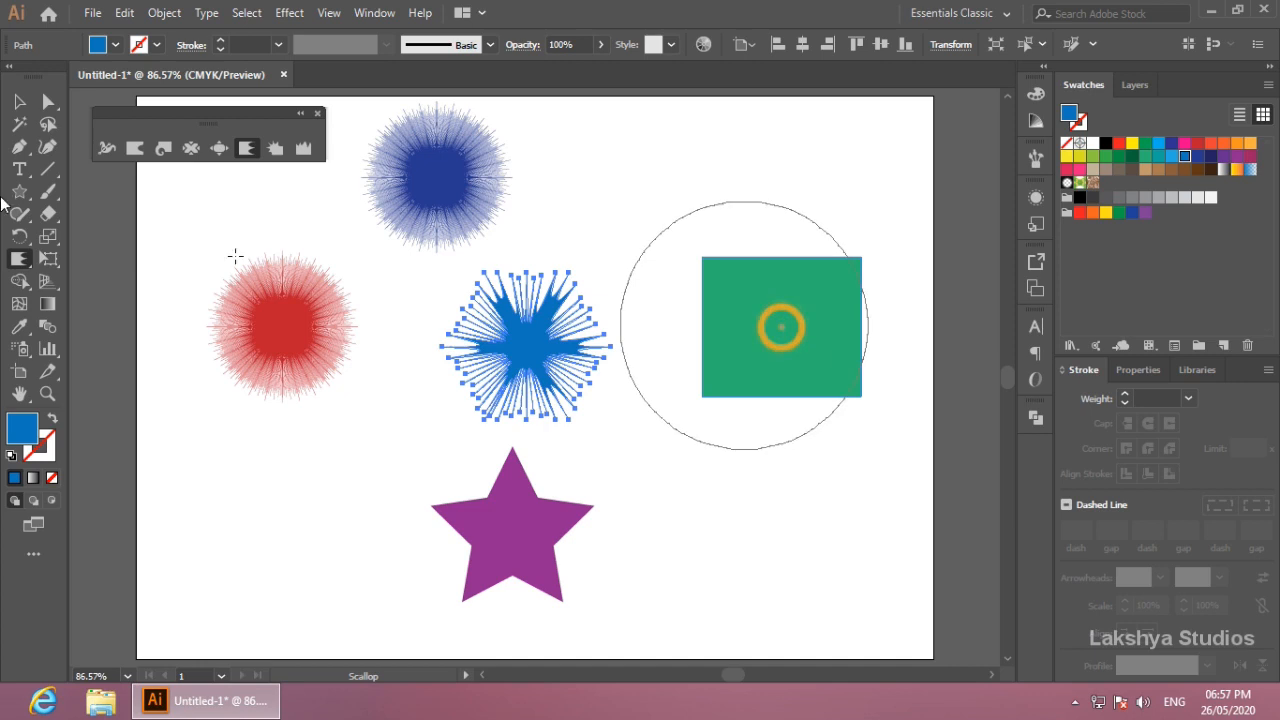
{"action": "left_click", "coordinate": [19, 101]}
{"action": "left_click", "coordinate": [761, 325]}
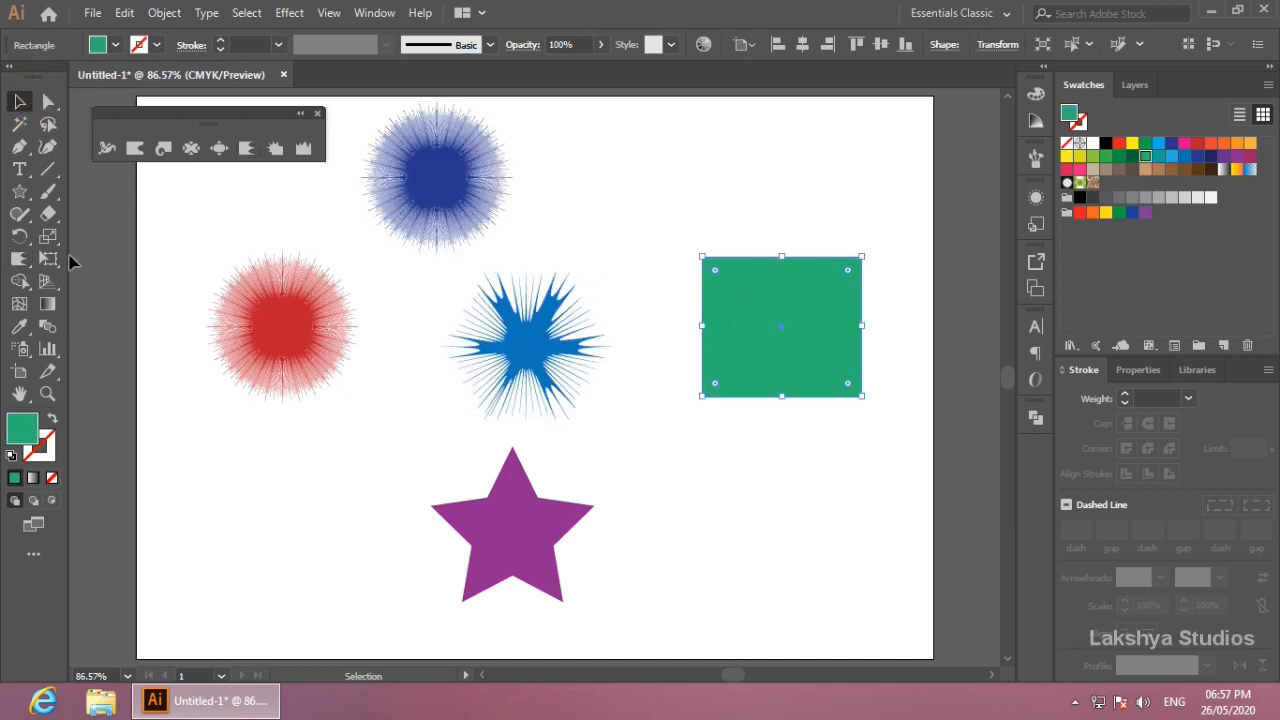
{"action": "left_click", "coordinate": [25, 252]}
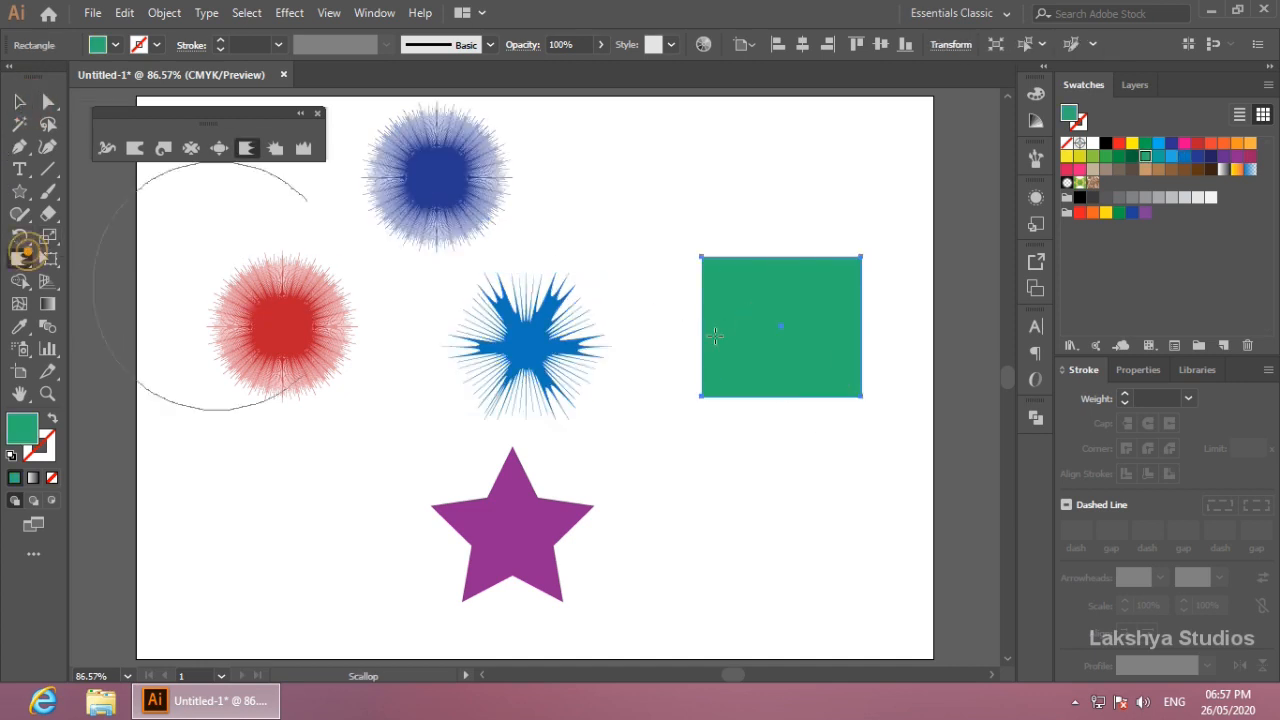
{"action": "left_click", "coordinate": [782, 325]}
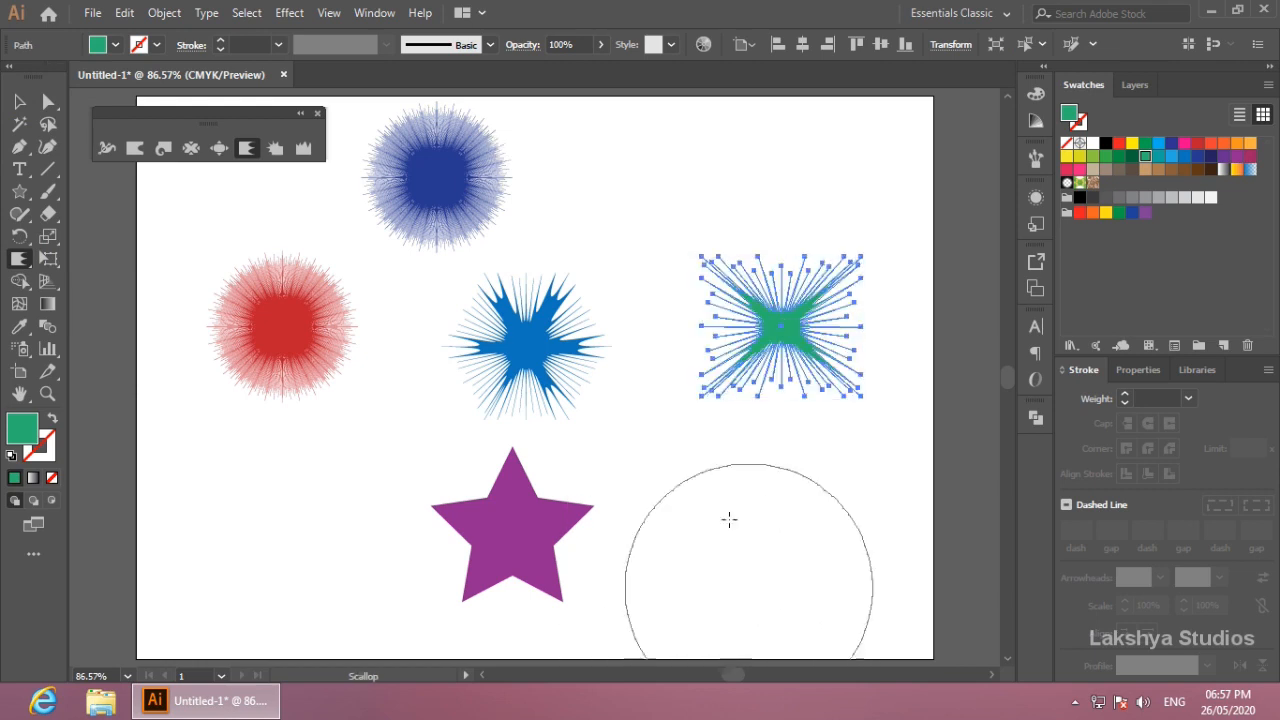
Scallop the purple star from its centre and clear the selection.
{"action": "left_click", "coordinate": [15, 101]}
{"action": "left_click", "coordinate": [518, 535]}
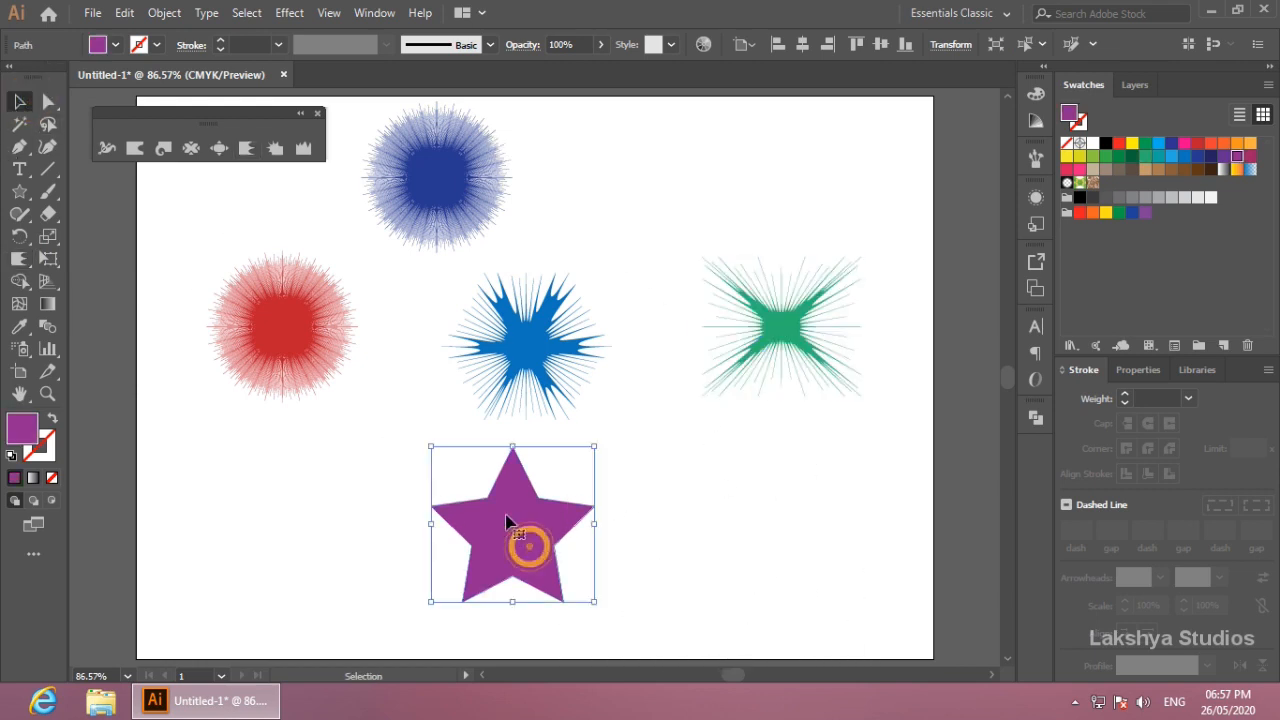
{"action": "left_click", "coordinate": [20, 261]}
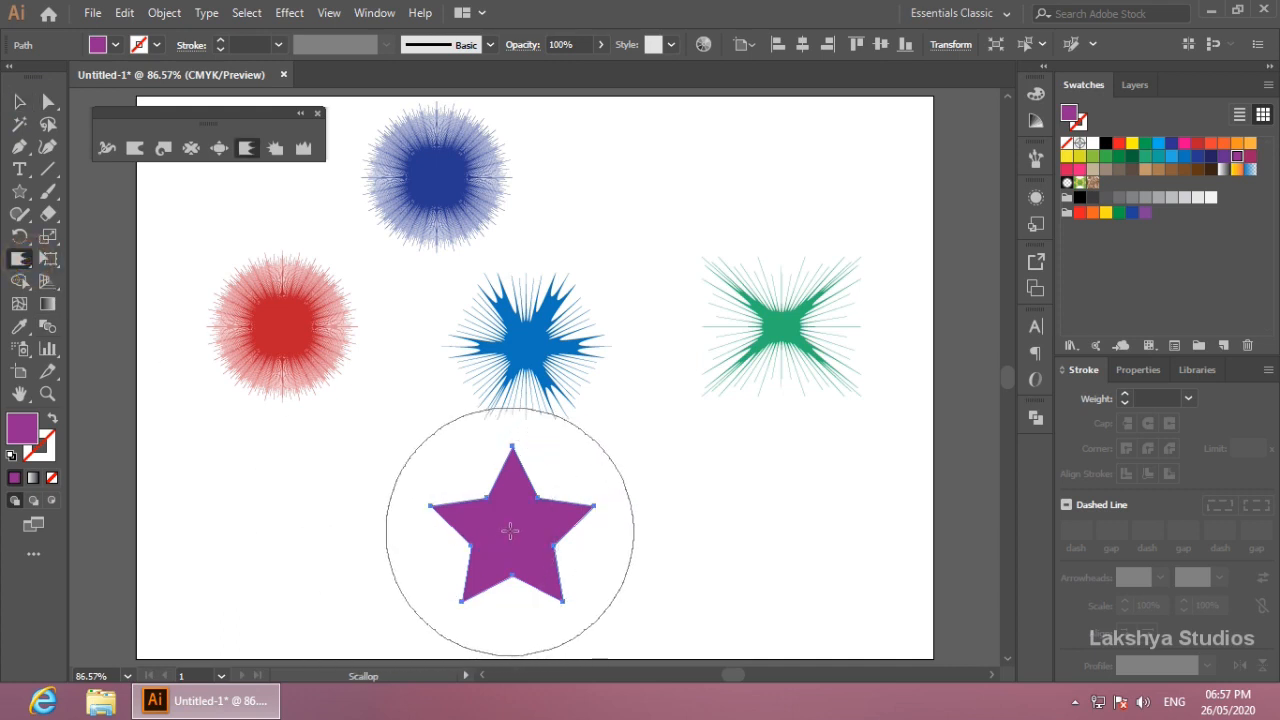
{"action": "left_click", "coordinate": [511, 525]}
{"action": "left_click", "coordinate": [19, 101]}
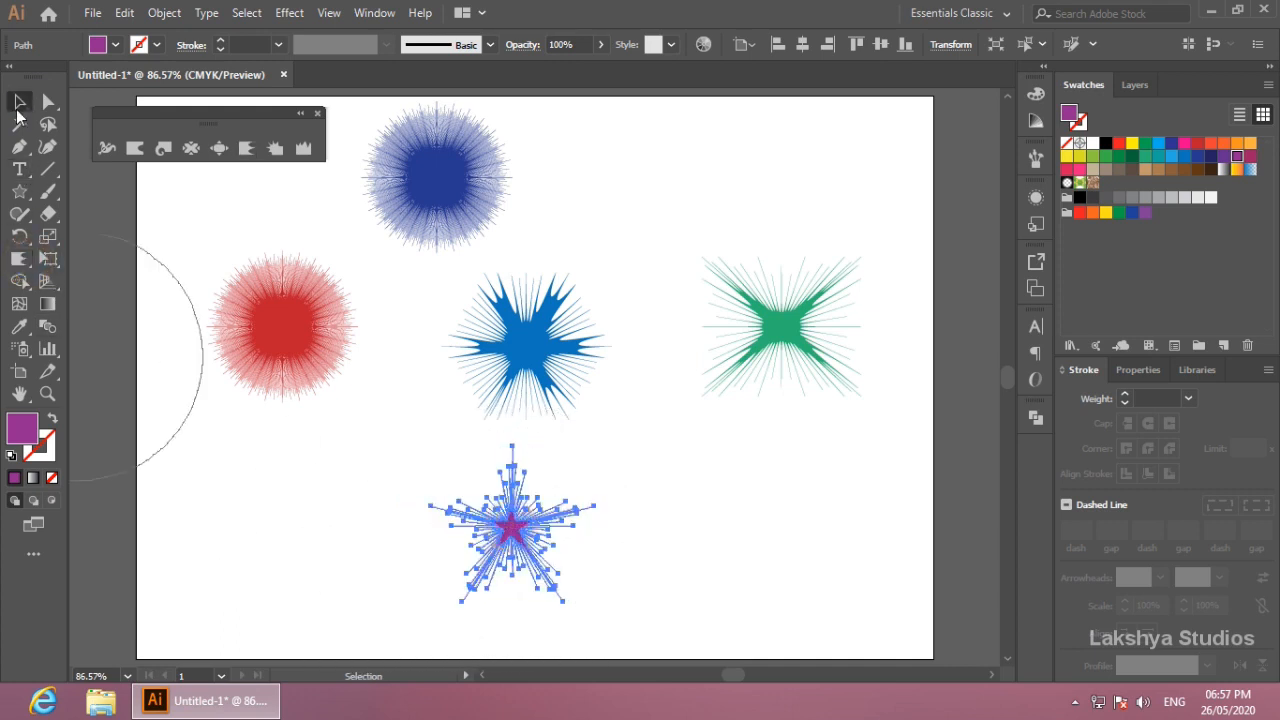
{"action": "left_click", "coordinate": [325, 524]}
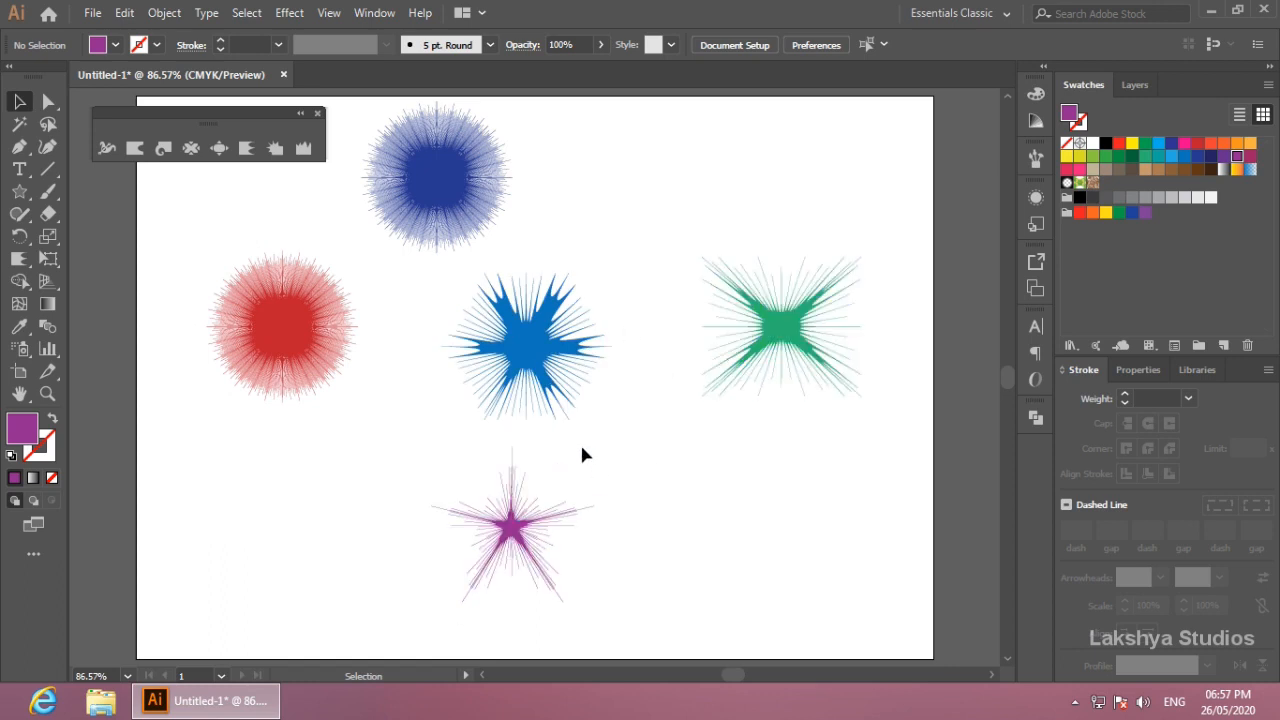
Undo all the scallops, moves, recolouring and the duplicate to restore the plain circle, hexagon, rectangle and star.
{"action": "key", "text": "ctrl+z"}
{"action": "key", "text": "ctrl+z"}
{"action": "key", "text": "ctrl+z"}
{"action": "key", "text": "ctrl+z"}
{"action": "key", "text": "ctrl+z"}
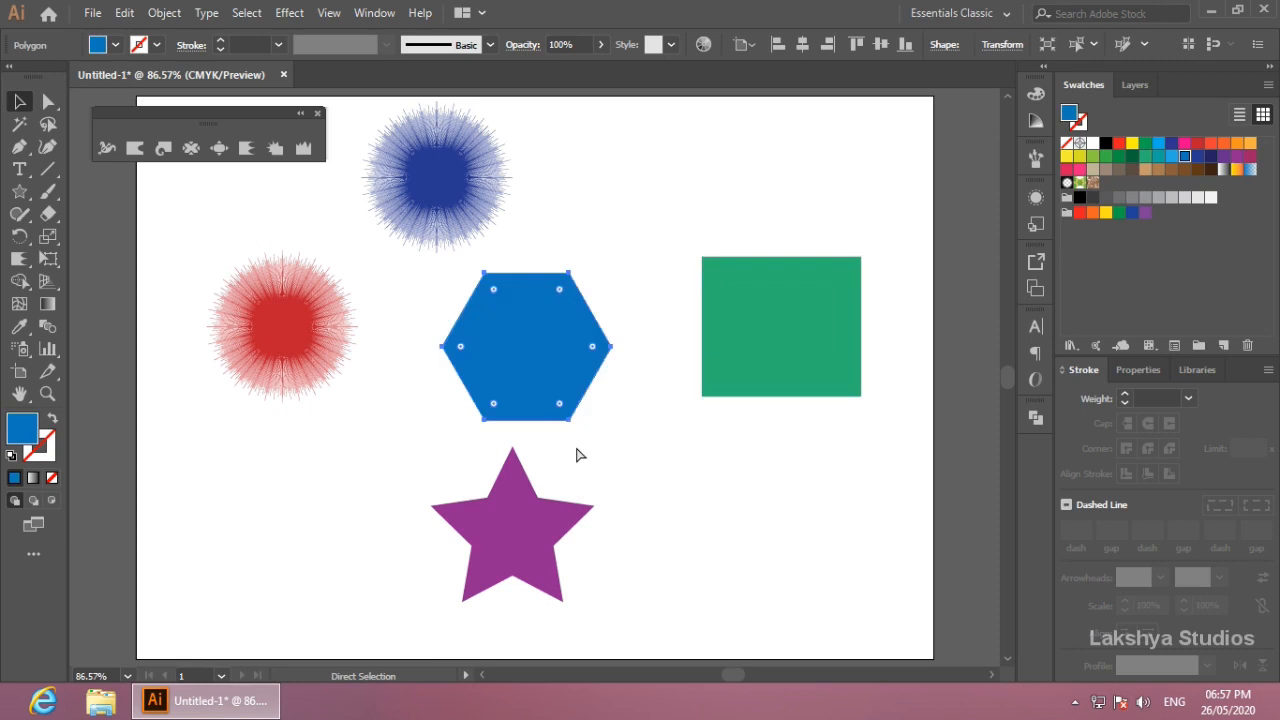
{"action": "key", "text": "ctrl+z"}
{"action": "key", "text": "ctrl+z"}
{"action": "key", "text": "ctrl+z"}
{"action": "key", "text": "ctrl+z"}
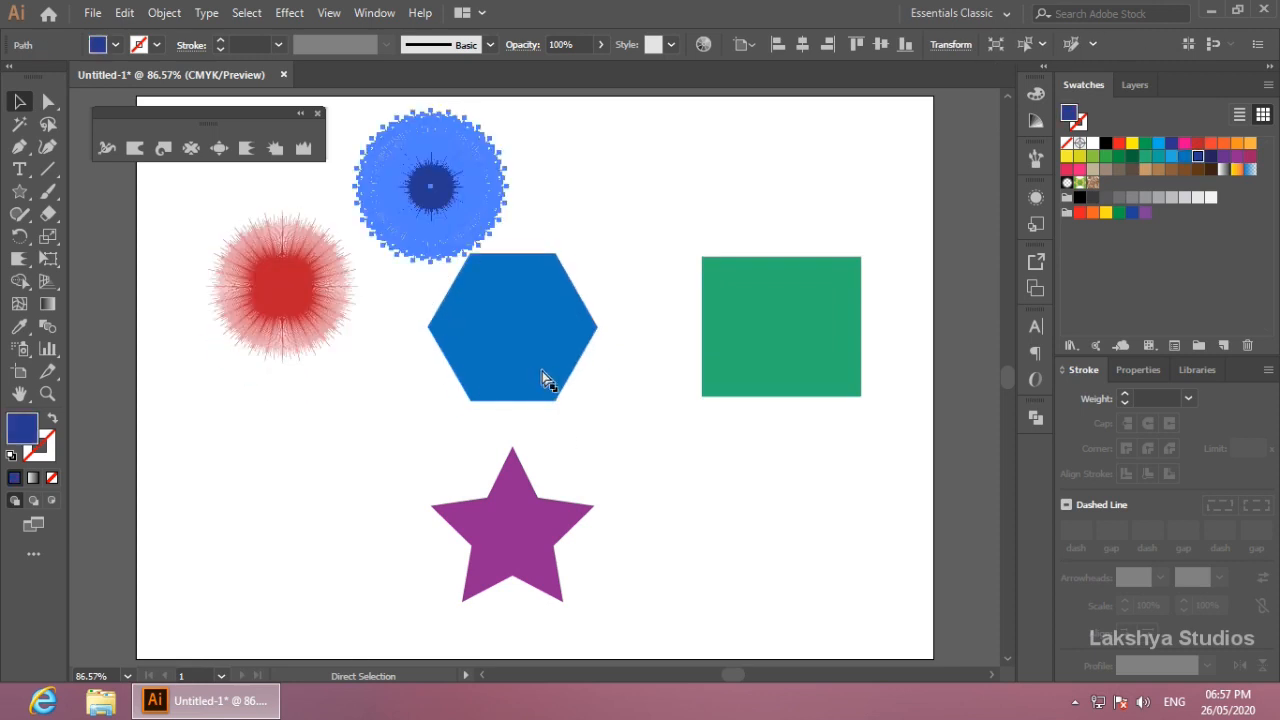
{"action": "key", "text": "ctrl+z"}
{"action": "key", "text": "ctrl+z"}
{"action": "key", "text": "ctrl+z"}
{"action": "key", "text": "ctrl+z"}
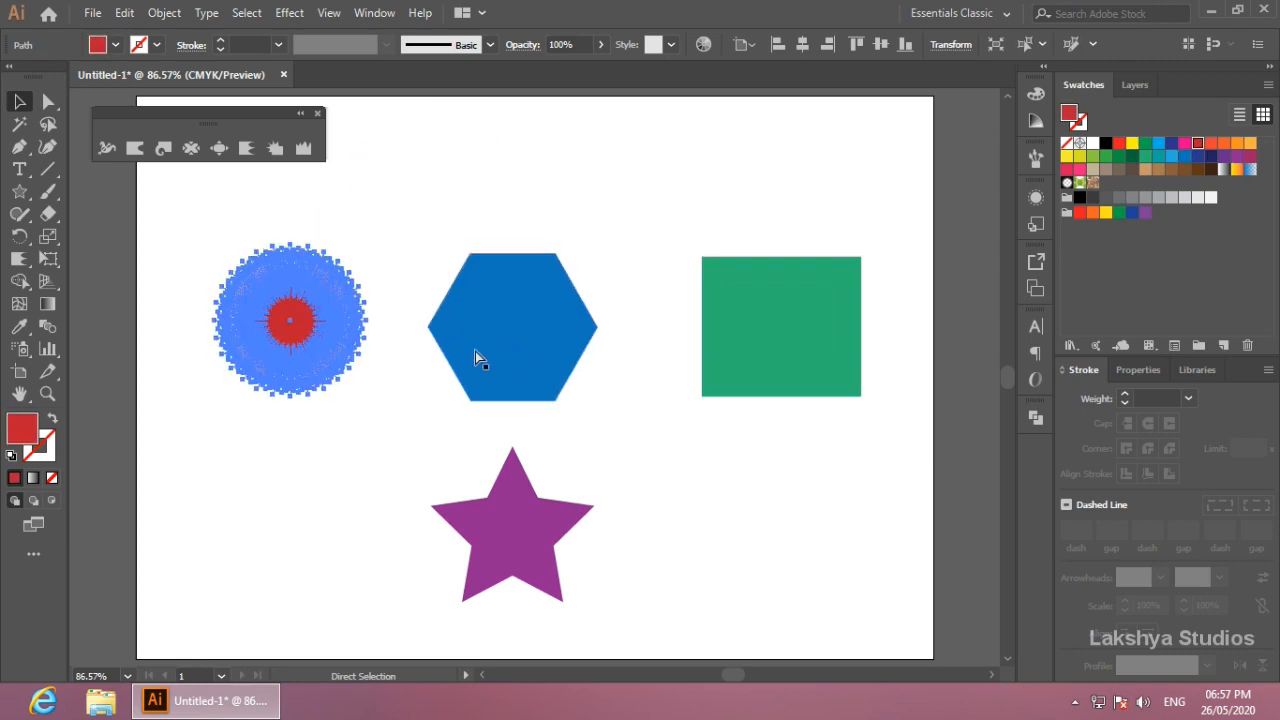
Review the Scallop tool's options and close them without changing anything.
{"action": "double_click", "coordinate": [246, 148]}
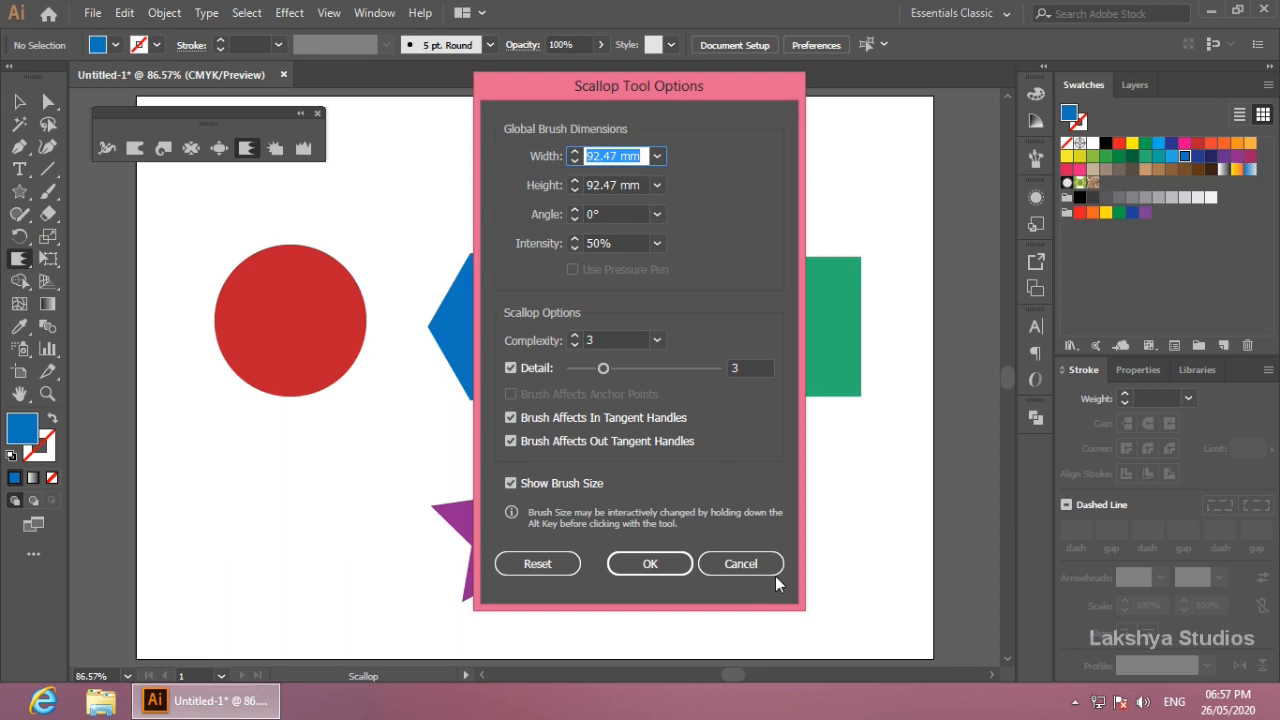
{"action": "left_click", "coordinate": [748, 566]}
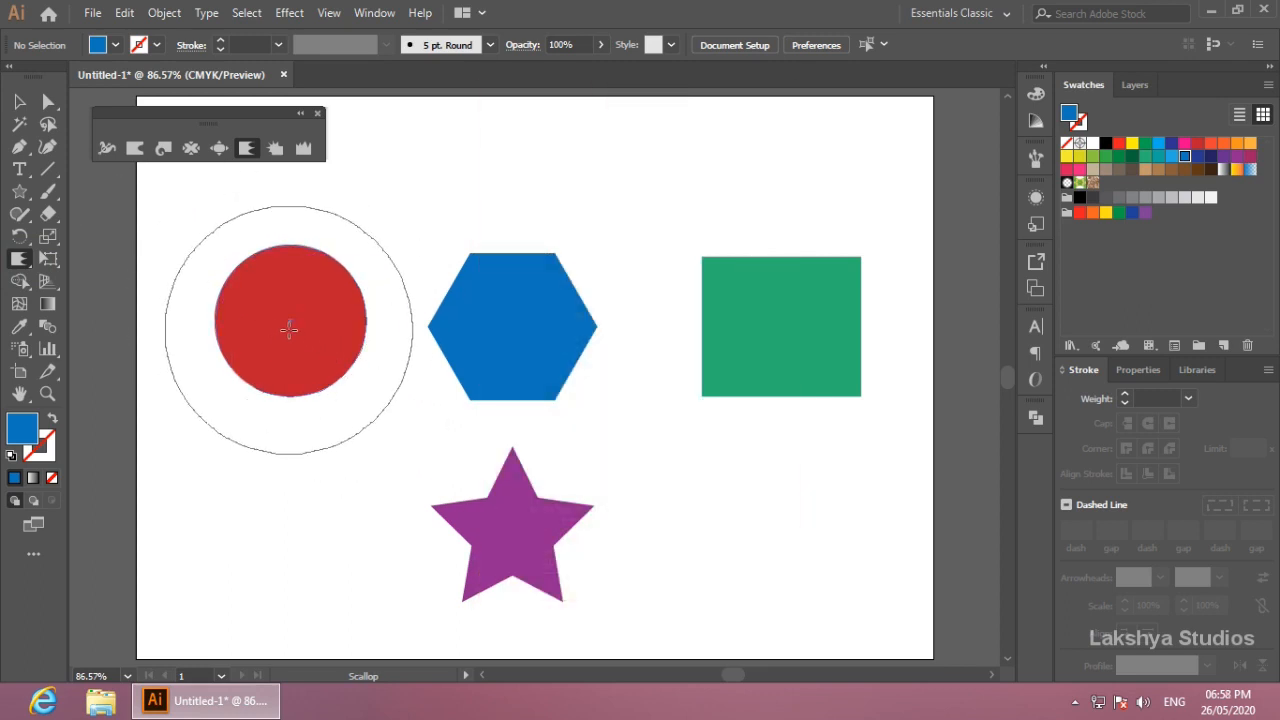
{"action": "double_click", "coordinate": [22, 260]}
{"action": "left_click", "coordinate": [745, 565]}
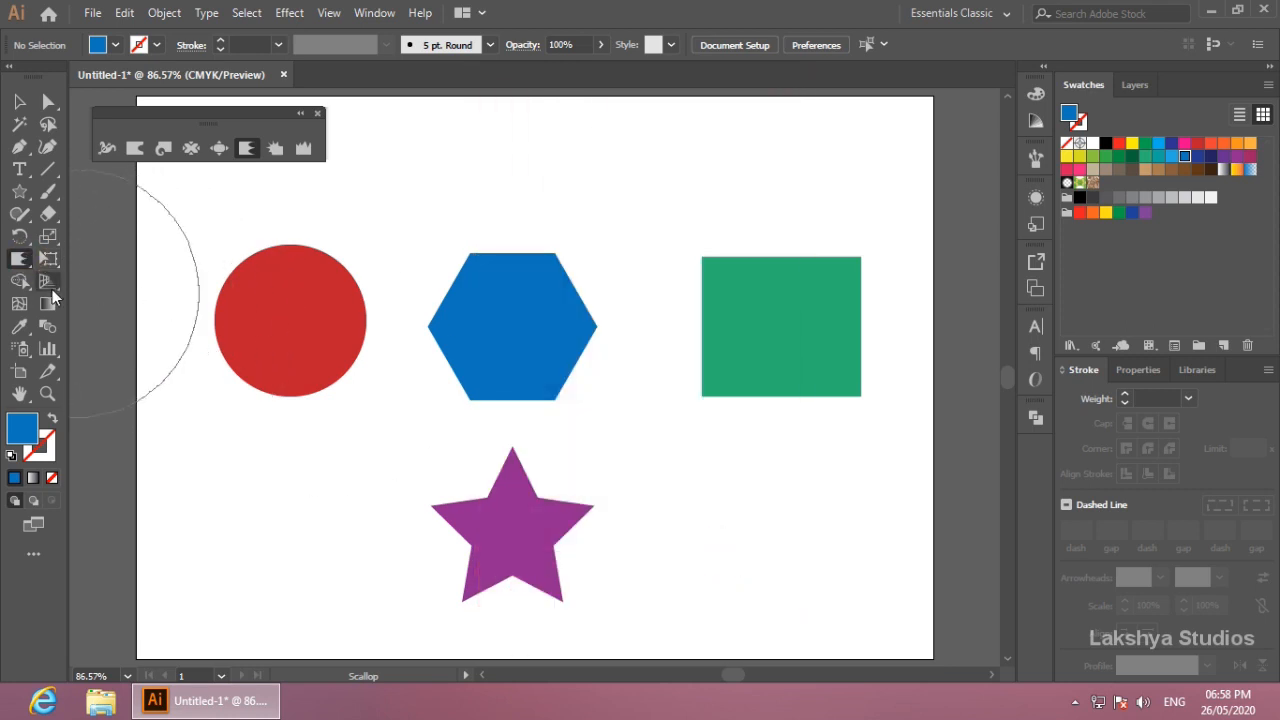
Switch to the Crystallize tool and shrink its brush to about 73.6 mm.
{"action": "left_click", "coordinate": [20, 259]}
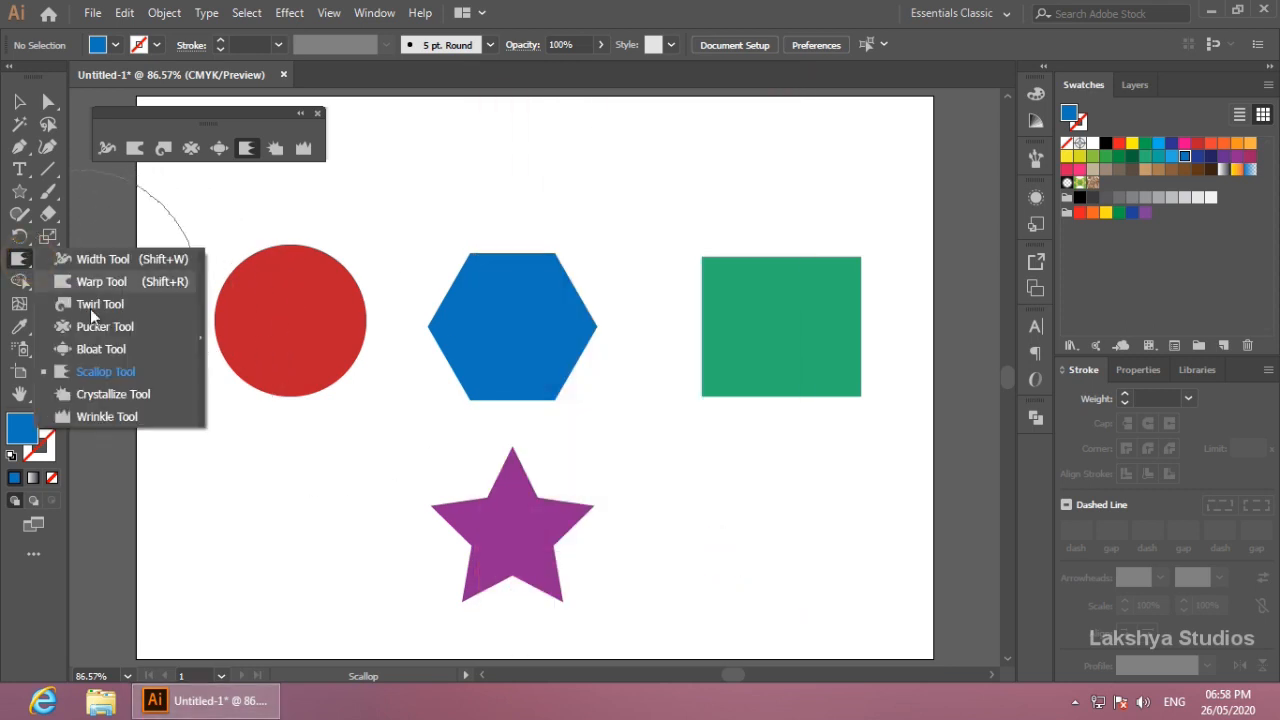
{"action": "left_click", "coordinate": [128, 398]}
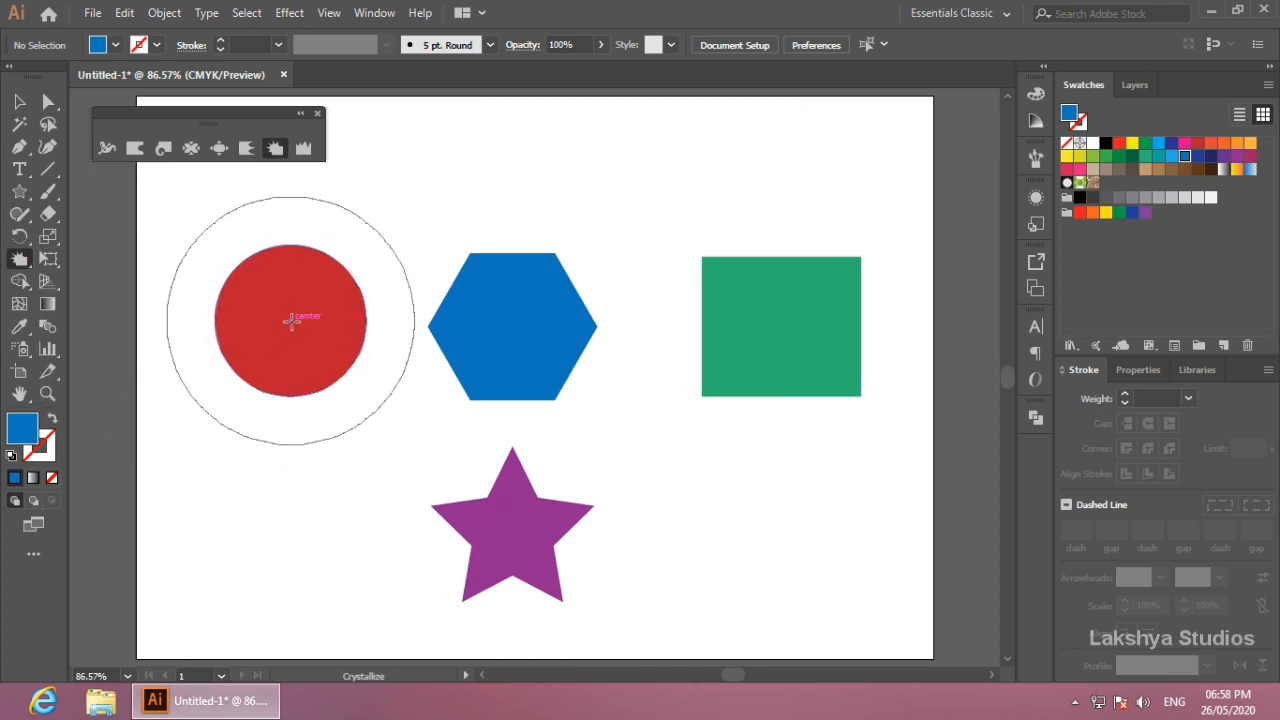
{"action": "left_click", "coordinate": [256, 338]}
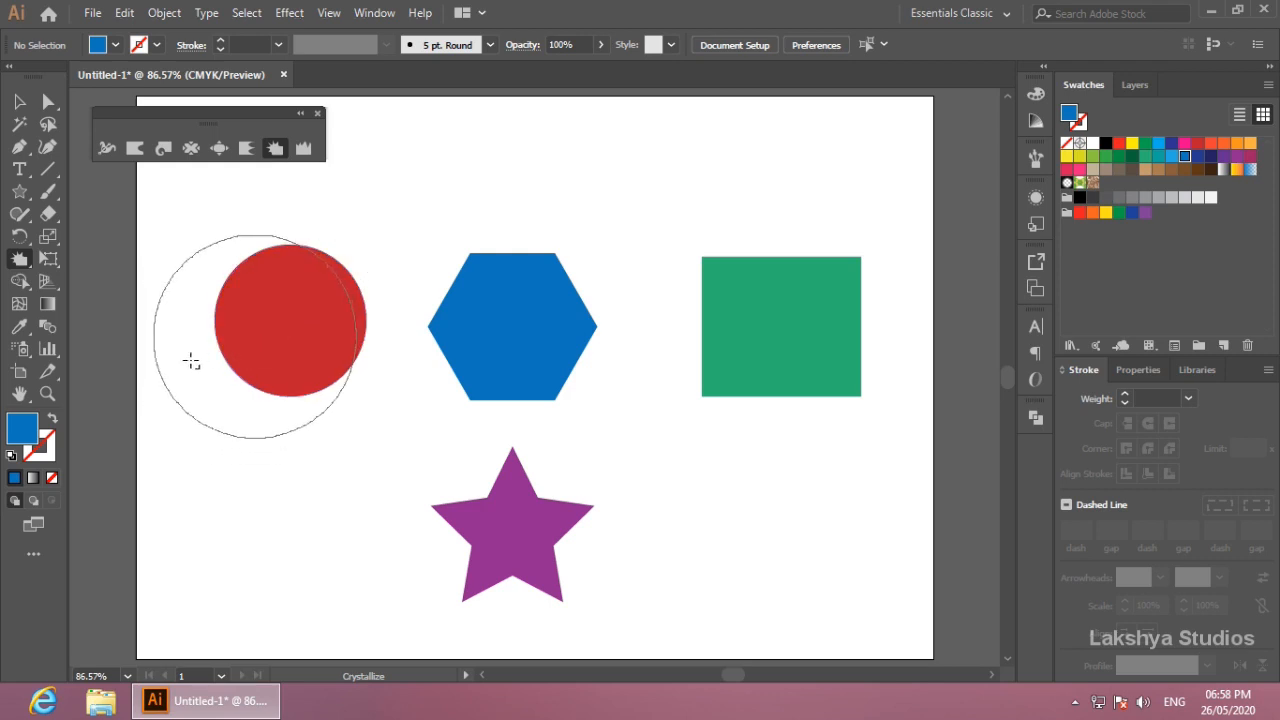
Try crystallizing the red circle from its centre, and undo the effect.
{"action": "left_click", "coordinate": [291, 319]}
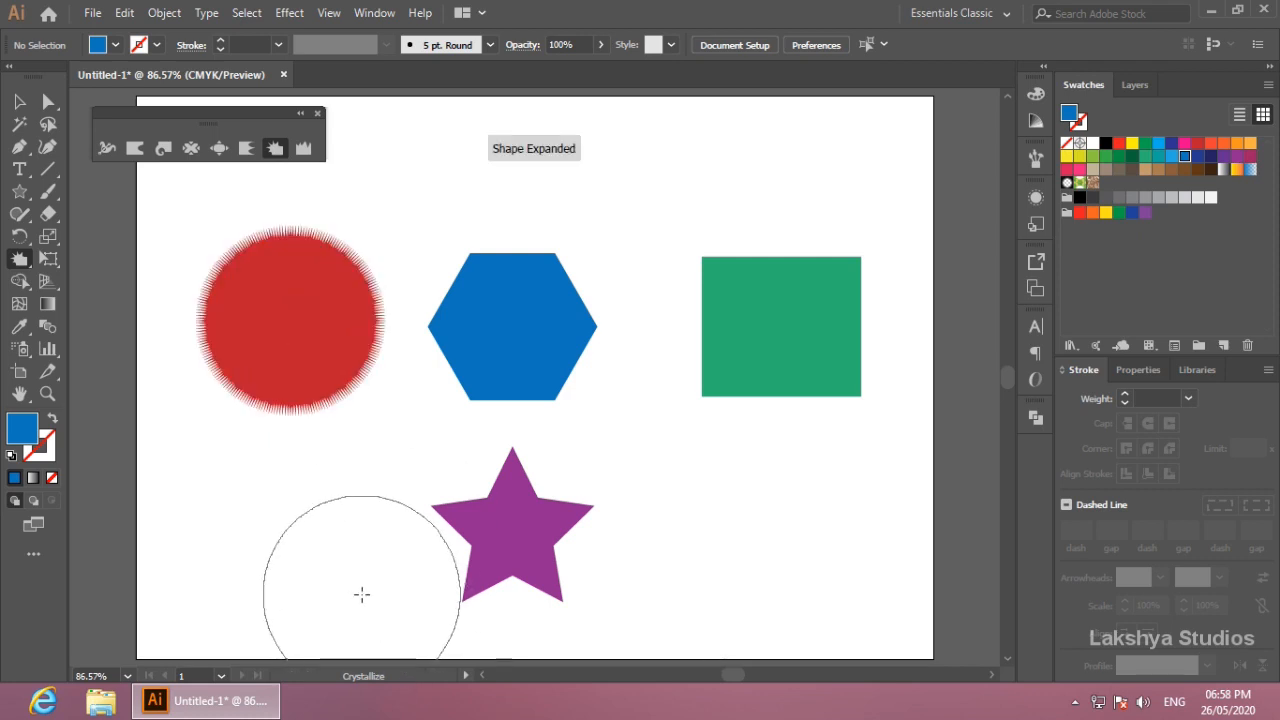
{"action": "key", "text": "ctrl+z"}
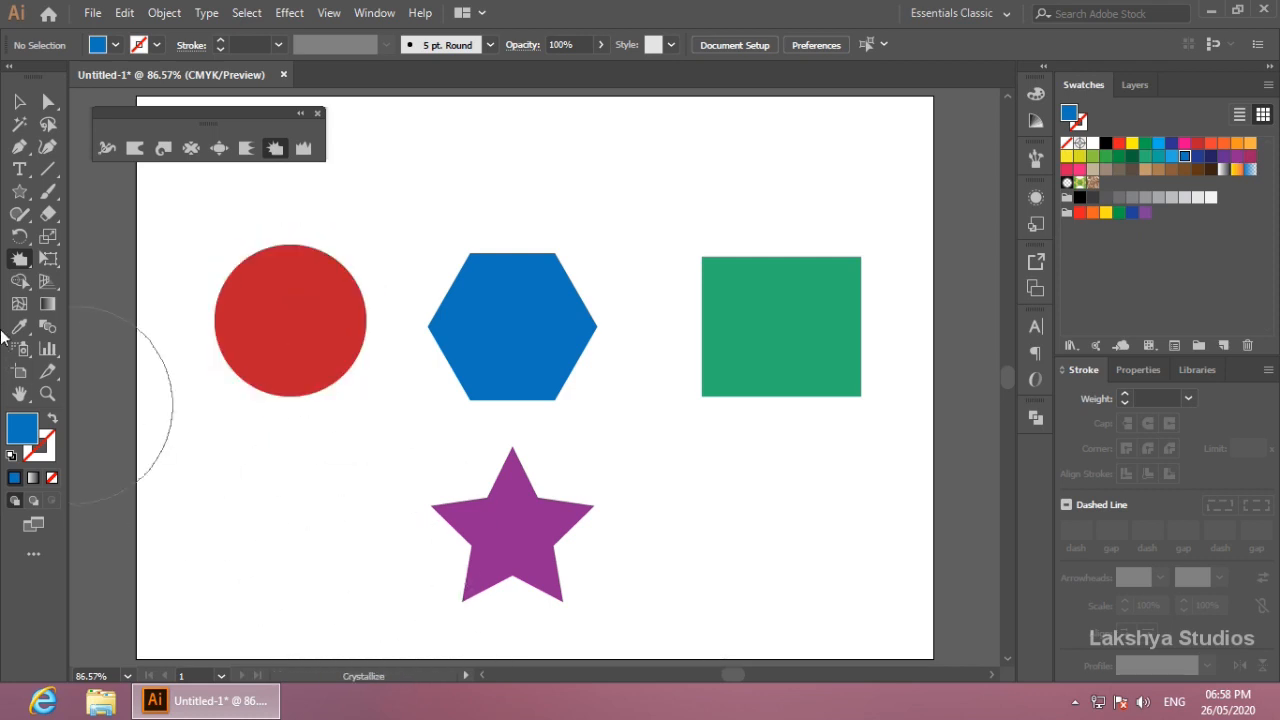
Set the Crystallize tool's complexity to 1, detail to 1 and intensity to 20%.
{"action": "double_click", "coordinate": [22, 260]}
{"action": "double_click", "coordinate": [615, 340]}
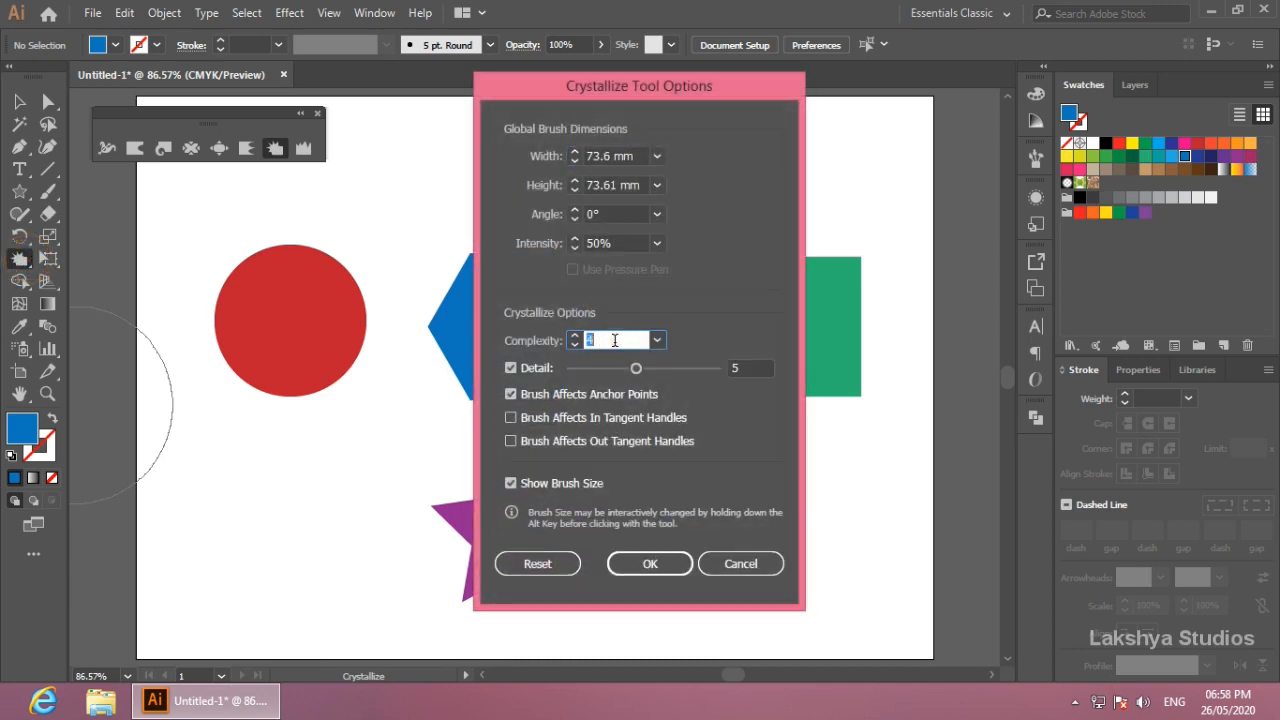
{"action": "double_click", "coordinate": [748, 369]}
{"action": "type", "text": "1"}
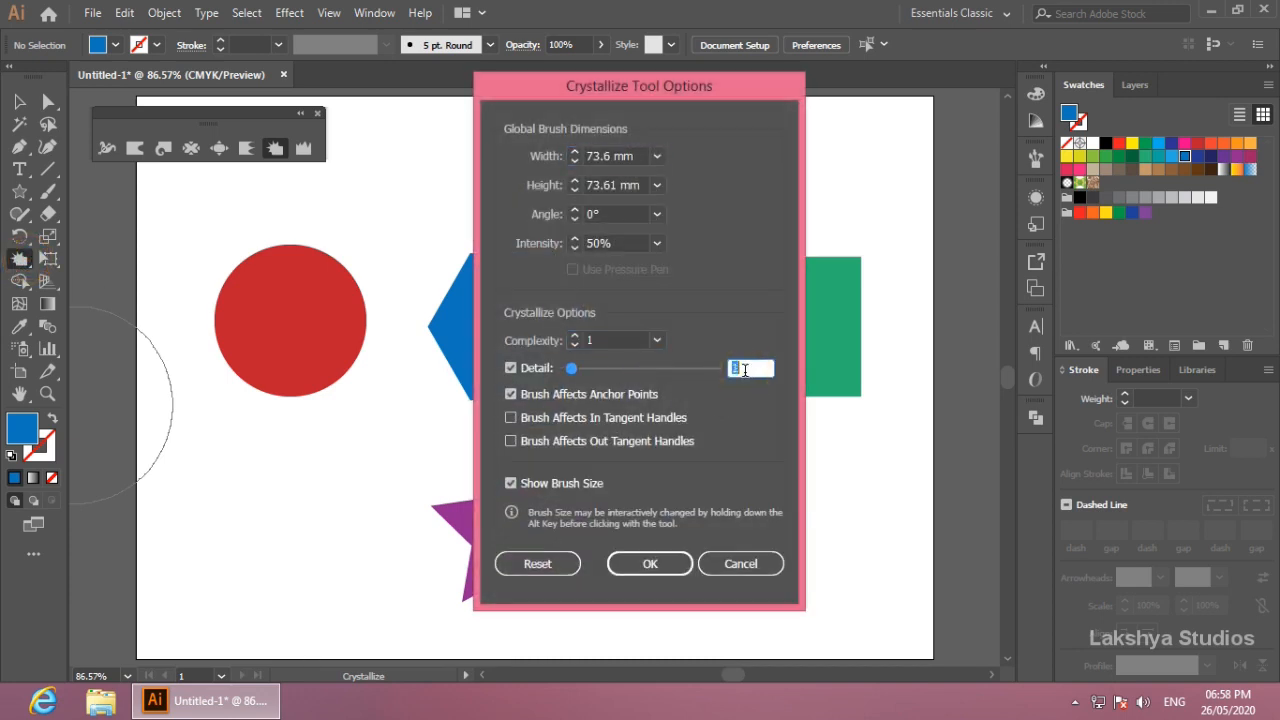
{"action": "left_click", "coordinate": [656, 243]}
{"action": "left_click", "coordinate": [687, 302]}
{"action": "left_click", "coordinate": [651, 562]}
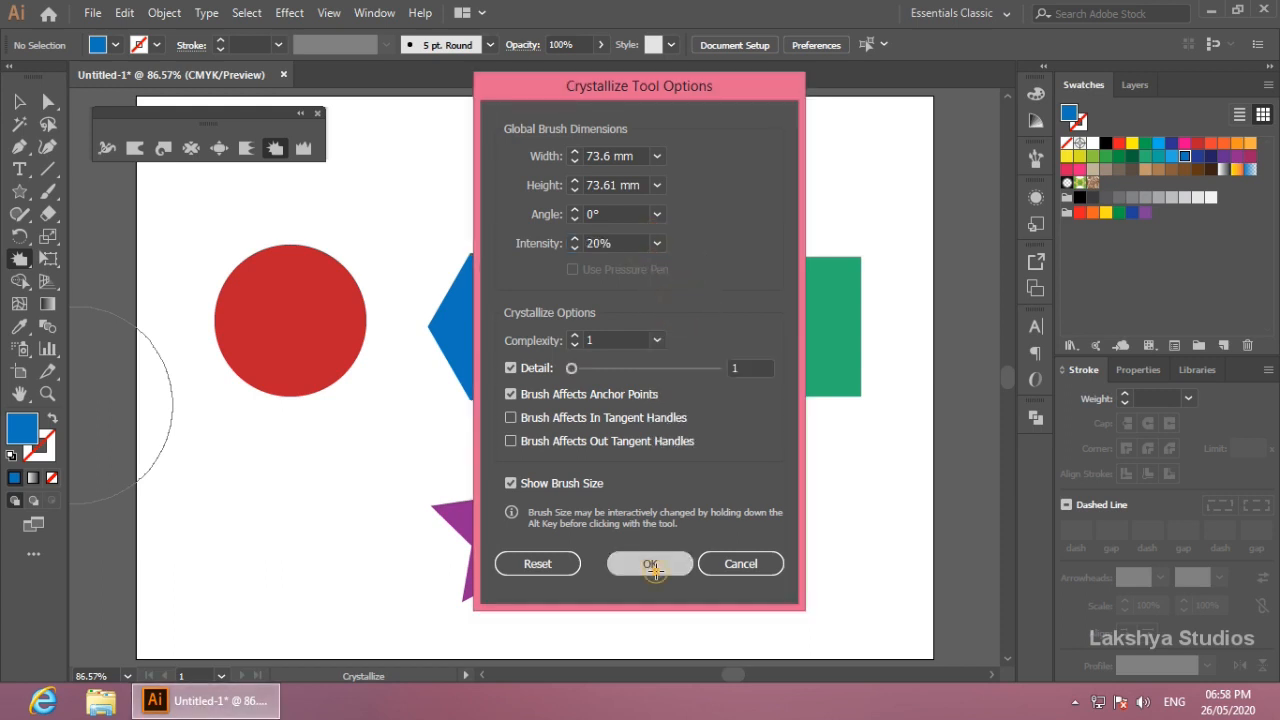
Try crystallizing the red circle, blue hexagon, green rectangle and purple star from their centres, and undo all four effects.
{"action": "left_click_drag", "start_coordinate": [290, 320], "coordinate": [290, 320]}
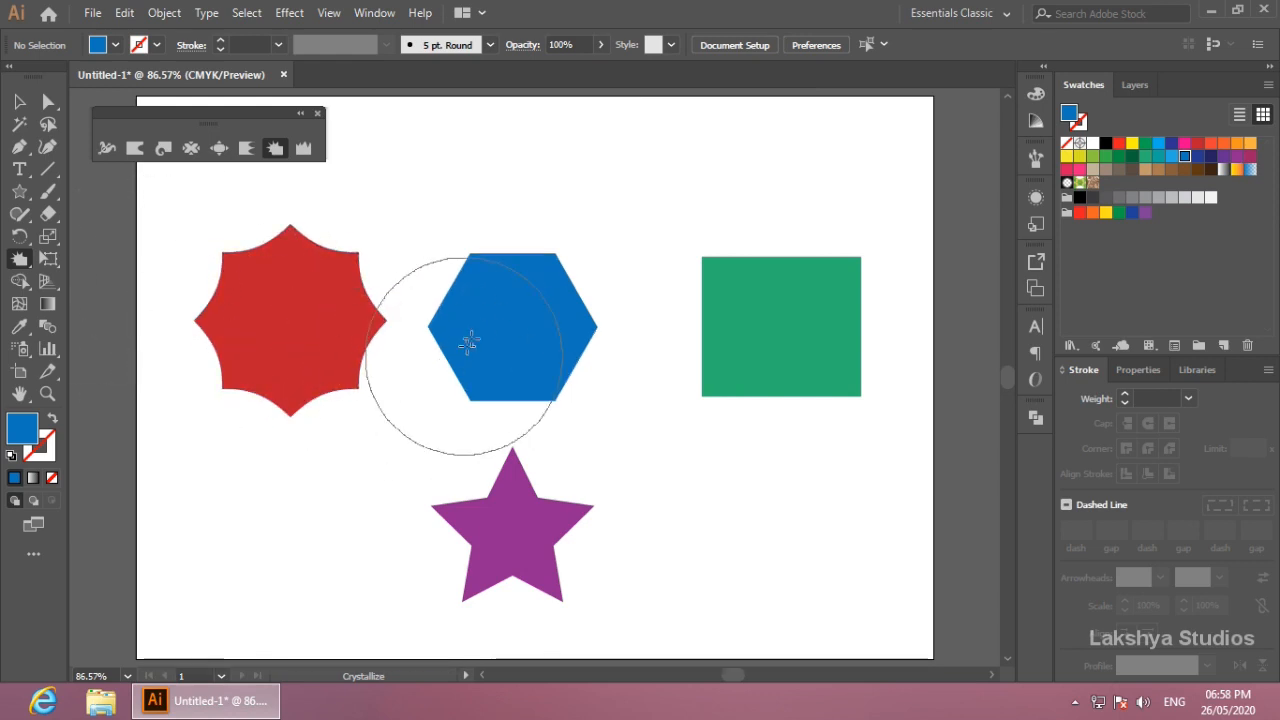
{"action": "left_click_drag", "start_coordinate": [511, 324], "coordinate": [511, 324]}
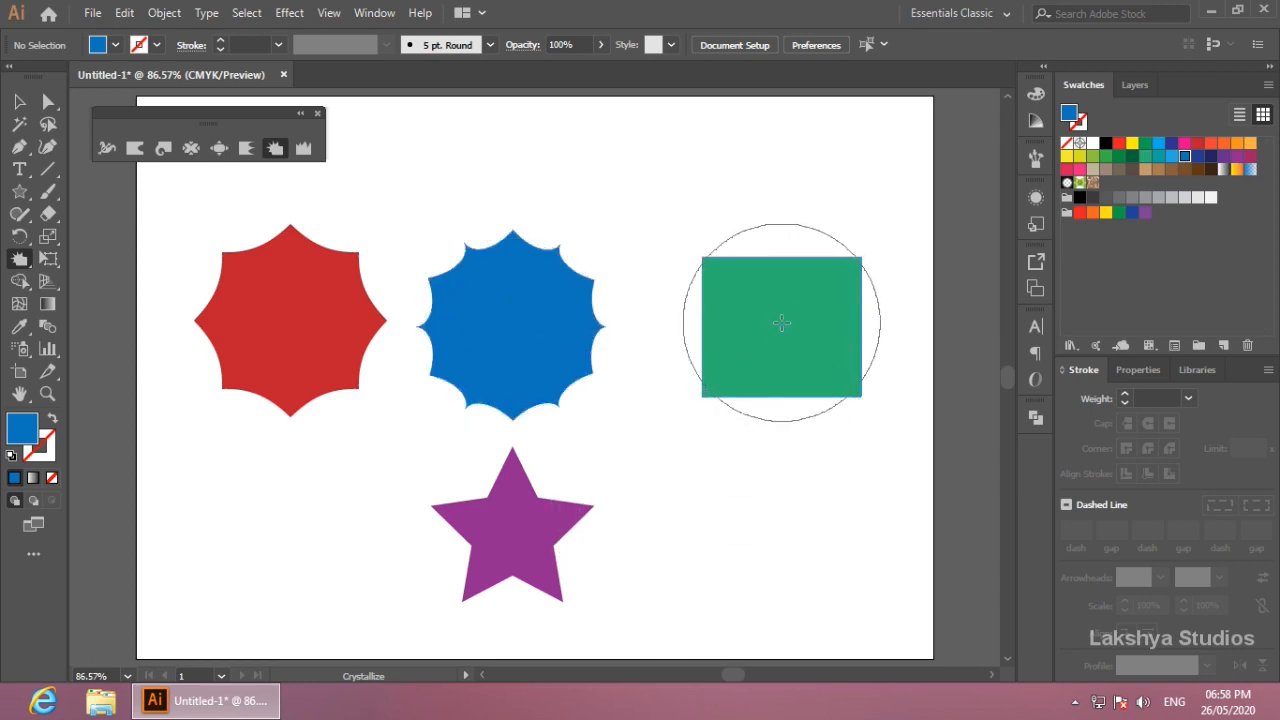
{"action": "mouse_move", "coordinate": [781, 324]}
{"action": "left_mouse_down"}
{"action": "mouse_move", "coordinate": [797, 331]}
{"action": "mouse_move", "coordinate": [781, 332]}
{"action": "left_mouse_up"}
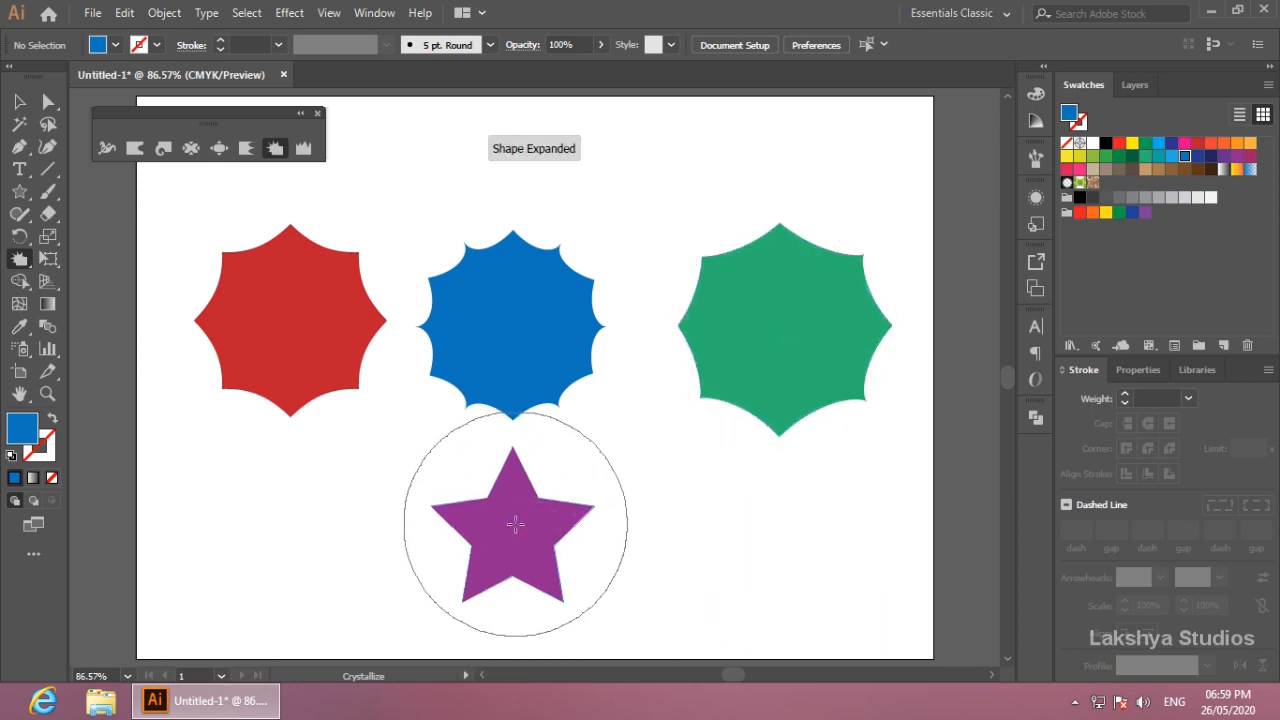
{"action": "left_click_drag", "start_coordinate": [511, 525], "coordinate": [511, 525]}
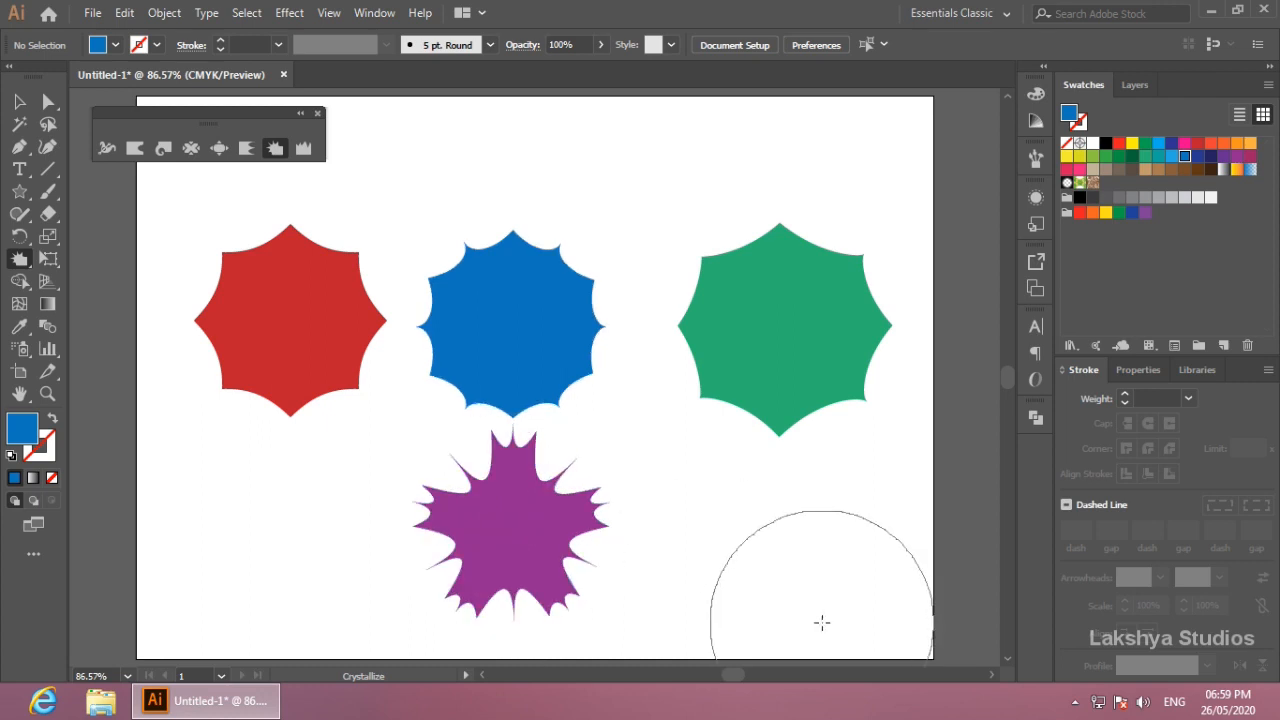
{"action": "key", "text": "ctrl+z"}
{"action": "key", "text": "ctrl+z"}
{"action": "key", "text": "ctrl+z"}
{"action": "key", "text": "ctrl+z"}
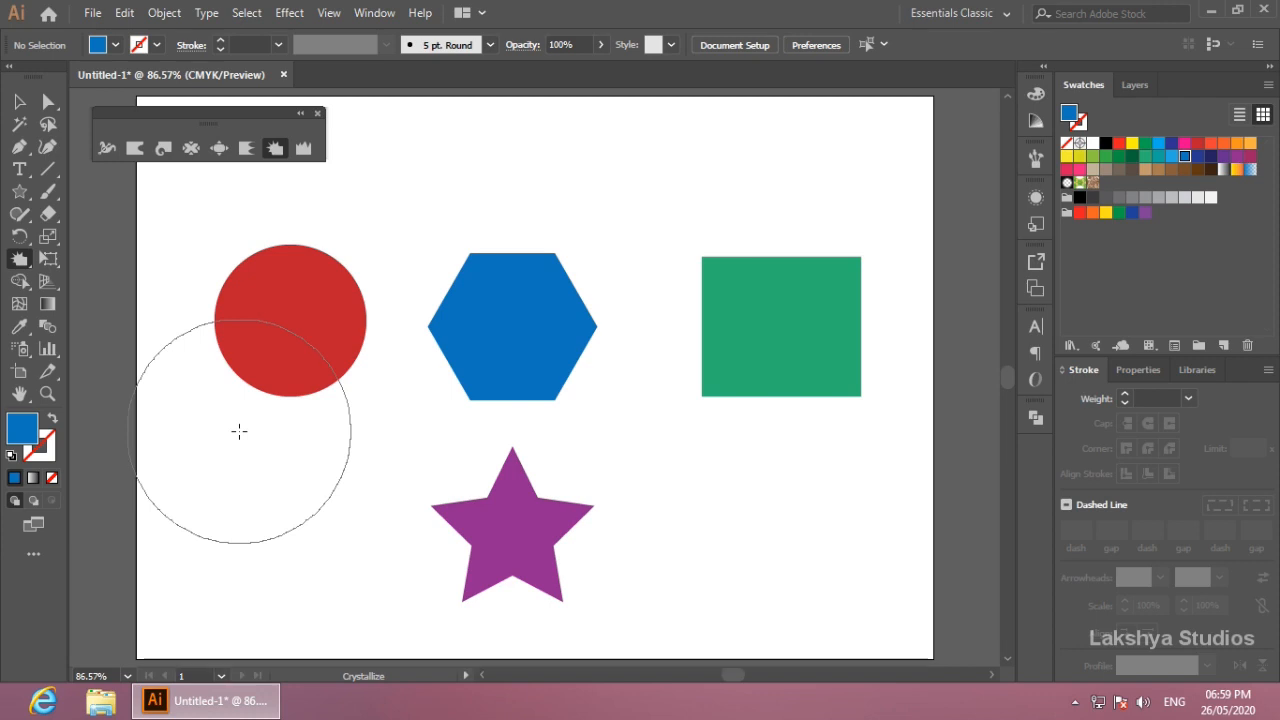
Set the Crystallize tool's intensity to 50%, complexity to 4 and detail to 4.
{"action": "double_click", "coordinate": [20, 260]}
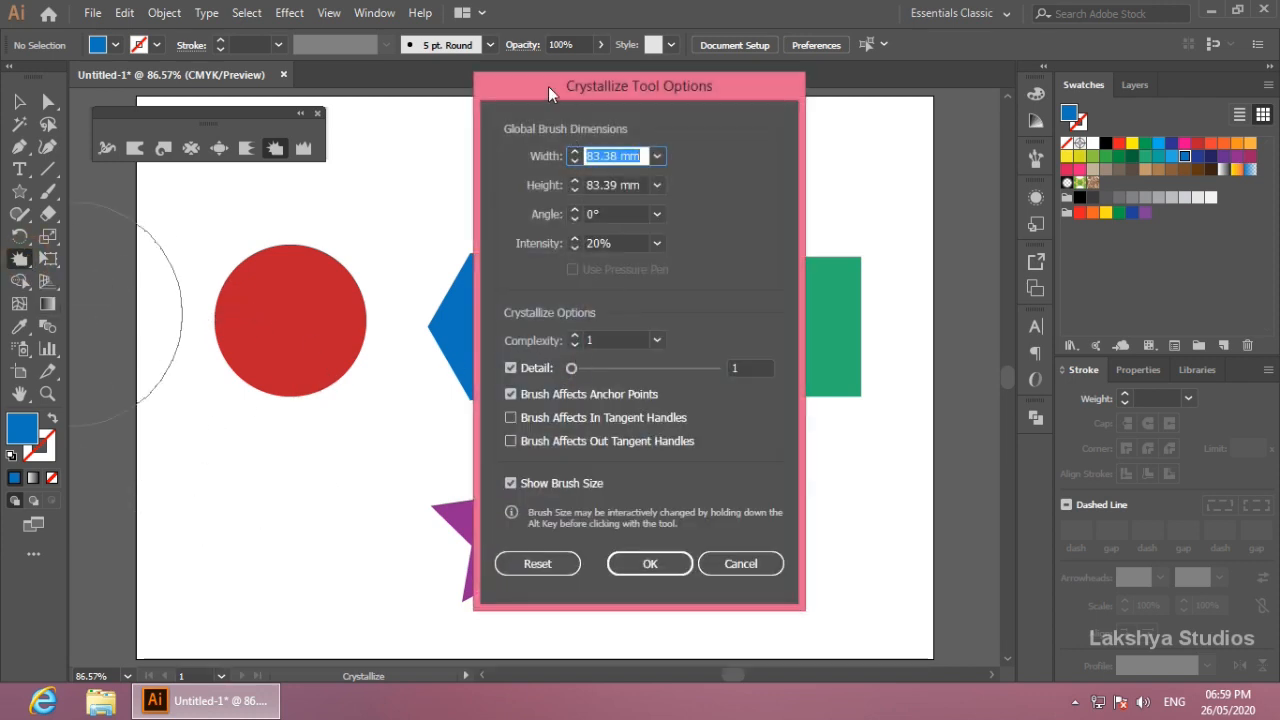
{"action": "left_click_drag", "start_coordinate": [548, 86], "coordinate": [538, 87]}
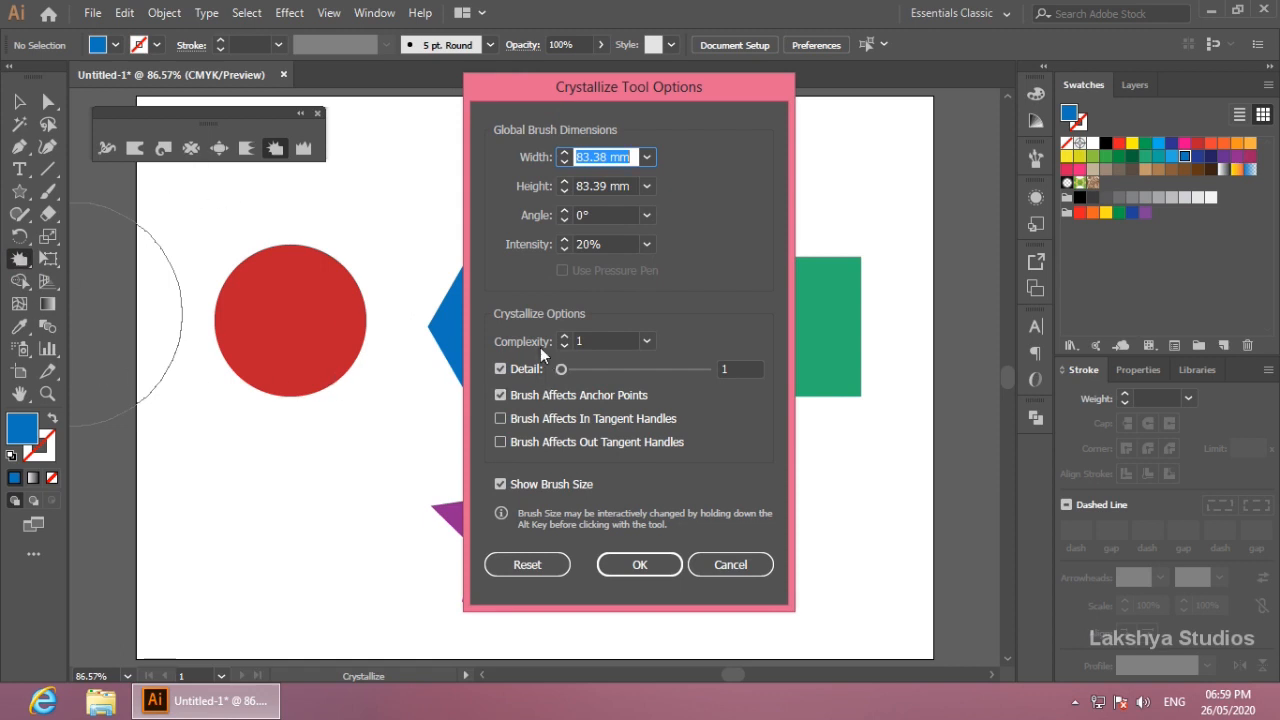
{"action": "left_click", "coordinate": [647, 244]}
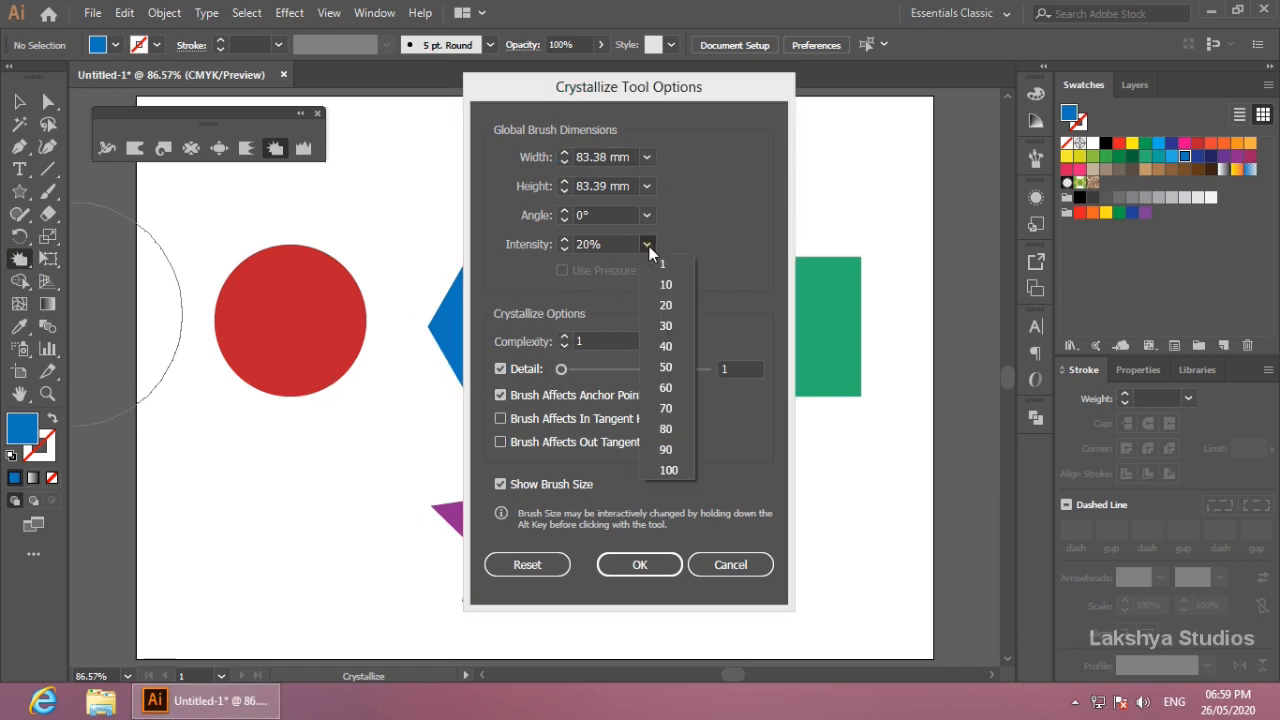
{"action": "left_click", "coordinate": [668, 366]}
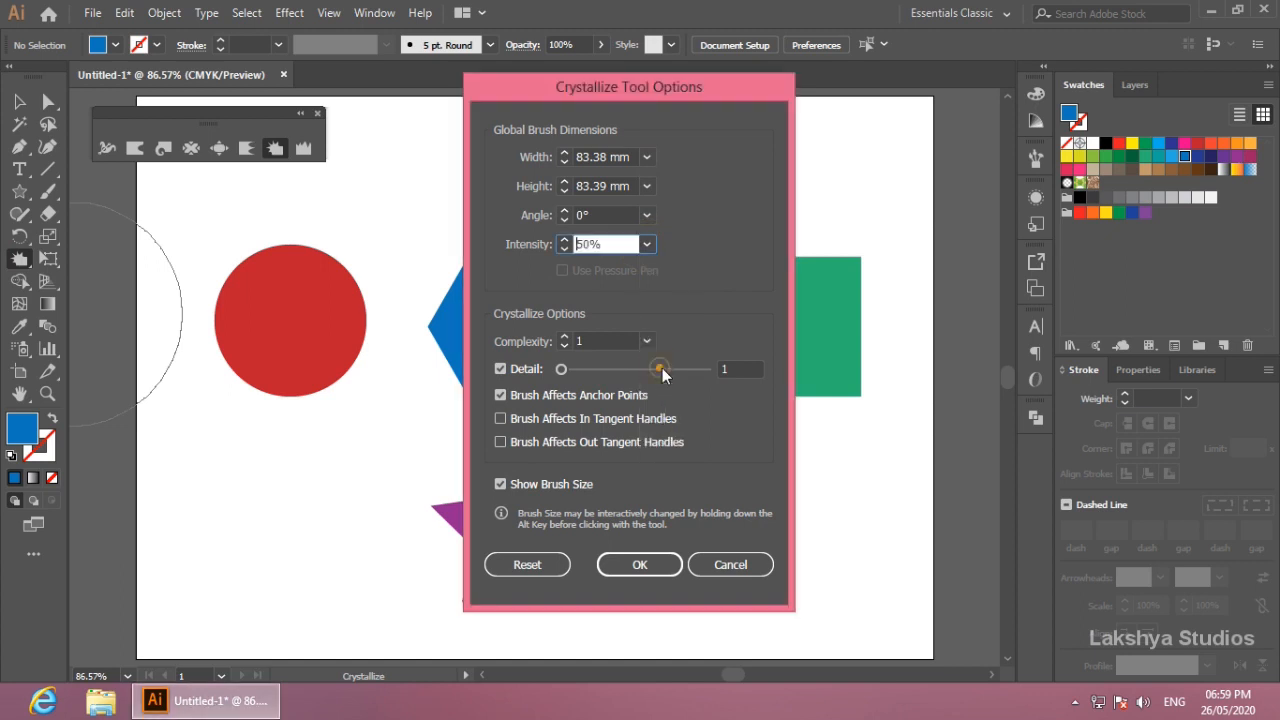
{"action": "left_click", "coordinate": [589, 343]}
{"action": "scroll", "coordinate": [589, 343], "scroll_direction": "up", "scroll_amount": 1}
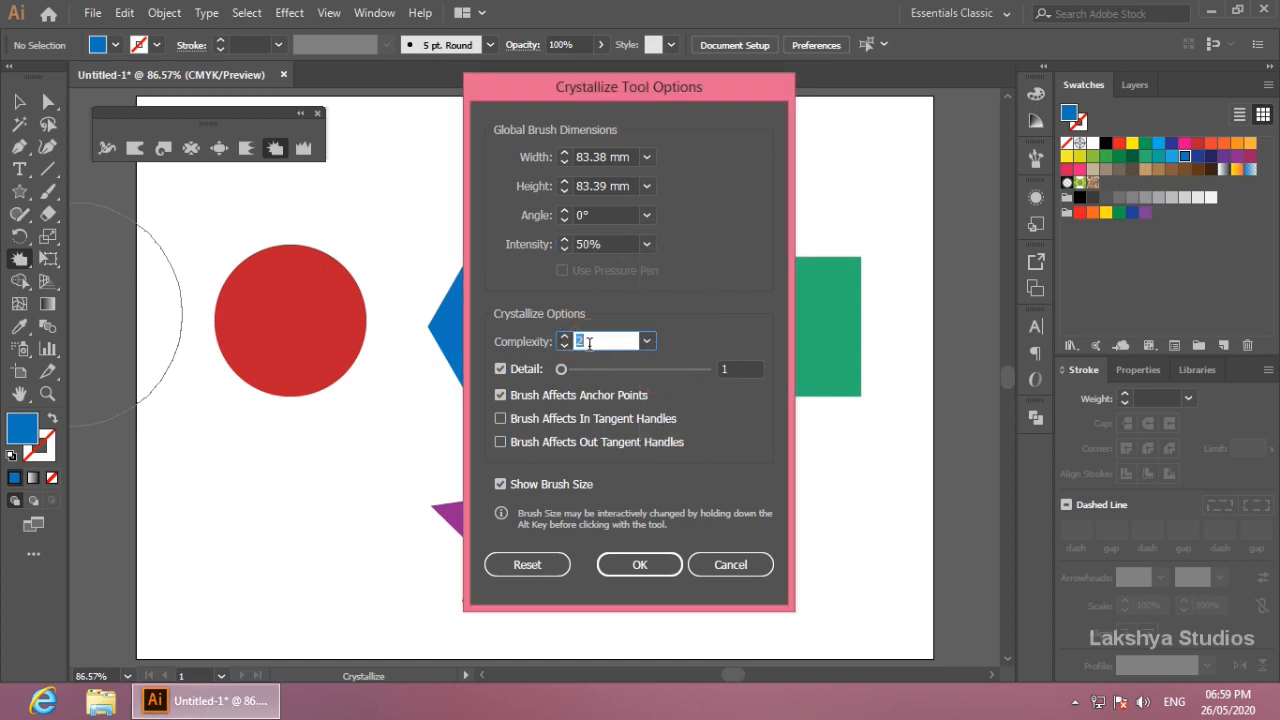
{"action": "left_click", "coordinate": [737, 368]}
{"action": "scroll", "coordinate": [735, 378], "scroll_direction": "up", "scroll_amount": 3}
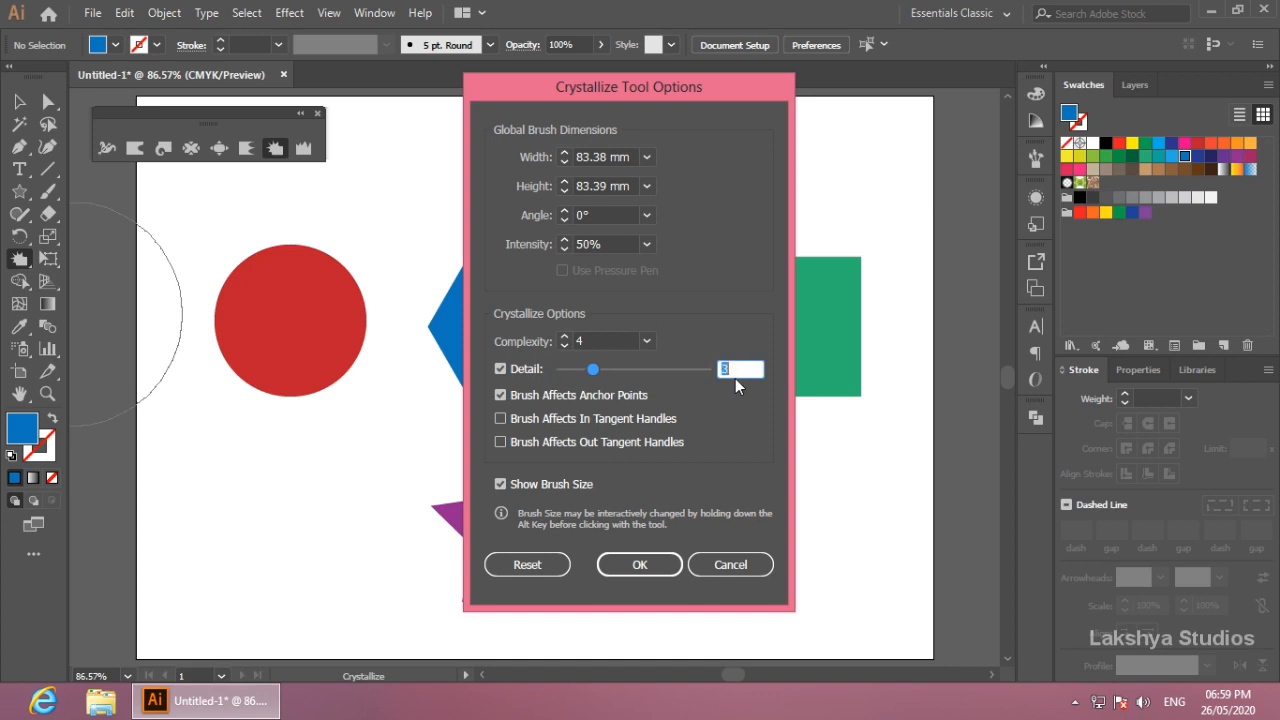
{"action": "left_click", "coordinate": [640, 564]}
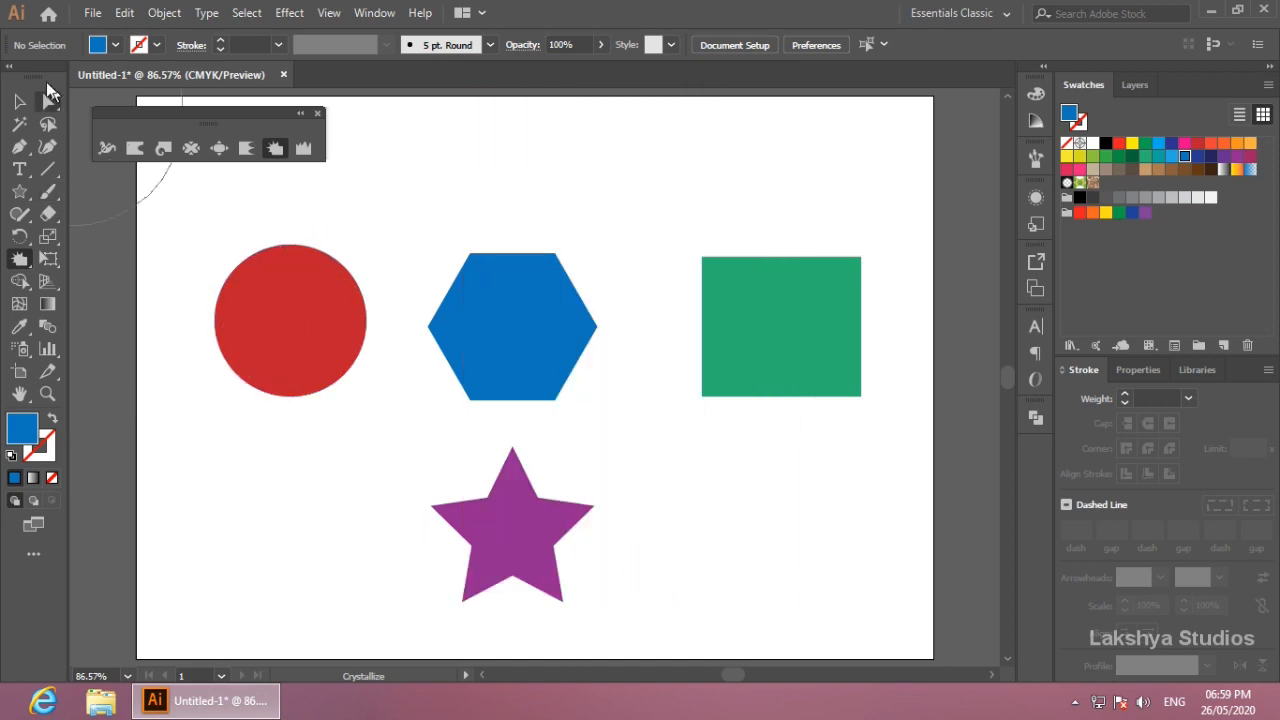
Step back through the edit history to the teal hexagon, keeping the rectangle green and the star purple.
{"action": "key", "text": "ctrl+z"}
{"action": "key", "text": "ctrl+z"}
{"action": "key", "text": "ctrl+z"}
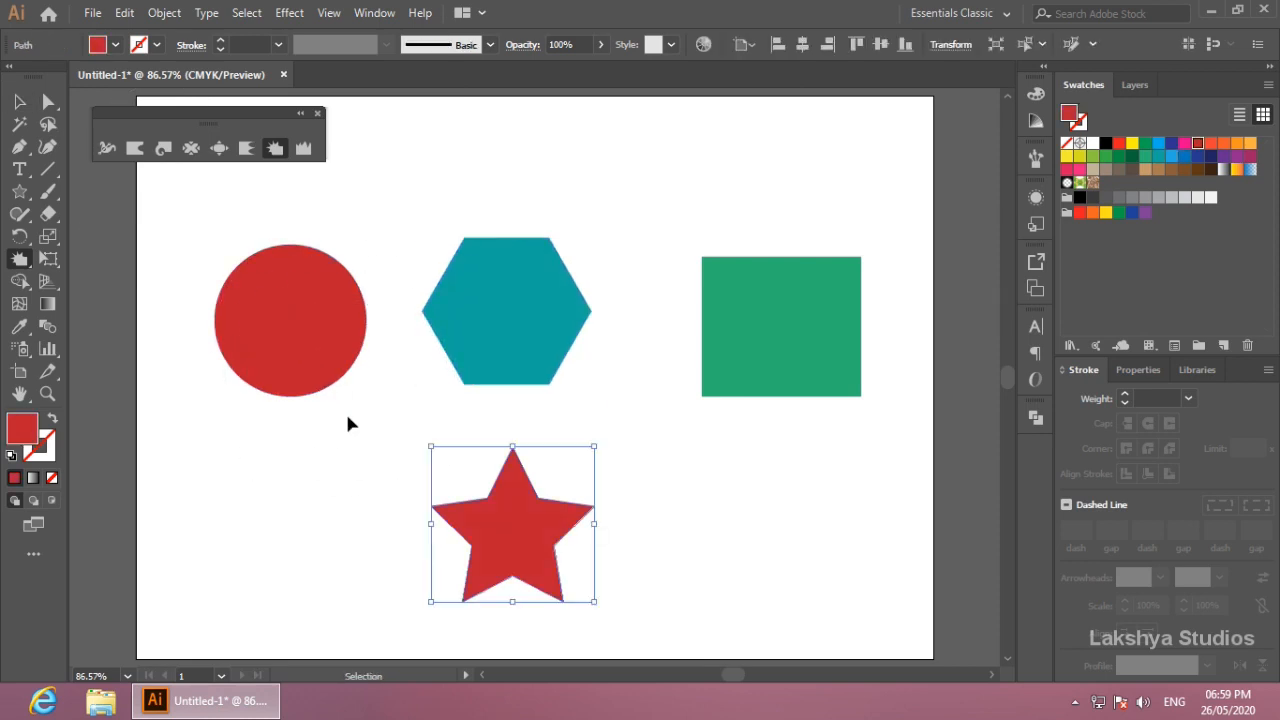
{"action": "key", "text": "ctrl+z"}
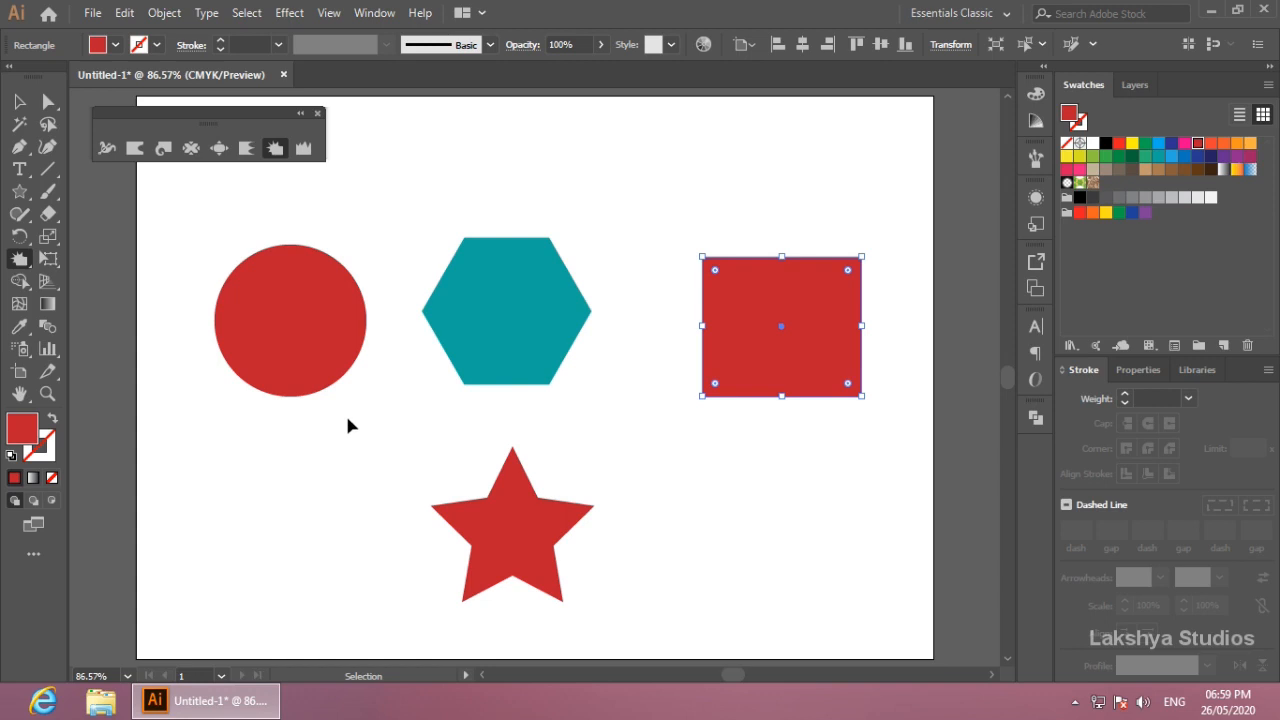
{"action": "key", "text": "ctrl+z"}
{"action": "key", "text": "ctrl+shift+z"}
{"action": "key", "text": "ctrl+shift+z"}
{"action": "key", "text": "ctrl+shift+z"}
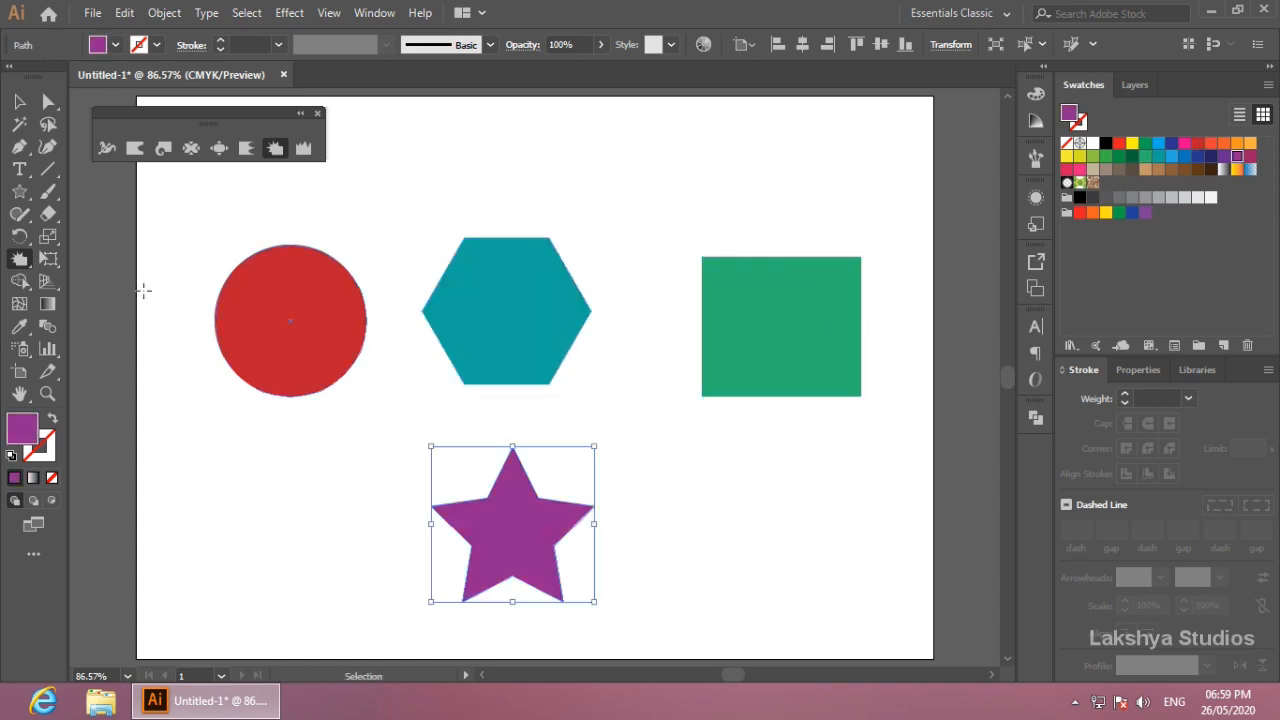
Dismiss the floating tool palette, move the red circle up near the page's upper edge and place a copy below it.
{"action": "left_click", "coordinate": [20, 102]}
{"action": "mouse_move", "coordinate": [289, 309]}
{"action": "left_mouse_down"}
{"action": "mouse_move", "coordinate": [272, 385]}
{"action": "mouse_move", "coordinate": [331, 191]}
{"action": "mouse_move", "coordinate": [290, 190]}
{"action": "left_mouse_up"}
{"action": "left_click", "coordinate": [318, 114]}
{"action": "left_click_drag", "start_coordinate": [323, 417], "coordinate": [313, 423]}
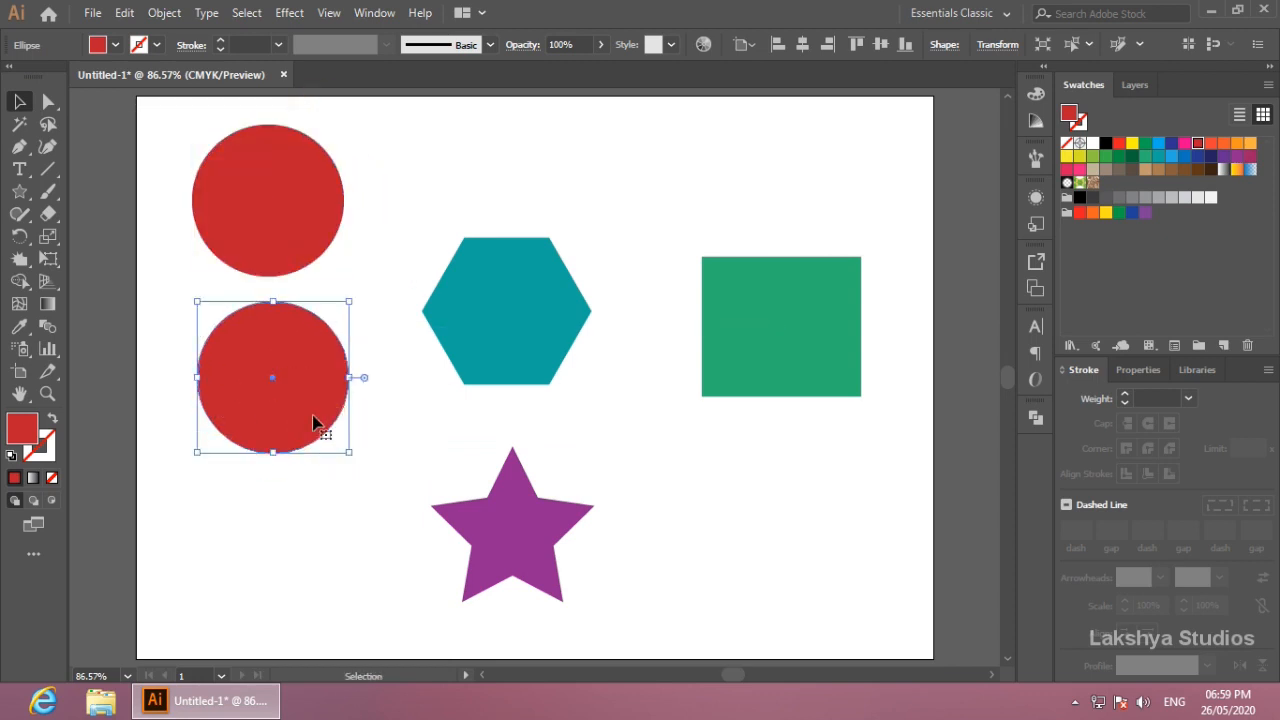
Set the Crystallize tool's intensity to 20%, detail to 1 and complexity to 1.
{"action": "double_click", "coordinate": [22, 259]}
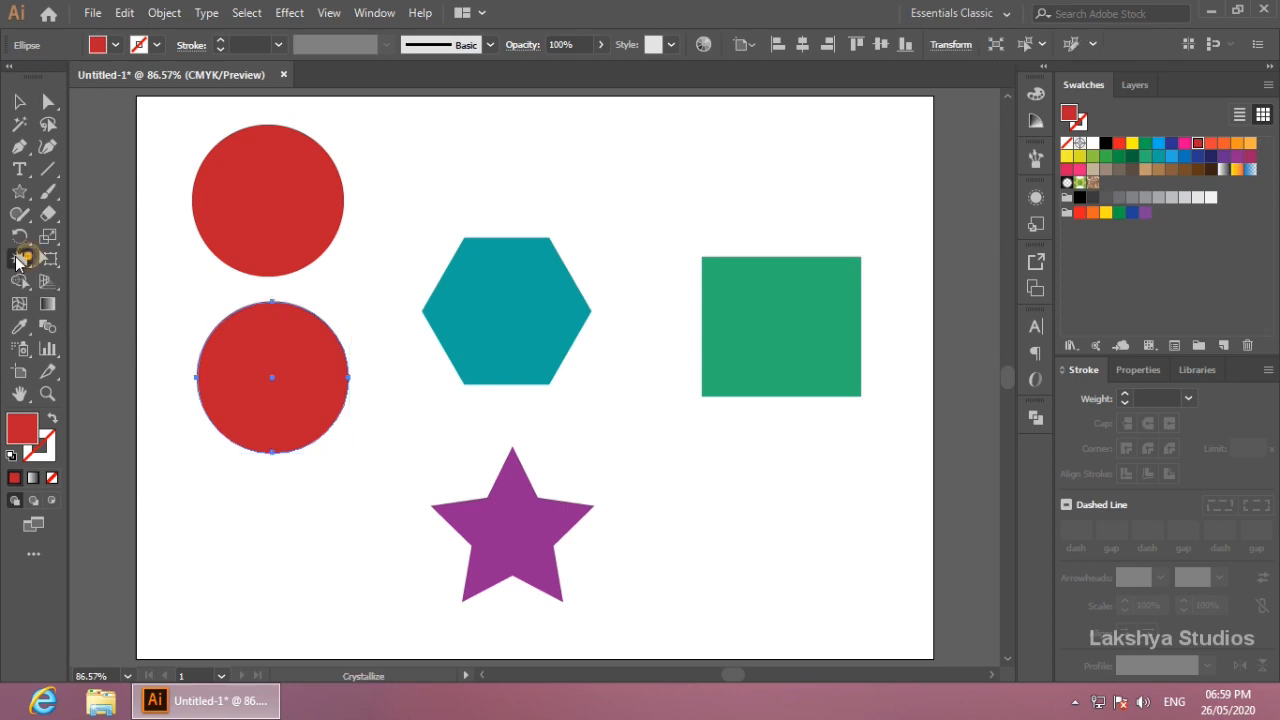
{"action": "left_click", "coordinate": [647, 244]}
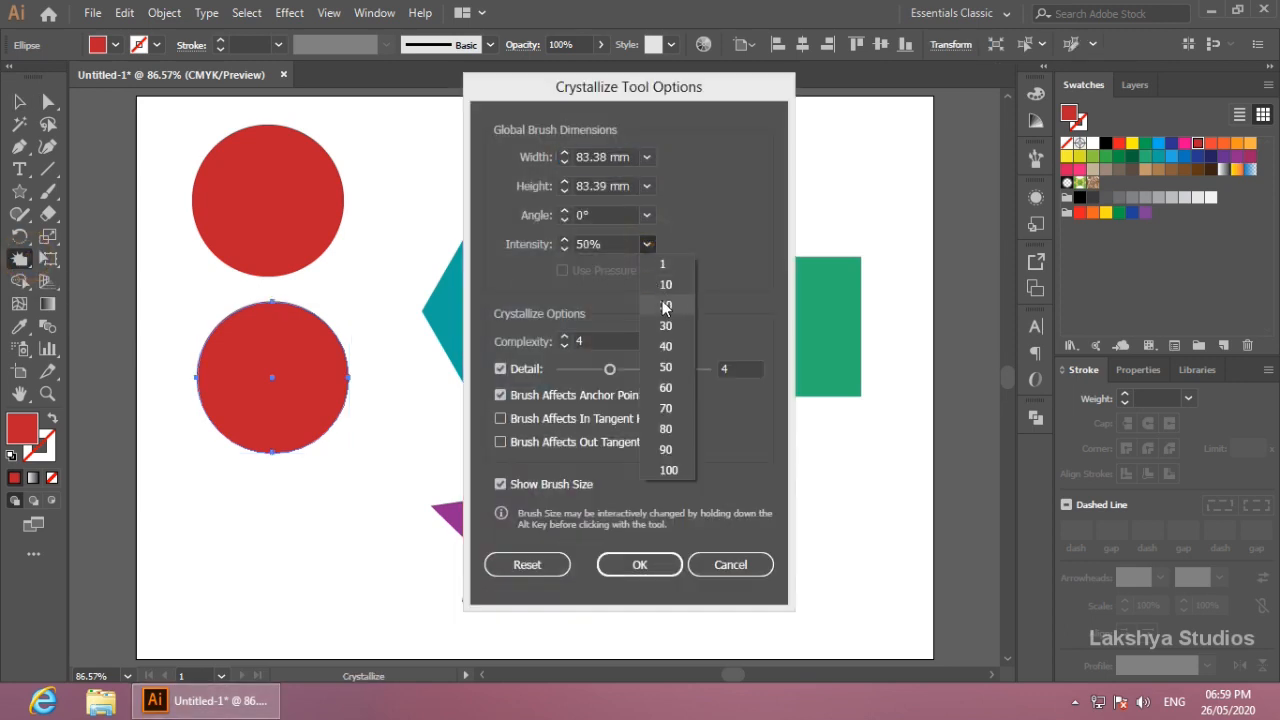
{"action": "left_click", "coordinate": [662, 300]}
{"action": "left_click", "coordinate": [728, 370]}
{"action": "left_click", "coordinate": [608, 342]}
{"action": "scroll", "coordinate": [609, 344], "scroll_direction": "down", "scroll_amount": 4}
{"action": "left_click", "coordinate": [641, 563]}
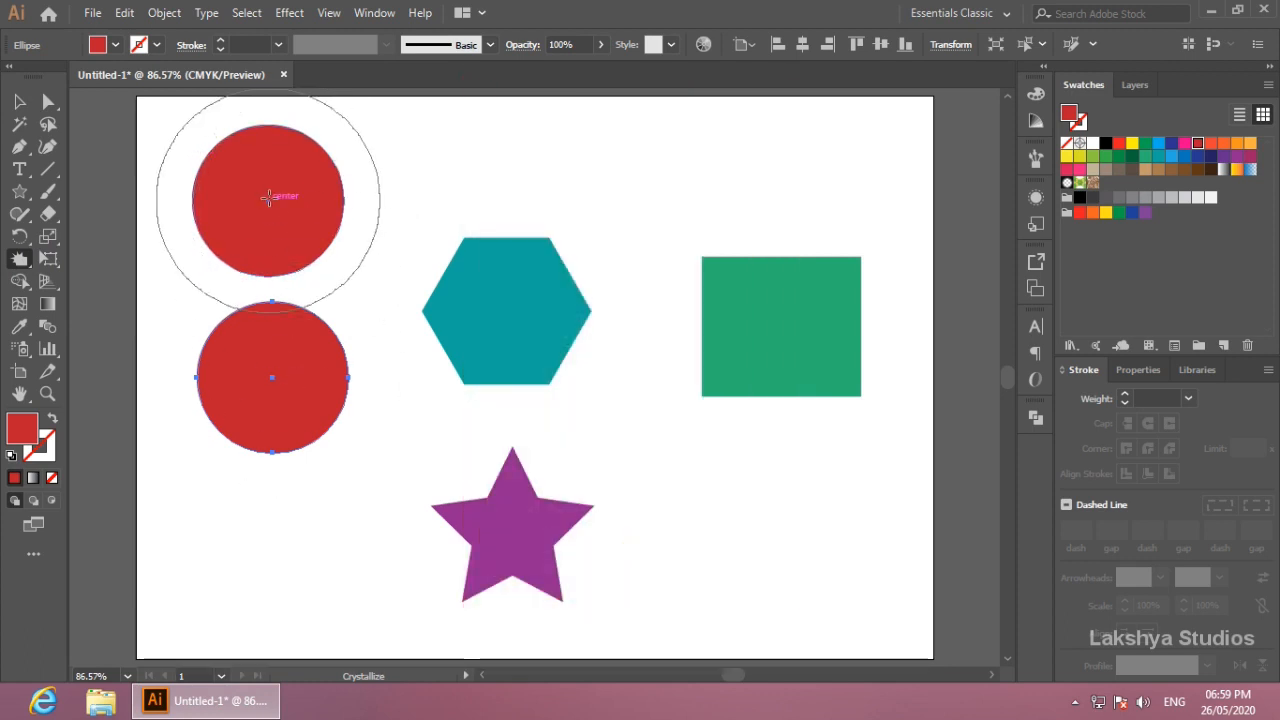
{"action": "left_click", "coordinate": [268, 198]}
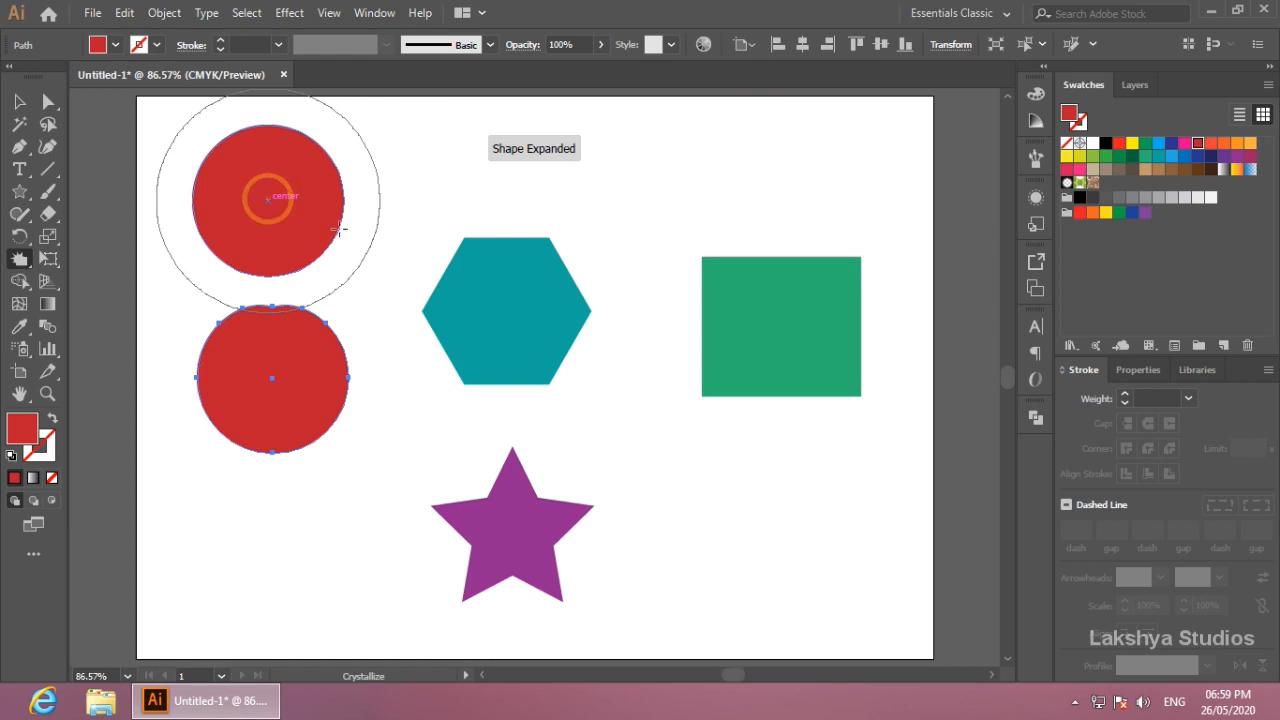
{"action": "left_click", "coordinate": [286, 217]}
{"action": "key", "text": "v"}
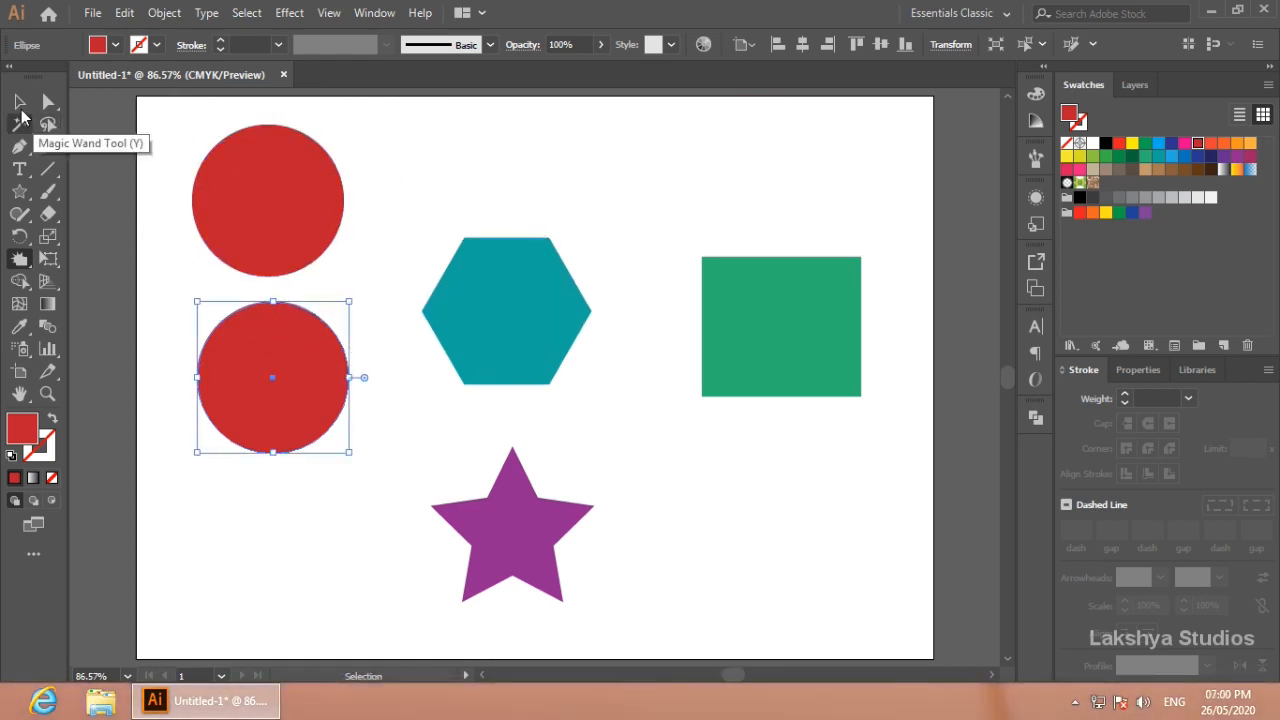
Crystallize the upper red circle from its centre and move the lower red circle further down the page.
{"action": "left_click", "coordinate": [21, 101]}
{"action": "left_click", "coordinate": [318, 222]}
{"action": "left_click", "coordinate": [20, 259]}
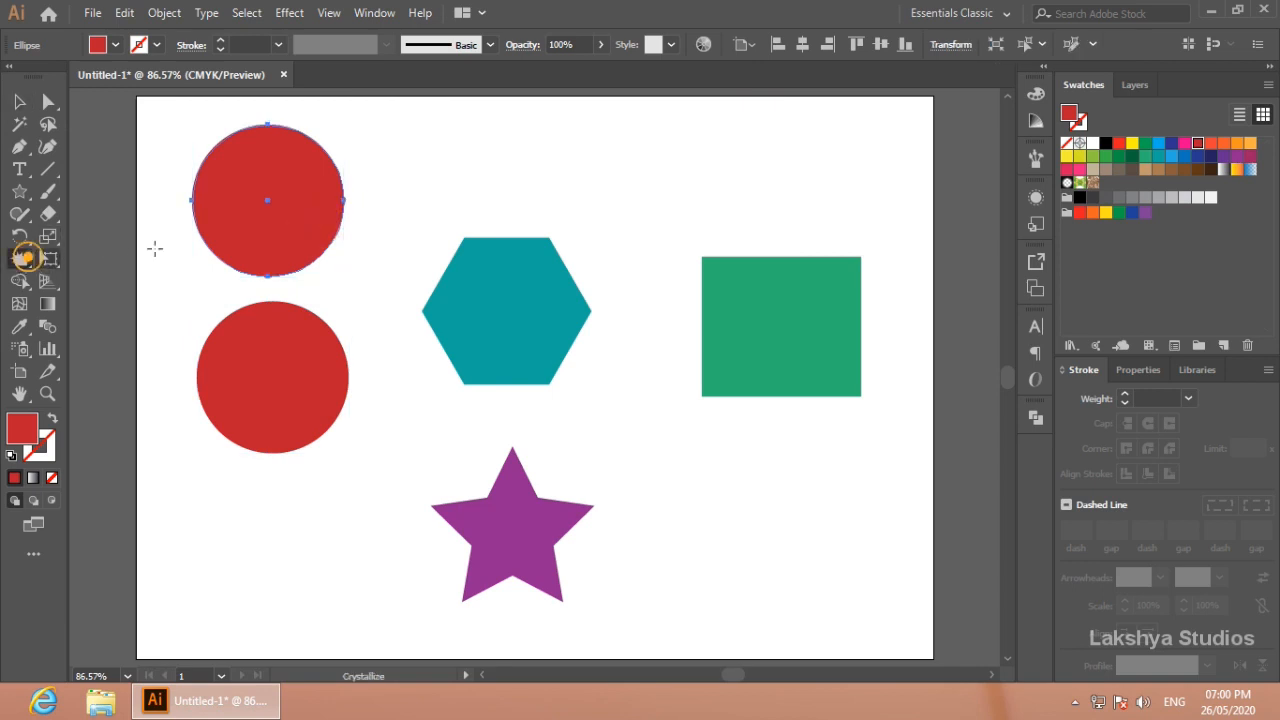
{"action": "left_click_drag", "start_coordinate": [270, 199], "coordinate": [272, 200]}
{"action": "left_click", "coordinate": [22, 100]}
{"action": "left_click_drag", "start_coordinate": [314, 408], "coordinate": [312, 462]}
Raise the Crystallize tool's intensity to 50%, complexity to 4 and detail to 4.
{"action": "double_click", "coordinate": [20, 259]}
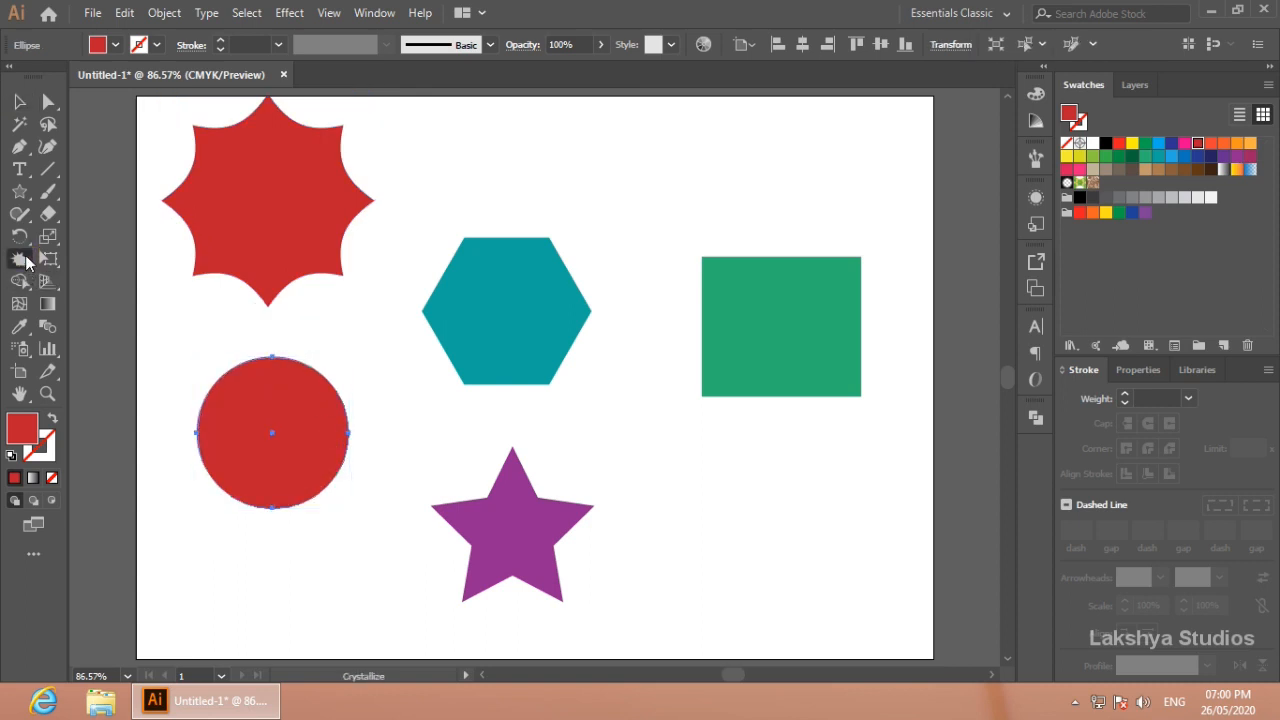
{"action": "left_click", "coordinate": [647, 244]}
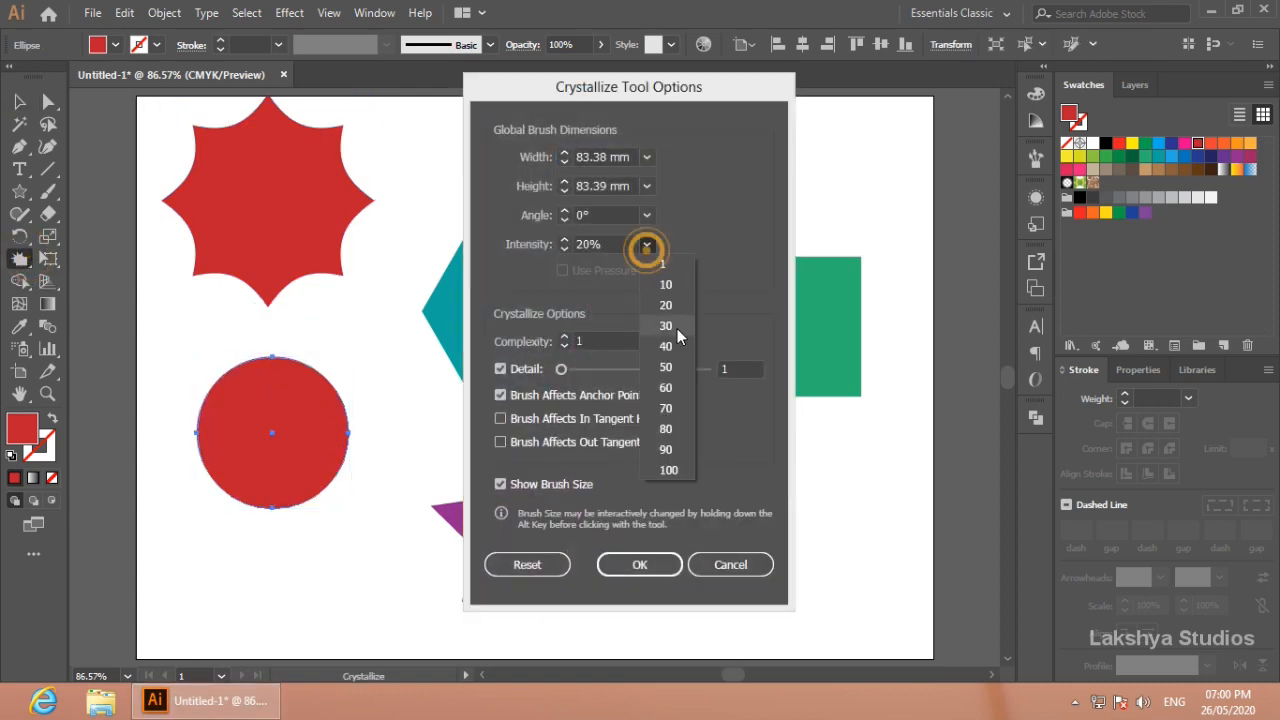
{"action": "left_click", "coordinate": [666, 366]}
{"action": "left_click", "coordinate": [589, 336]}
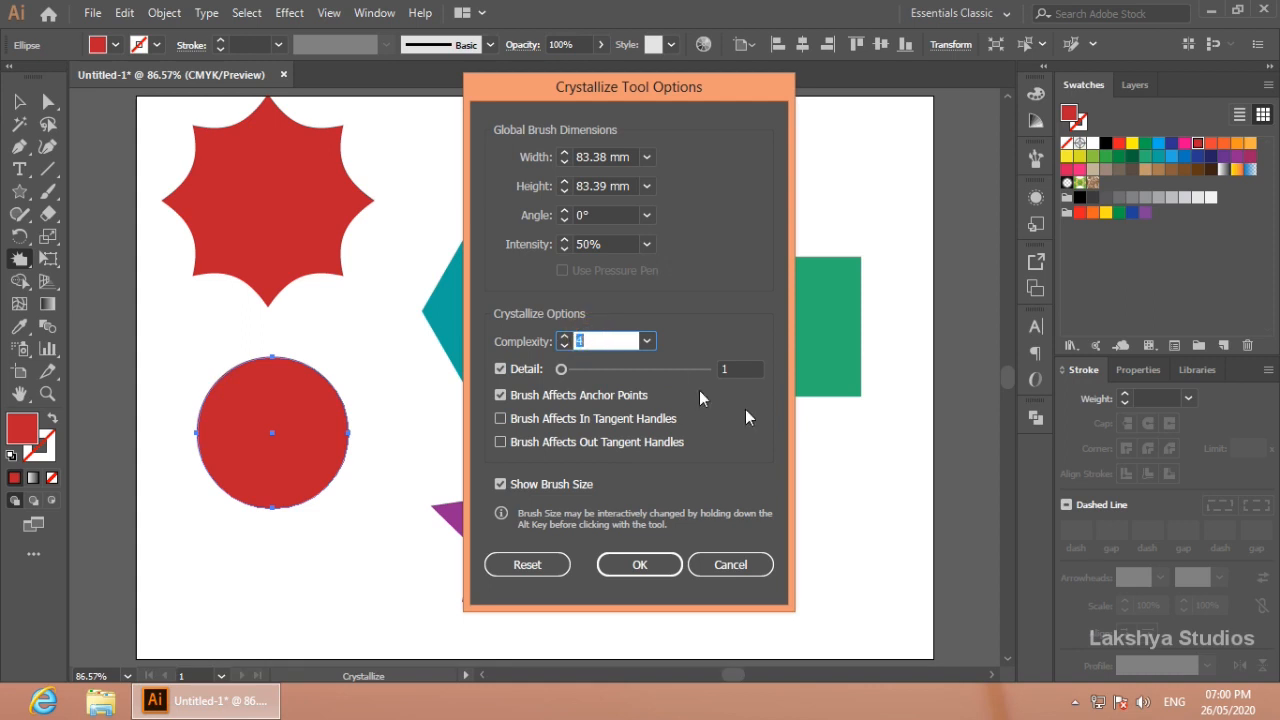
{"action": "left_click", "coordinate": [732, 370]}
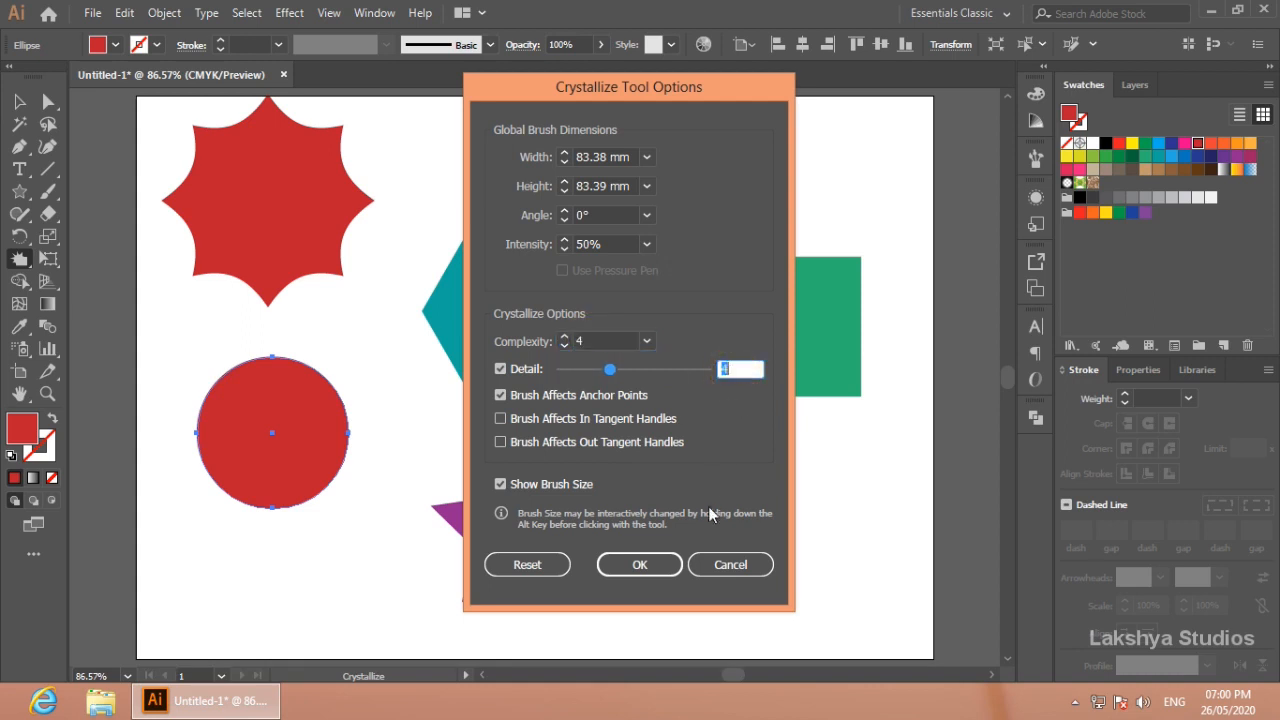
{"action": "left_click", "coordinate": [664, 564]}
Crystallize the lower red circle from its centre and deselect it.
{"action": "left_click", "coordinate": [273, 432]}
{"action": "left_click", "coordinate": [17, 103]}
{"action": "left_click", "coordinate": [457, 186]}
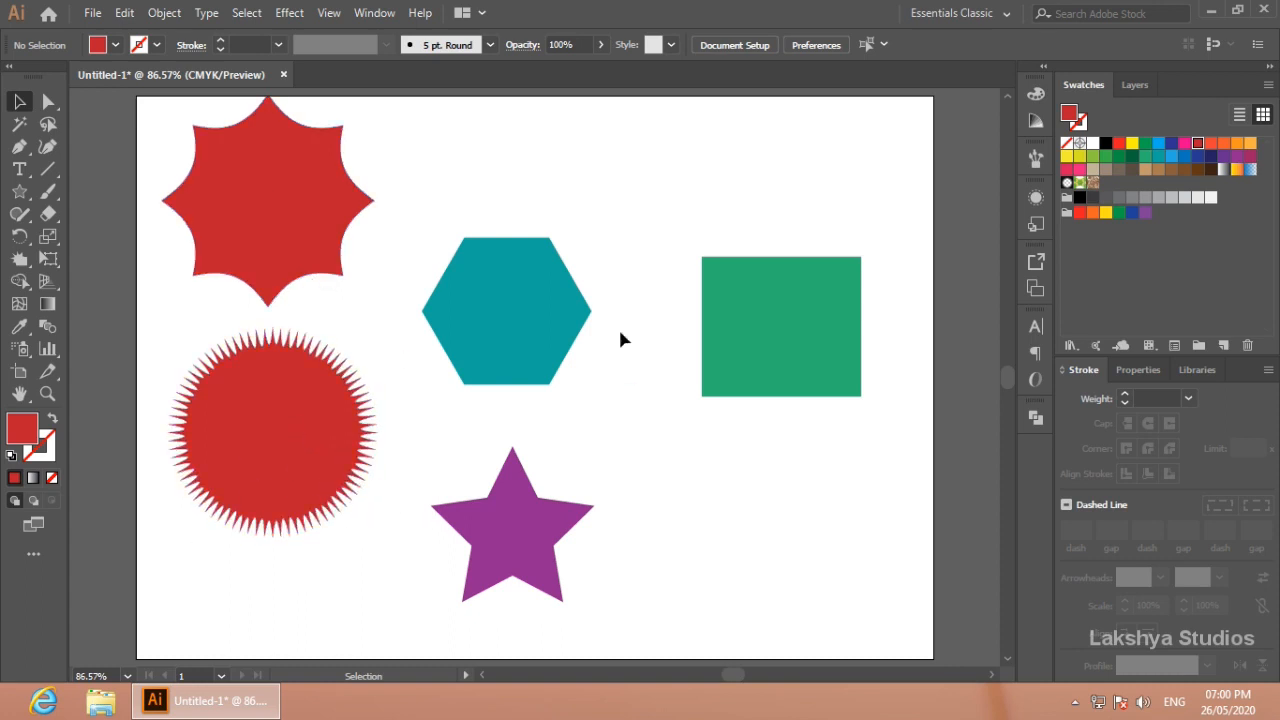
Select the teal hexagon and crystallize it from its centre.
{"action": "left_click", "coordinate": [516, 318]}
{"action": "left_click", "coordinate": [20, 258]}
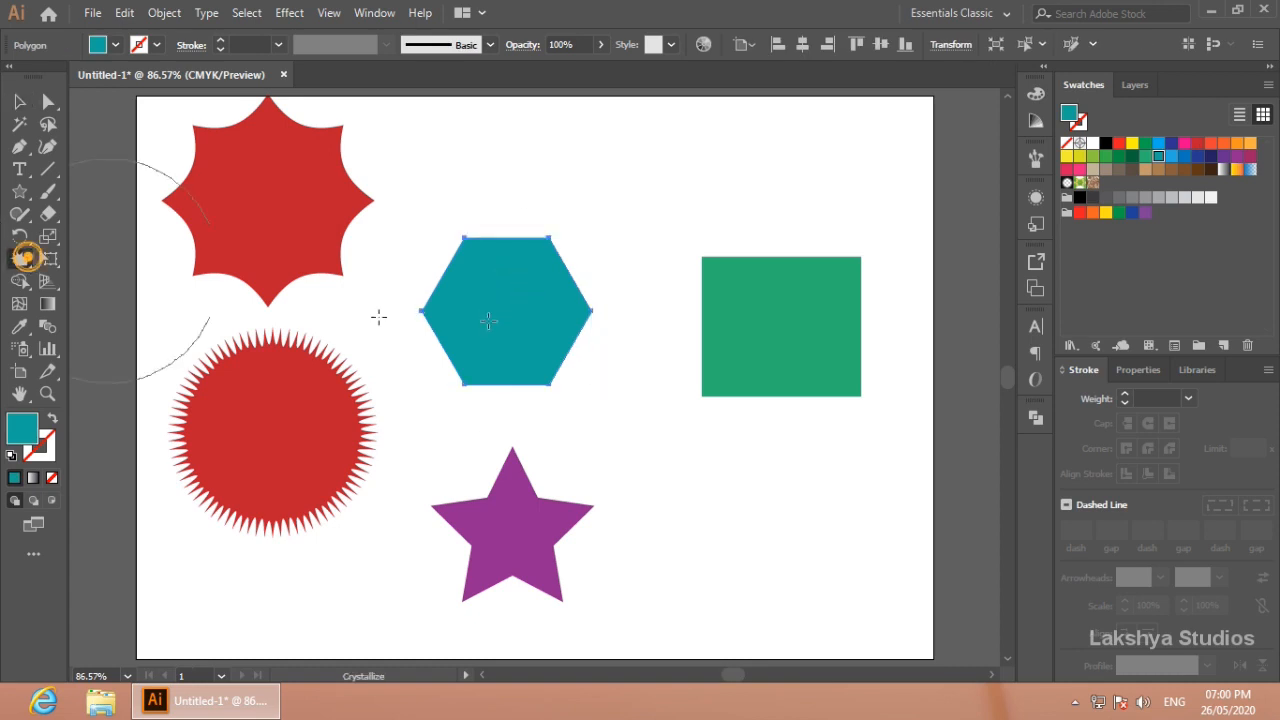
{"action": "left_click_drag", "start_coordinate": [508, 308], "coordinate": [508, 306]}
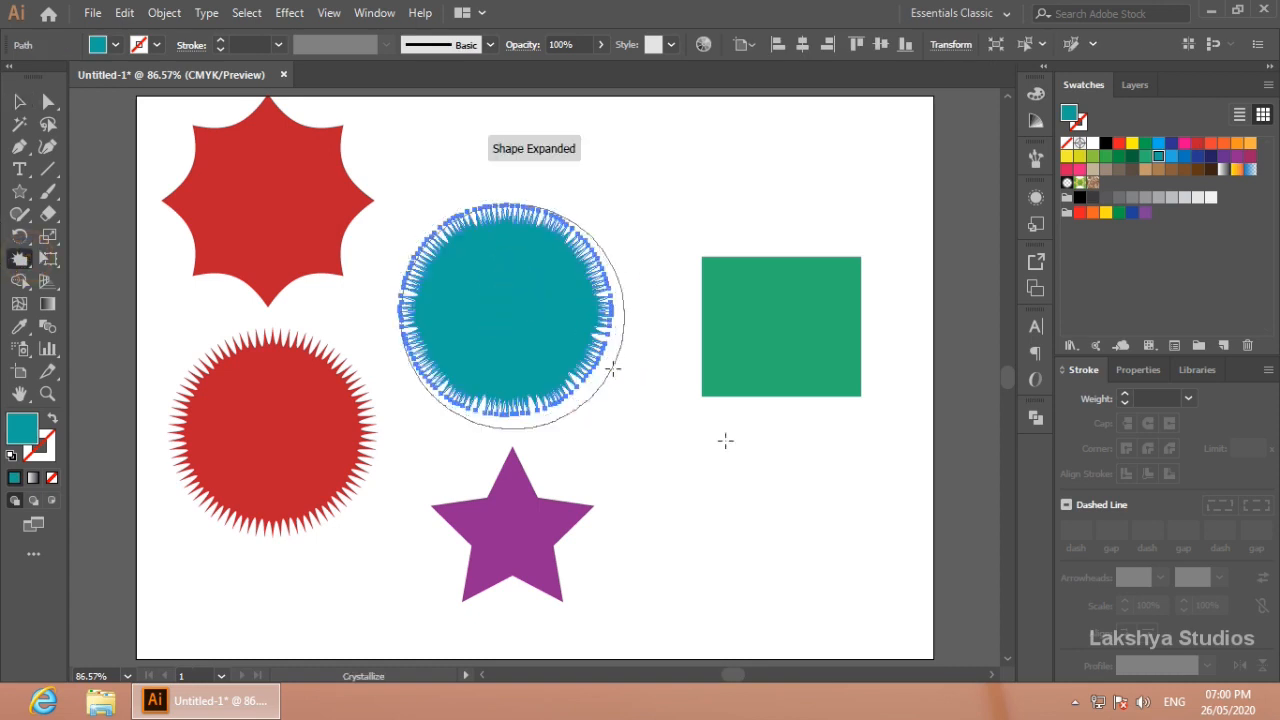
Select the green rectangle in place of the hexagon and crystallize it from its centre.
{"action": "left_click", "coordinate": [776, 331]}
{"action": "left_click", "coordinate": [784, 324]}
{"action": "left_click", "coordinate": [20, 101]}
{"action": "left_click", "coordinate": [745, 315]}
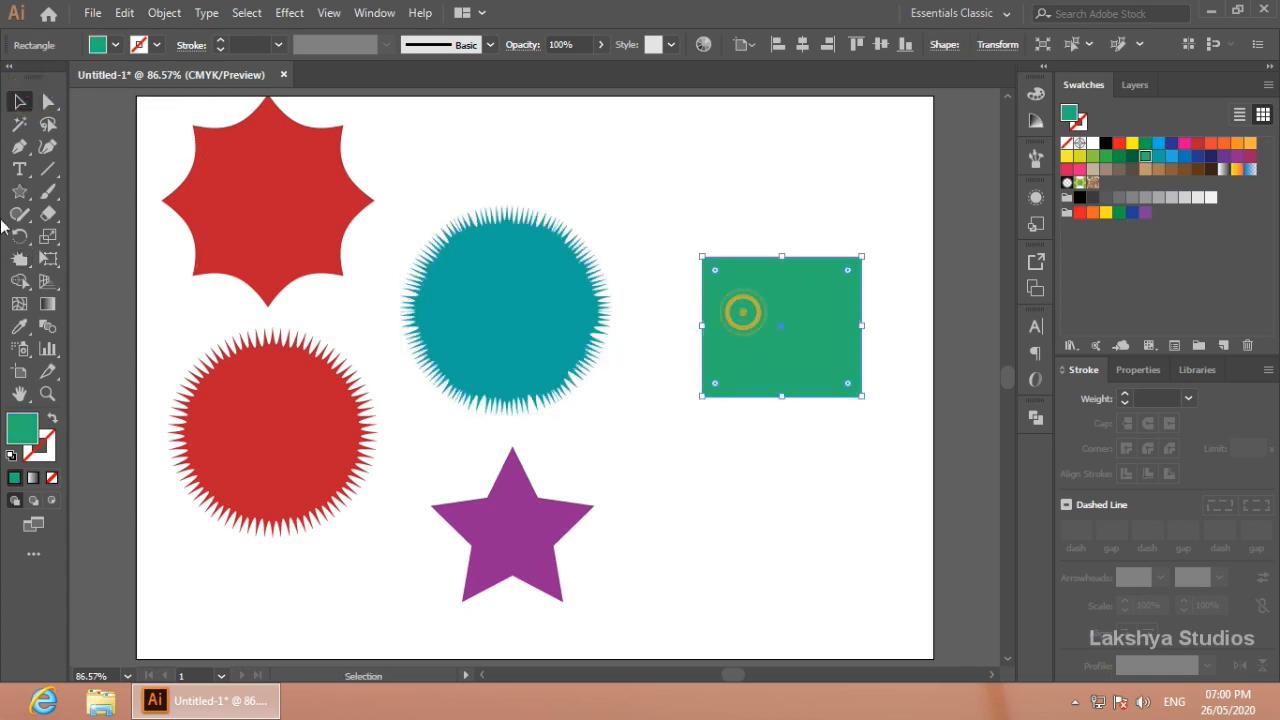
{"action": "left_click", "coordinate": [20, 258]}
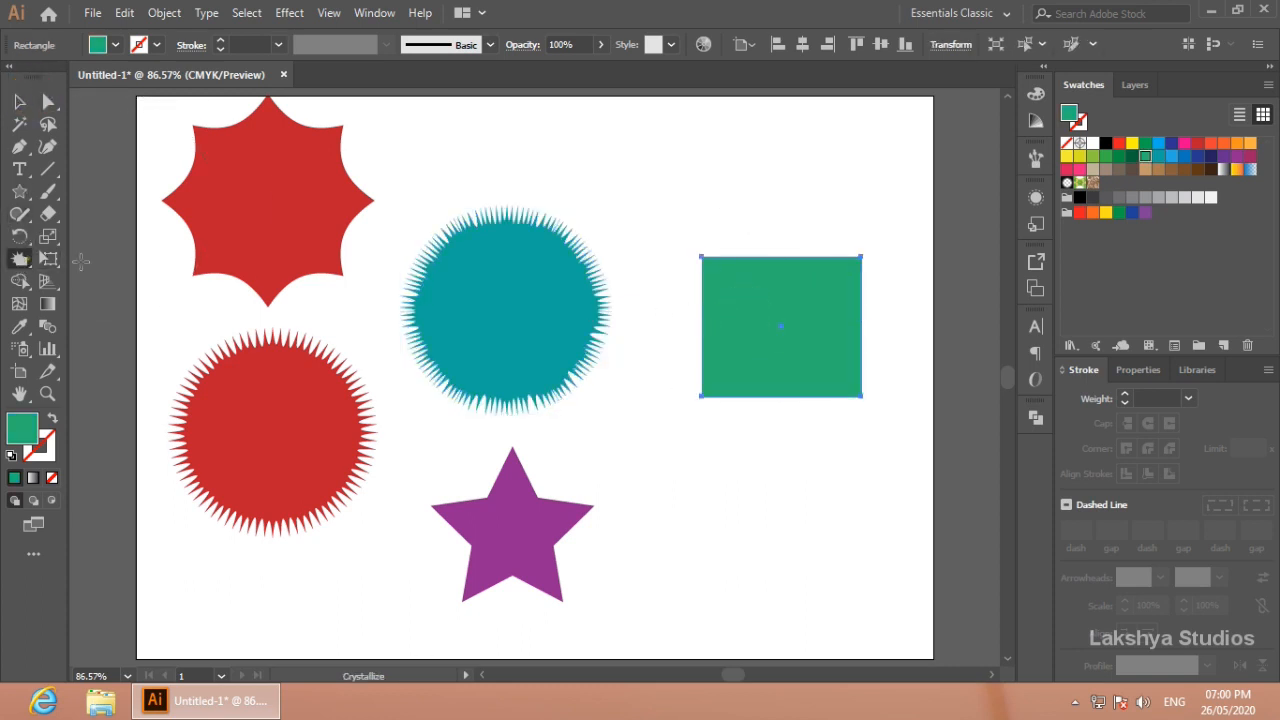
{"action": "left_click", "coordinate": [781, 325]}
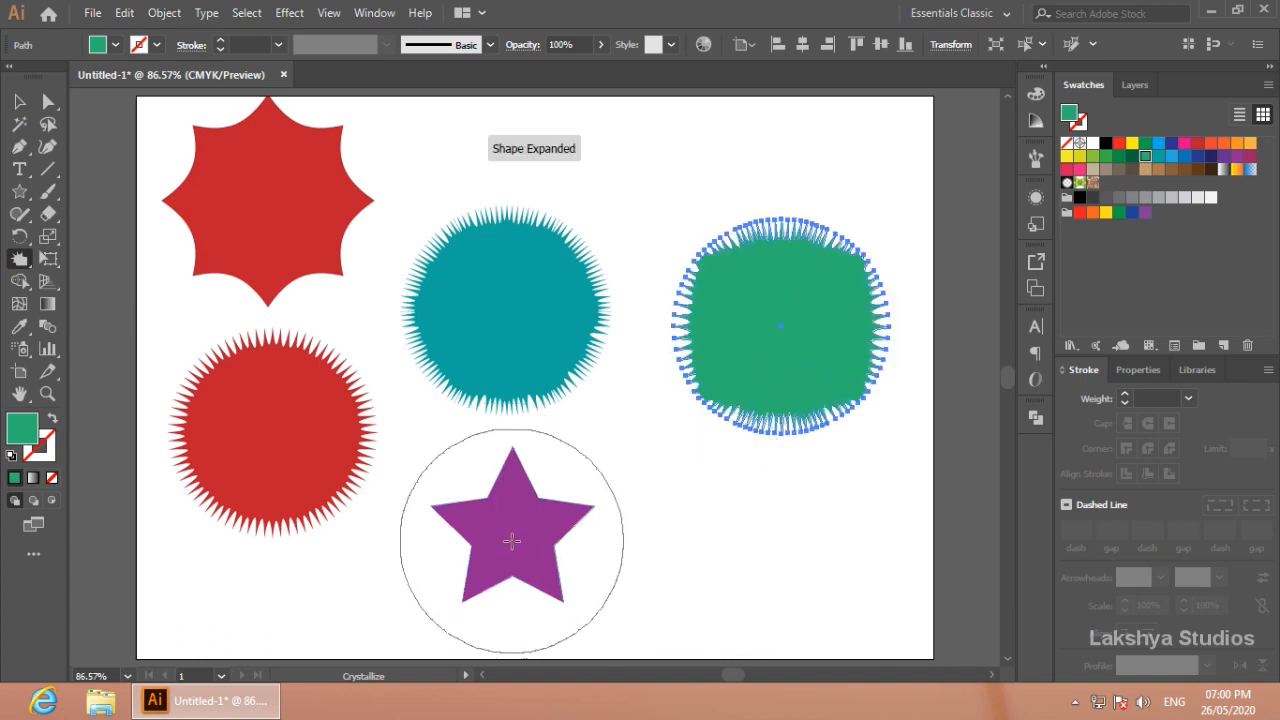
Select the purple star, crystallize it from its centre and deselect it.
{"action": "left_click", "coordinate": [20, 101]}
{"action": "left_click", "coordinate": [551, 543]}
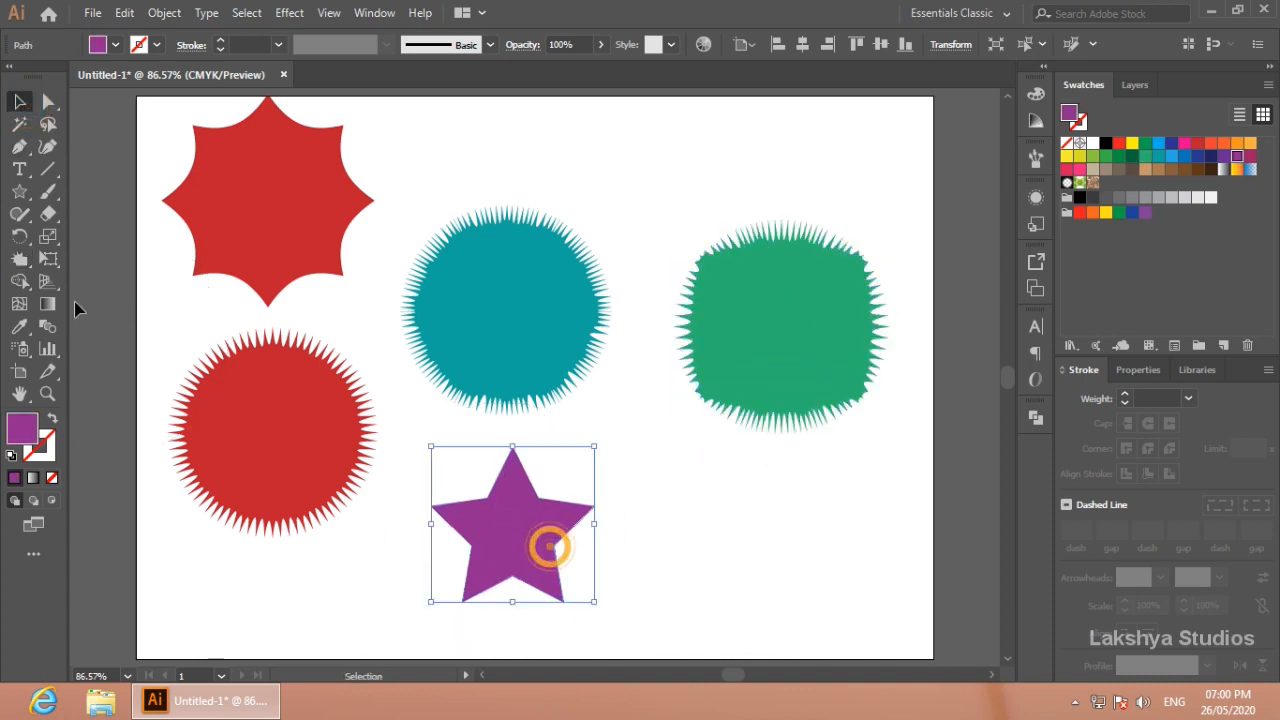
{"action": "left_click", "coordinate": [21, 259]}
{"action": "left_click_drag", "start_coordinate": [511, 532], "coordinate": [513, 533]}
{"action": "left_click", "coordinate": [18, 102]}
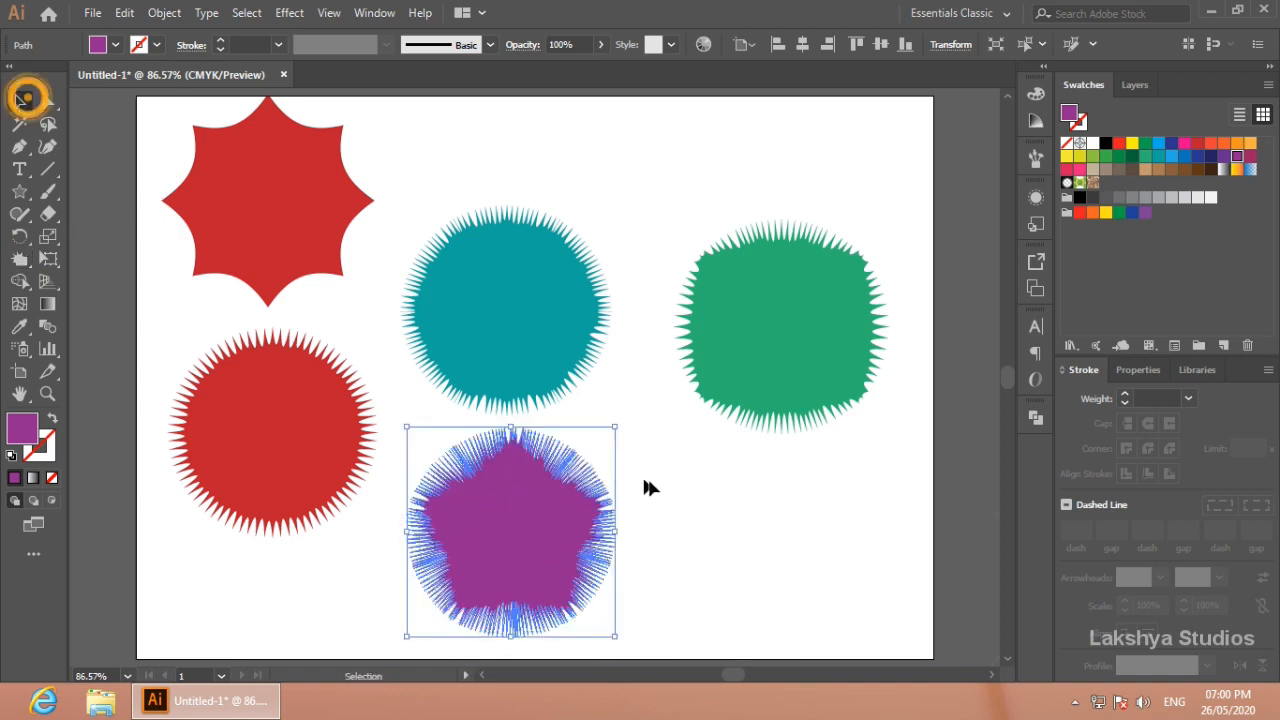
{"action": "left_click", "coordinate": [649, 482]}
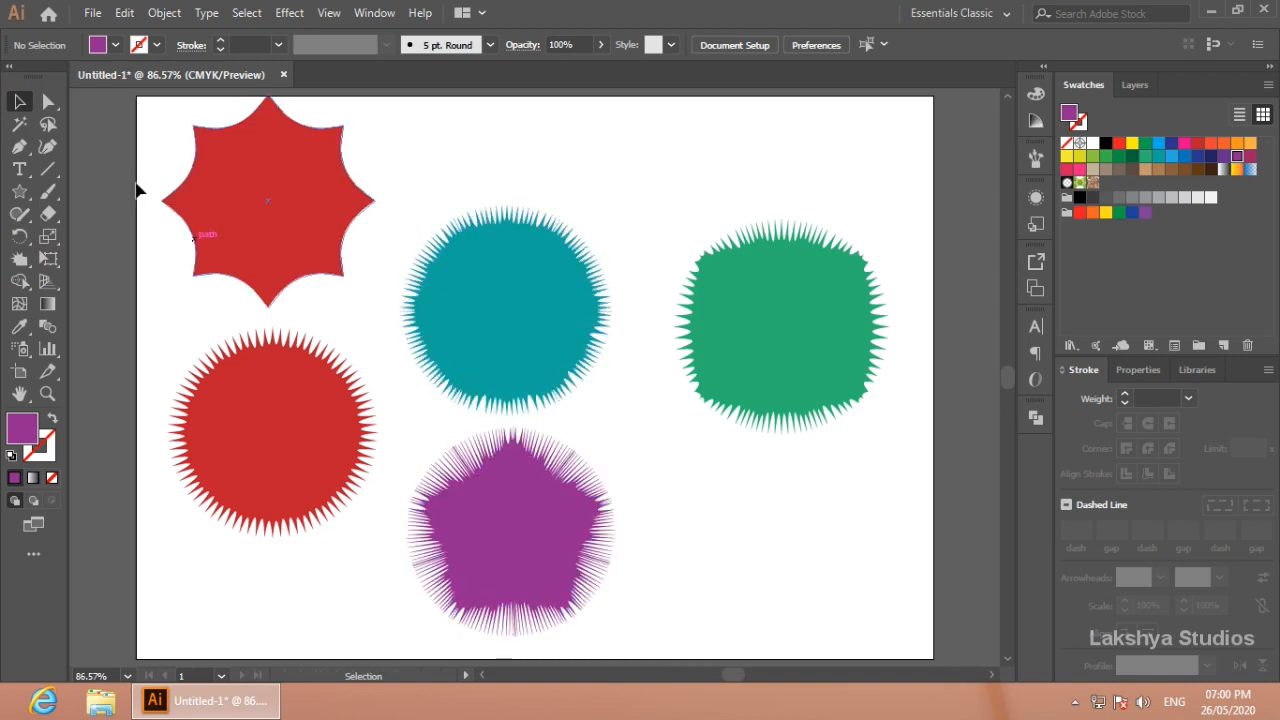
Nudge the scalloped red shape, then delete the crystallized star, hexagon, rectangle and lower circle.
{"action": "left_click", "coordinate": [21, 101]}
{"action": "mouse_move", "coordinate": [323, 194]}
{"action": "left_mouse_down"}
{"action": "mouse_move", "coordinate": [323, 212]}
{"action": "mouse_move", "coordinate": [326, 201]}
{"action": "left_mouse_up"}
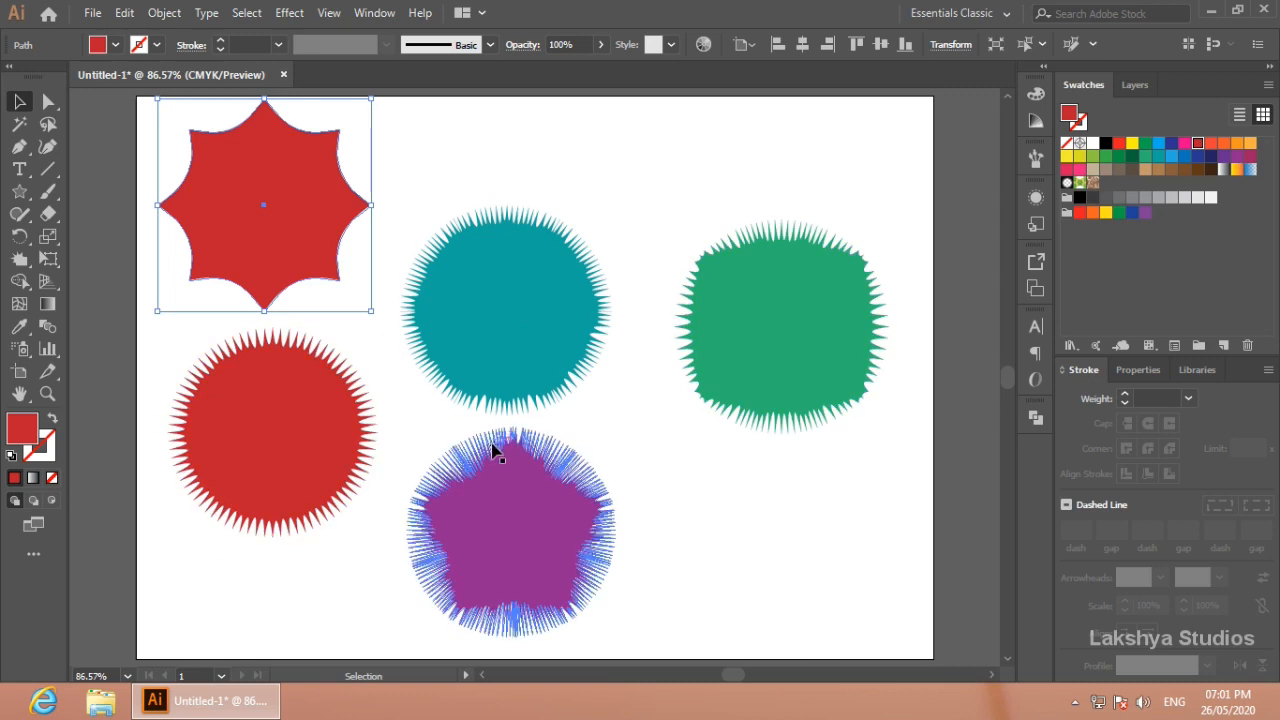
{"action": "left_click", "coordinate": [545, 528]}
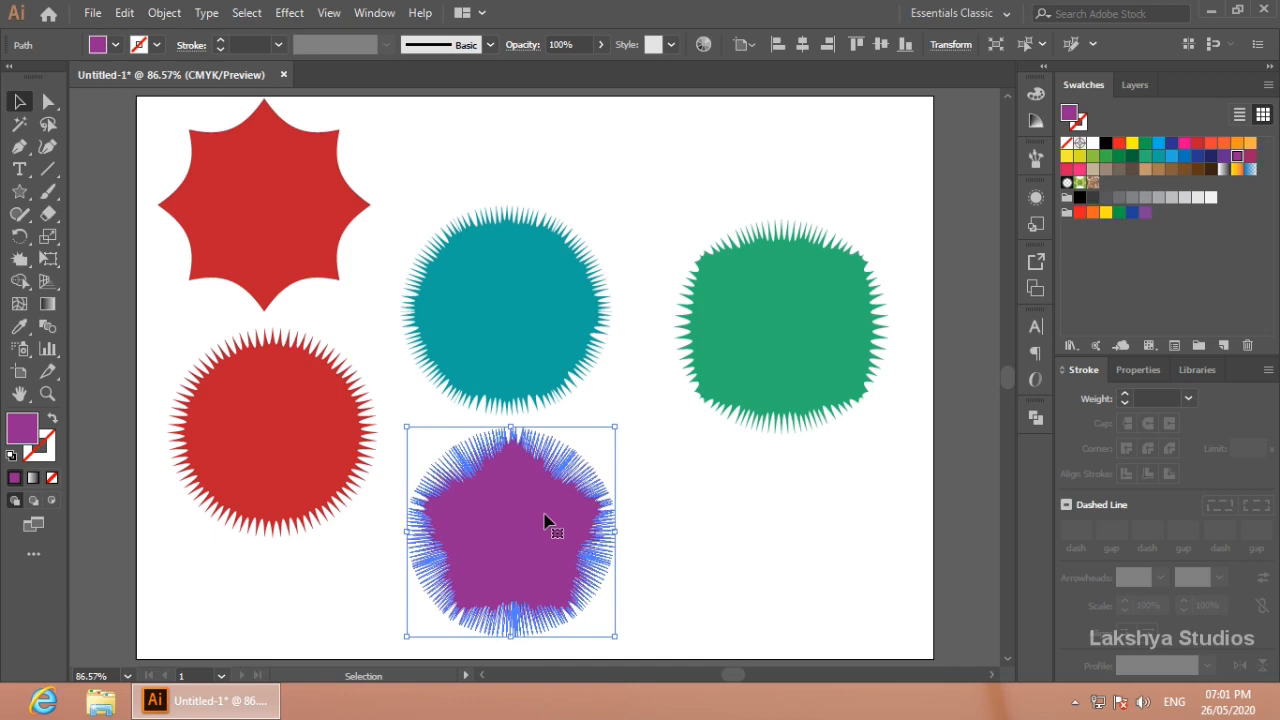
{"action": "key", "text": "Delete"}
{"action": "left_click_drag", "start_coordinate": [543, 374], "coordinate": [770, 395]}
{"action": "key", "text": "Delete"}
{"action": "left_click", "coordinate": [316, 430]}
{"action": "key", "text": "Delete"}
{"action": "left_click_drag", "start_coordinate": [318, 246], "coordinate": [322, 291]}
Undo the deletions and the earlier distortions, back to two plain red circles, the hexagon, the rectangle and the star.
{"action": "key", "text": "ctrl+z"}
{"action": "key", "text": "ctrl+z"}
{"action": "key", "text": "ctrl+z"}
{"action": "key", "text": "ctrl+z"}
{"action": "key", "text": "ctrl+z"}
{"action": "key", "text": "ctrl+z"}
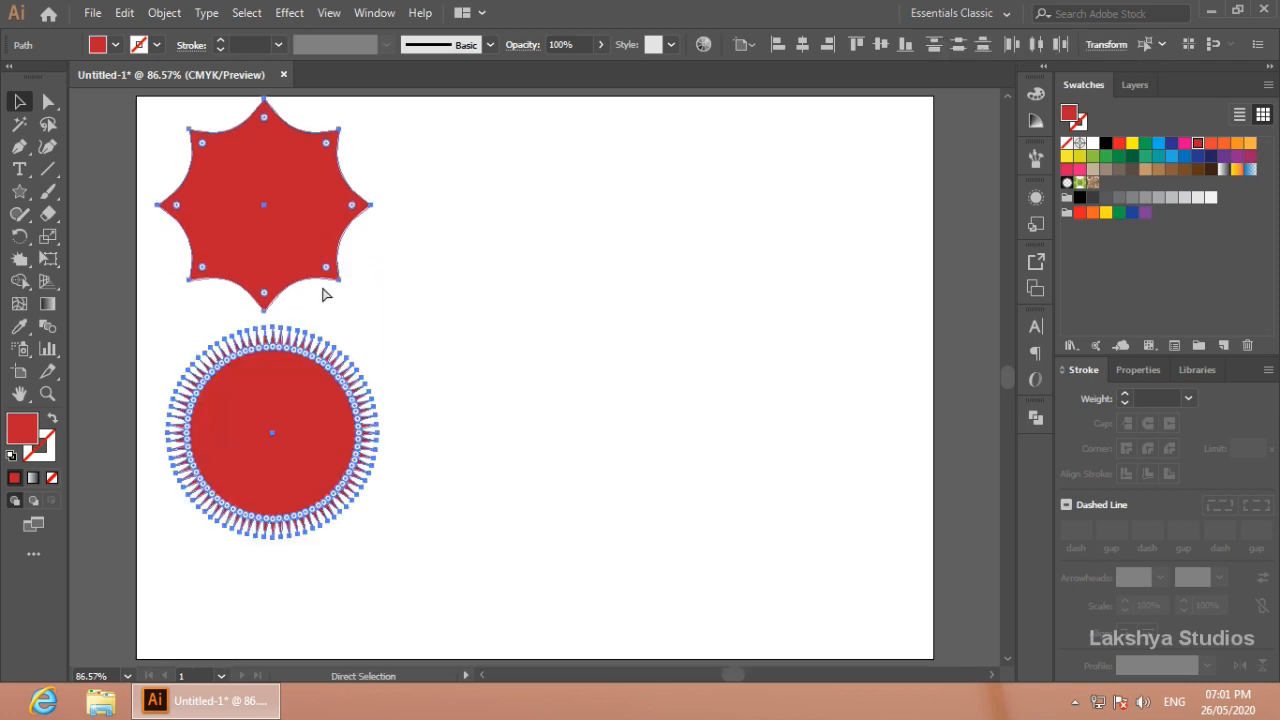
{"action": "key", "text": "ctrl+z"}
{"action": "key", "text": "ctrl+z"}
{"action": "key", "text": "ctrl+z"}
{"action": "key", "text": "ctrl+z"}
{"action": "key", "text": "ctrl+z"}
{"action": "key", "text": "ctrl+z"}
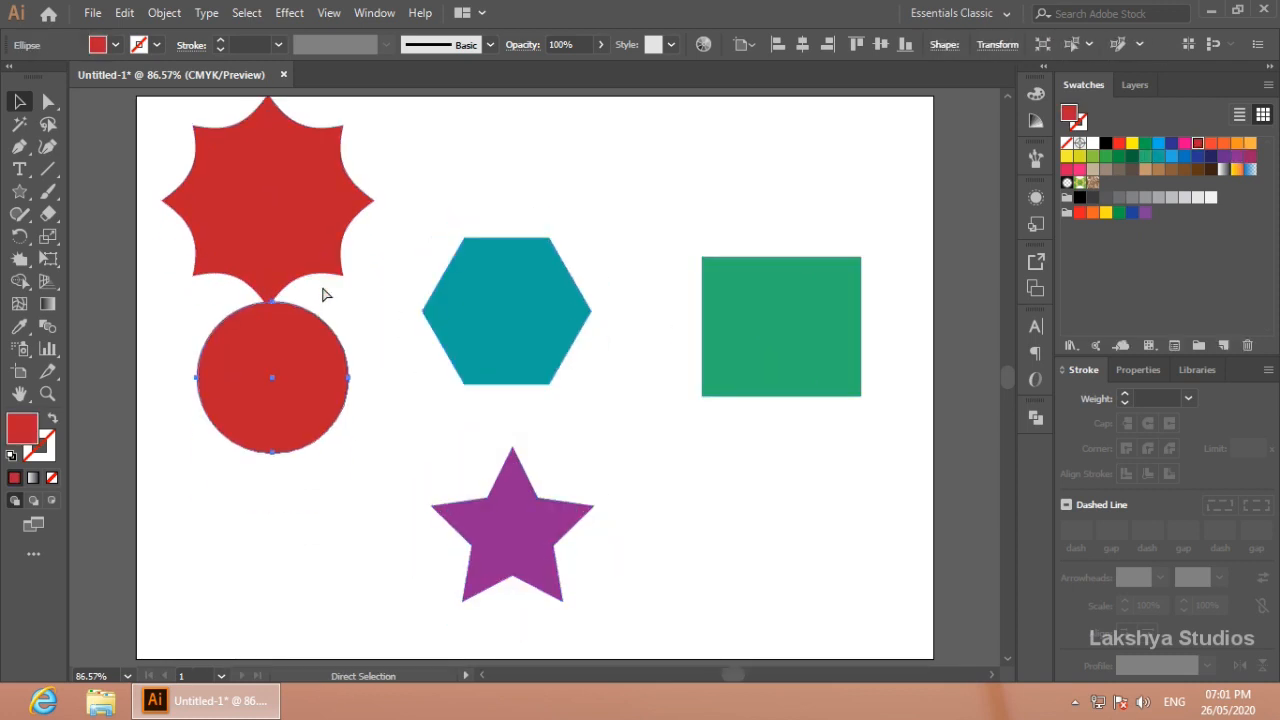
{"action": "key", "text": "v"}
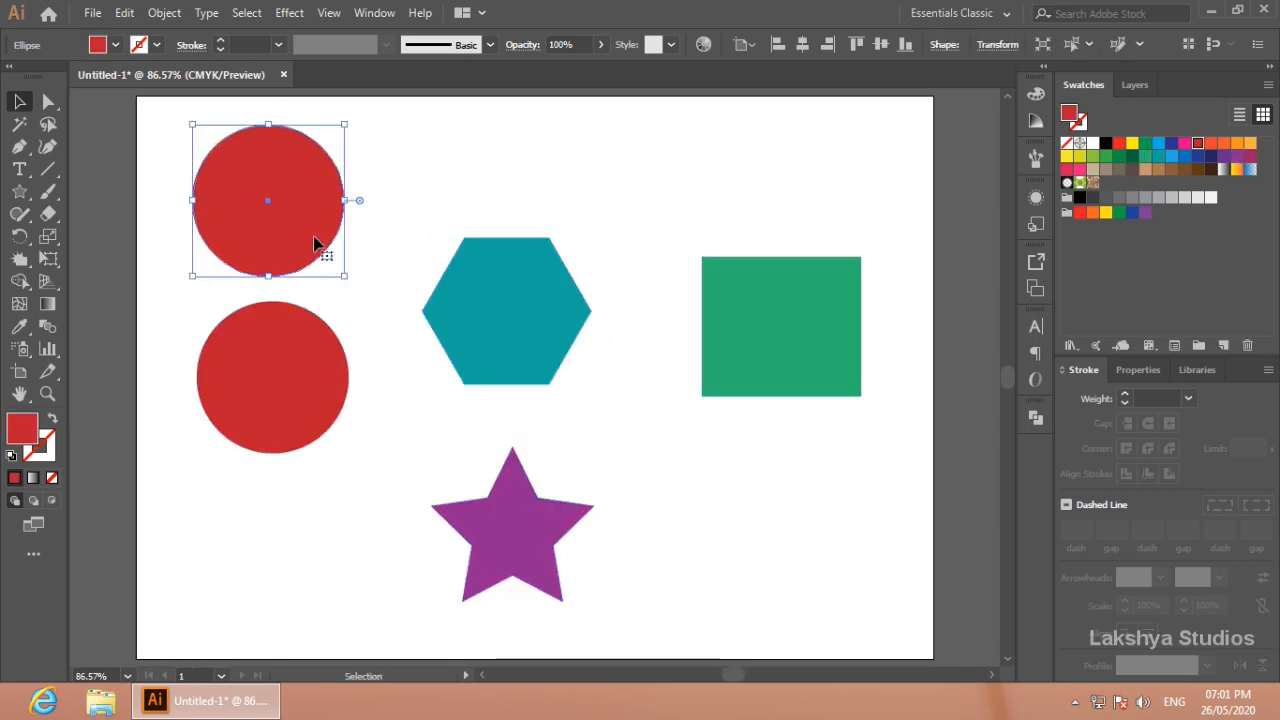
Switch to the Wrinkle tool and set its complexity to 1 and detail to 1.
{"action": "left_click", "coordinate": [18, 264]}
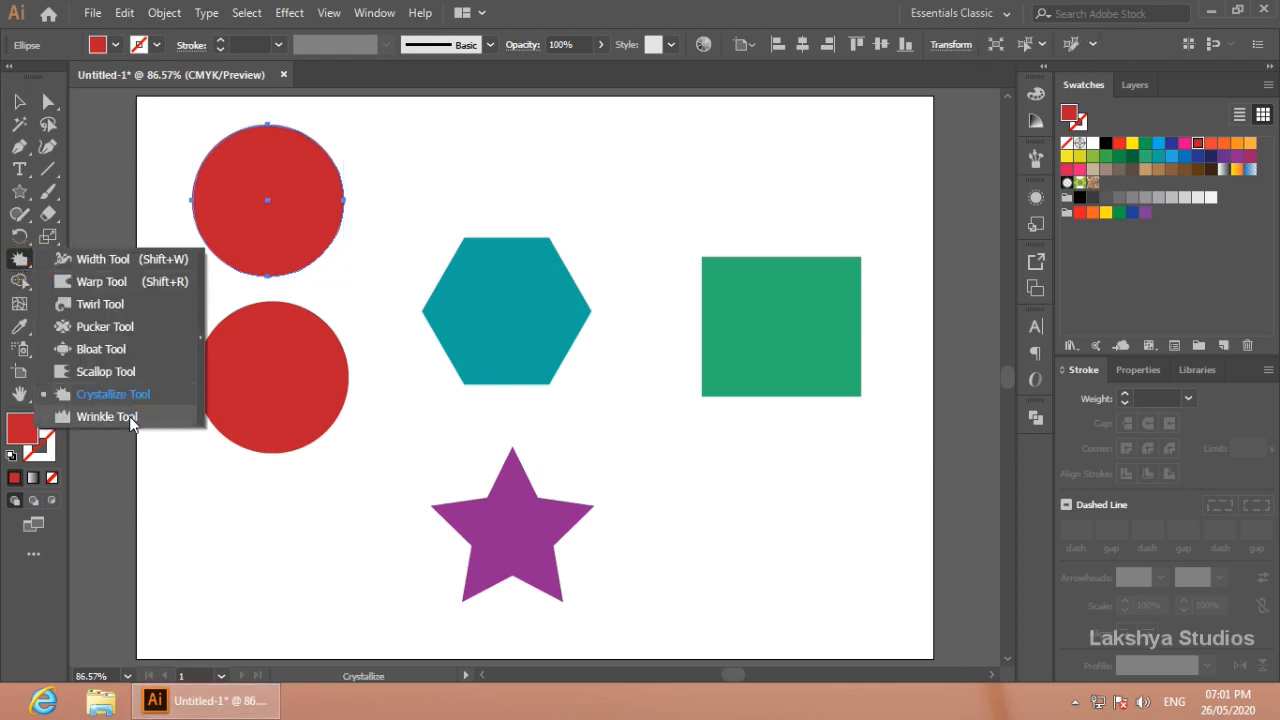
{"action": "left_click", "coordinate": [110, 417]}
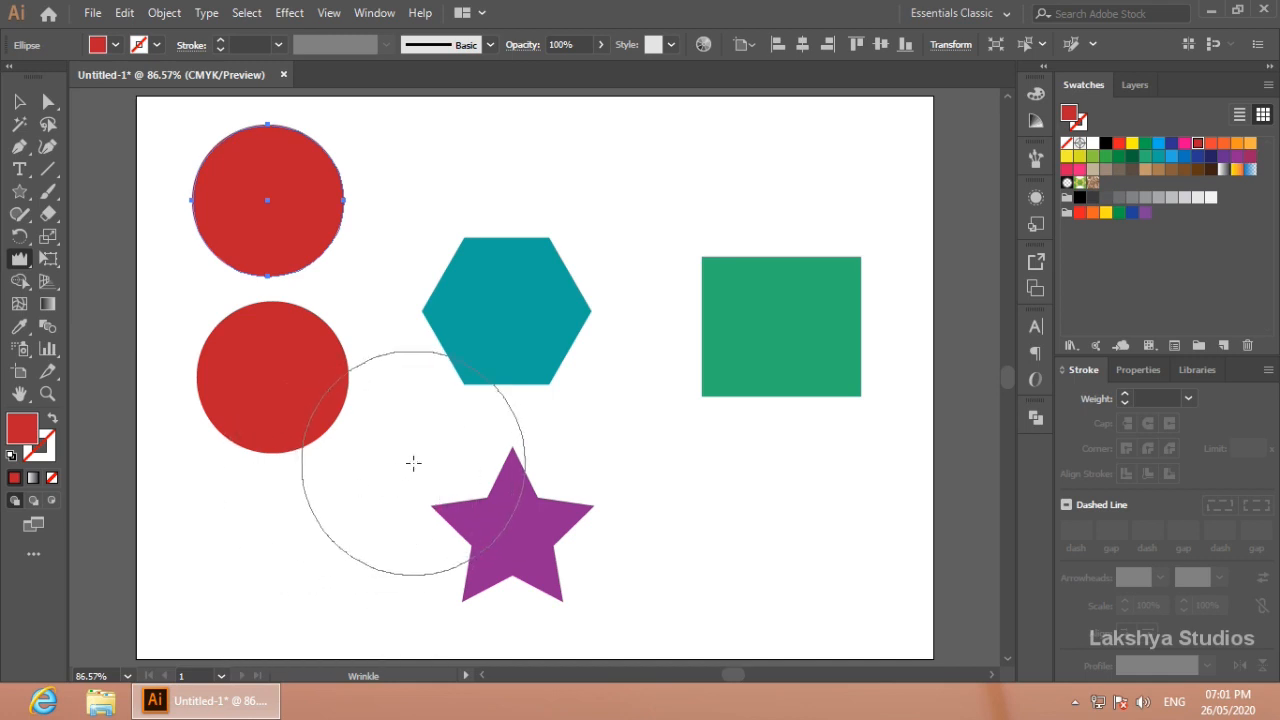
{"action": "mouse_move", "coordinate": [750, 538]}
{"action": "left_mouse_down"}
{"action": "mouse_move", "coordinate": [668, 511]}
{"action": "mouse_move", "coordinate": [661, 586]}
{"action": "left_mouse_up"}
{"action": "double_click", "coordinate": [19, 262]}
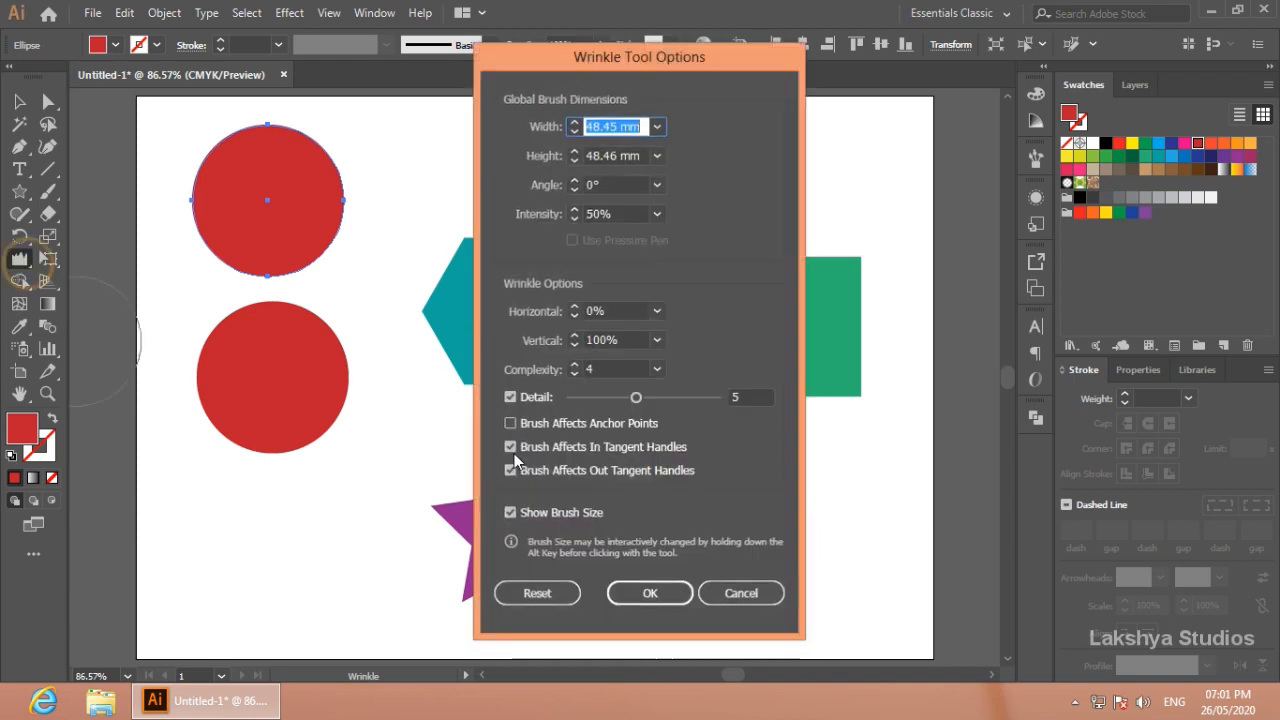
{"action": "double_click", "coordinate": [612, 368]}
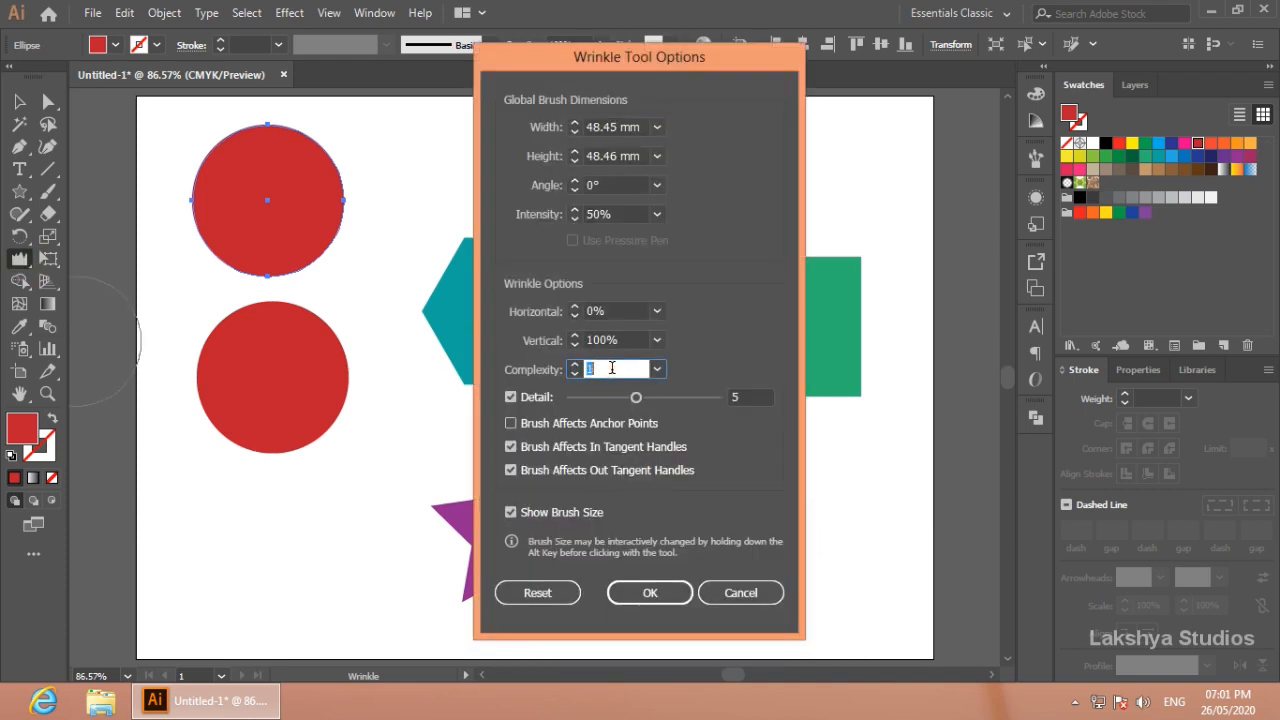
{"action": "double_click", "coordinate": [745, 398]}
{"action": "type", "text": "1"}
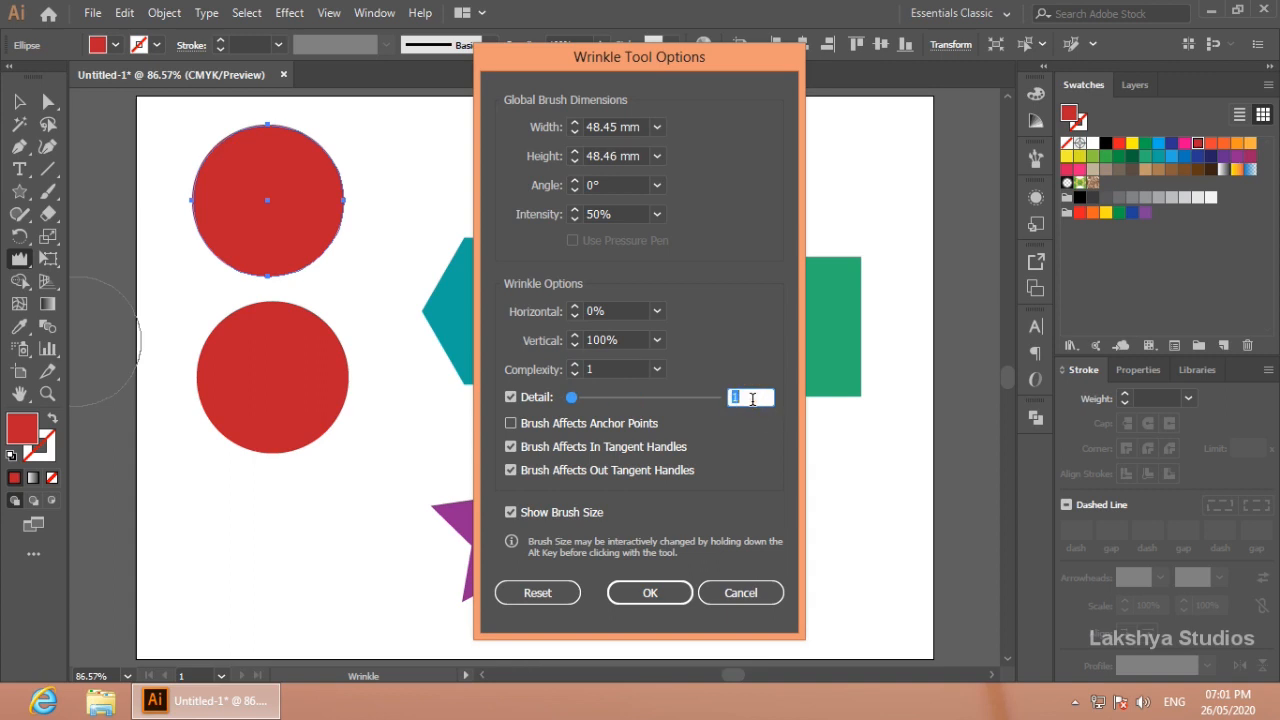
{"action": "left_click", "coordinate": [650, 593]}
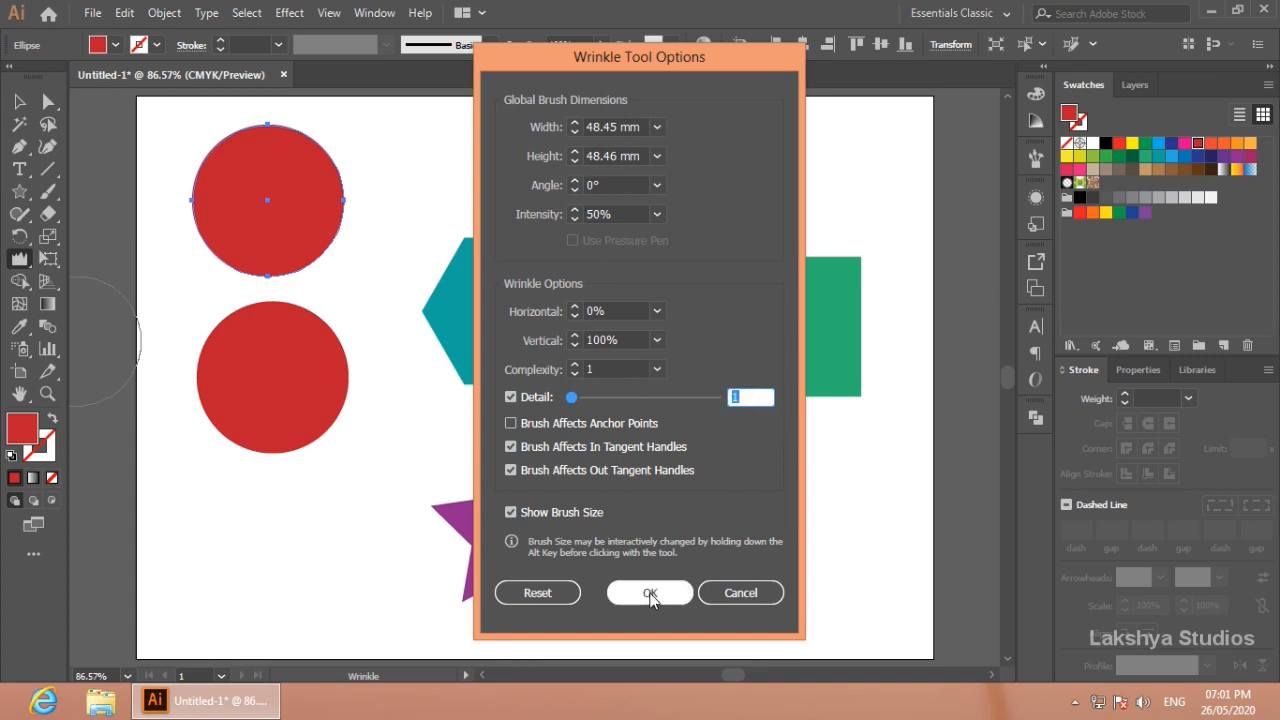
Try wrinkling the left and lower edges of the upper red circle with a smaller brush.
{"action": "left_click", "coordinate": [227, 401]}
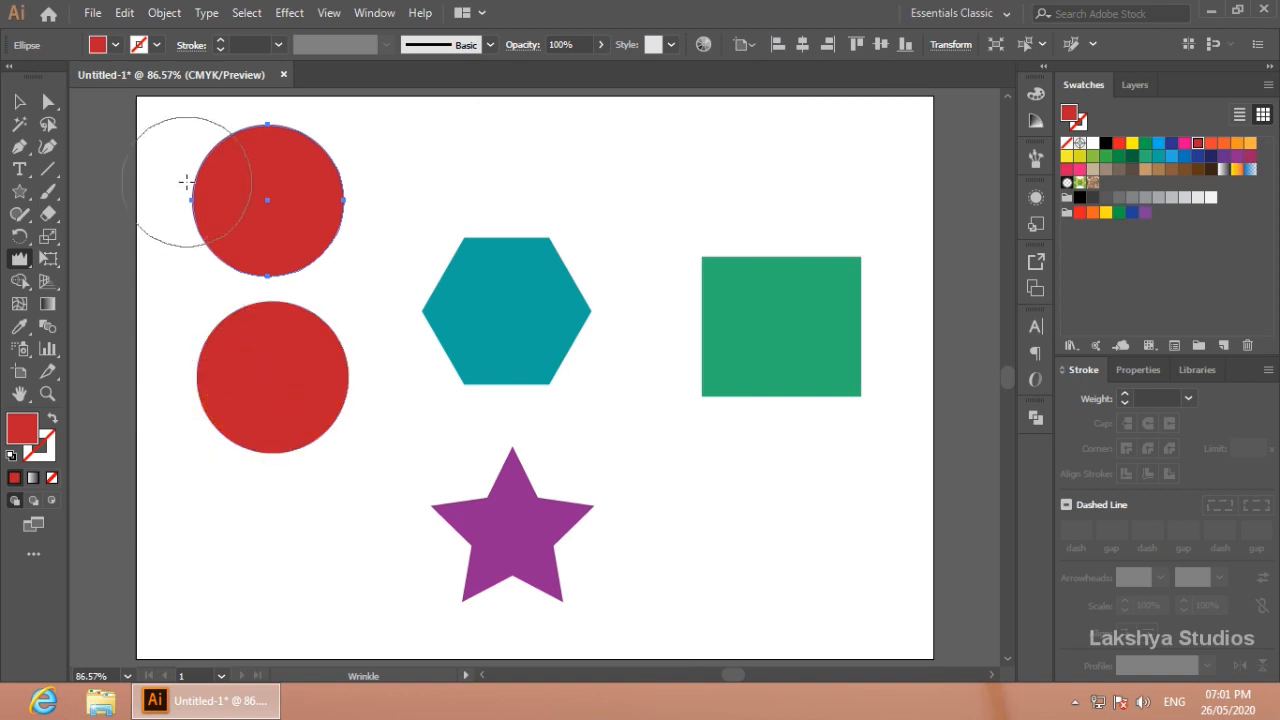
{"action": "mouse_move", "coordinate": [199, 184]}
{"action": "left_mouse_down"}
{"action": "mouse_move", "coordinate": [209, 240]}
{"action": "mouse_move", "coordinate": [192, 245]}
{"action": "mouse_move", "coordinate": [224, 163]}
{"action": "mouse_move", "coordinate": [244, 147]}
{"action": "mouse_move", "coordinate": [284, 149]}
{"action": "mouse_move", "coordinate": [329, 188]}
{"action": "mouse_move", "coordinate": [316, 218]}
{"action": "mouse_move", "coordinate": [325, 233]}
{"action": "mouse_move", "coordinate": [300, 280]}
{"action": "left_mouse_up"}
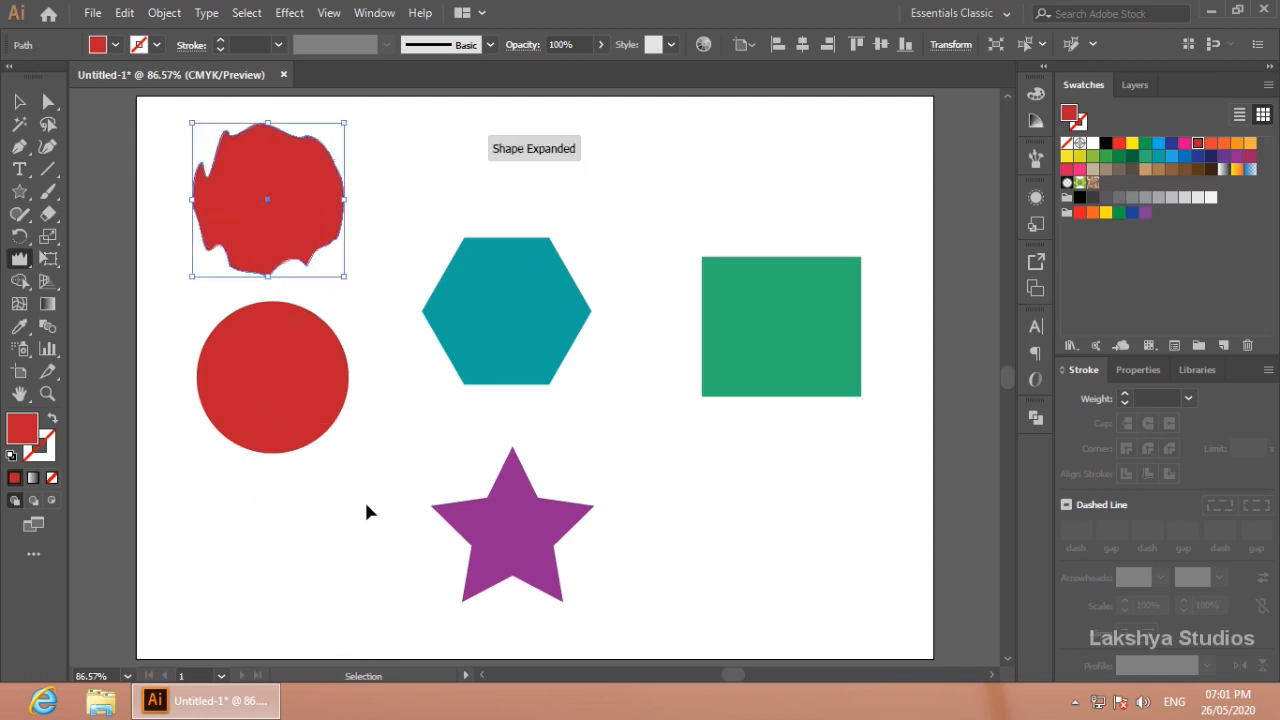
{"action": "key", "text": "ctrl+z"}
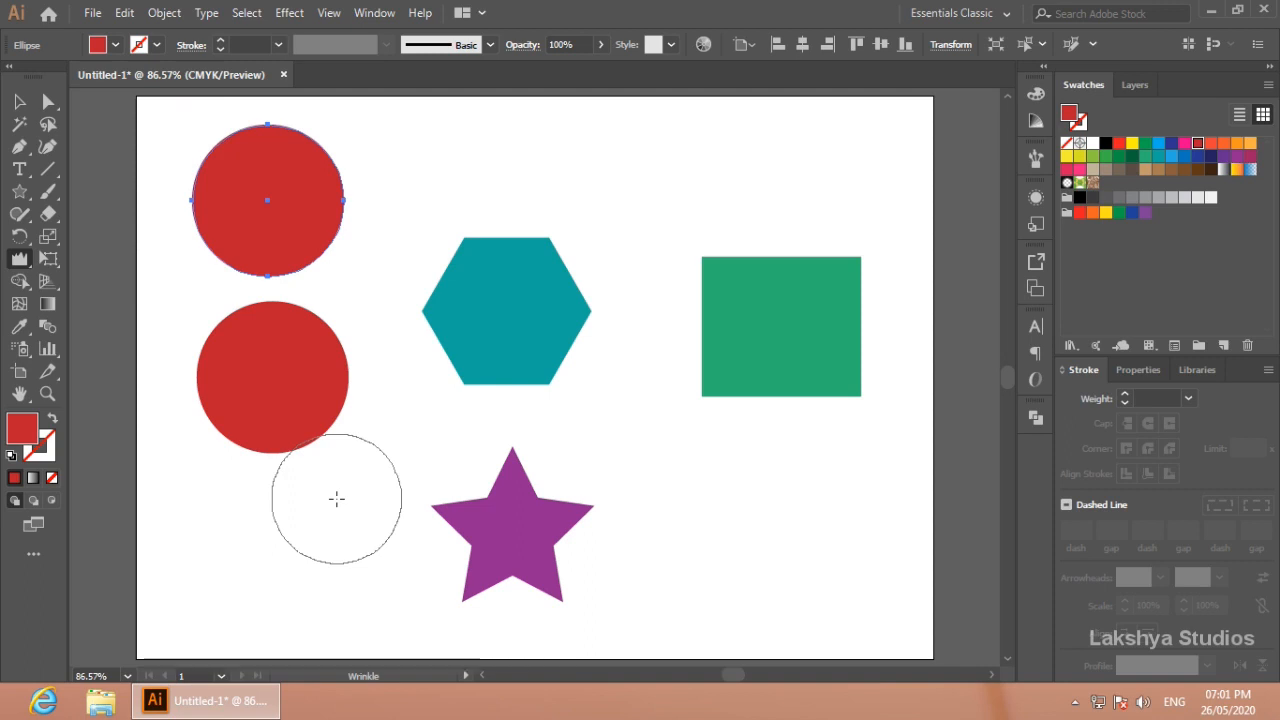
Space the two red circles apart, moving the upper one up and to the right and the lower one down.
{"action": "left_click", "coordinate": [19, 101]}
{"action": "left_click_drag", "start_coordinate": [271, 170], "coordinate": [292, 162]}
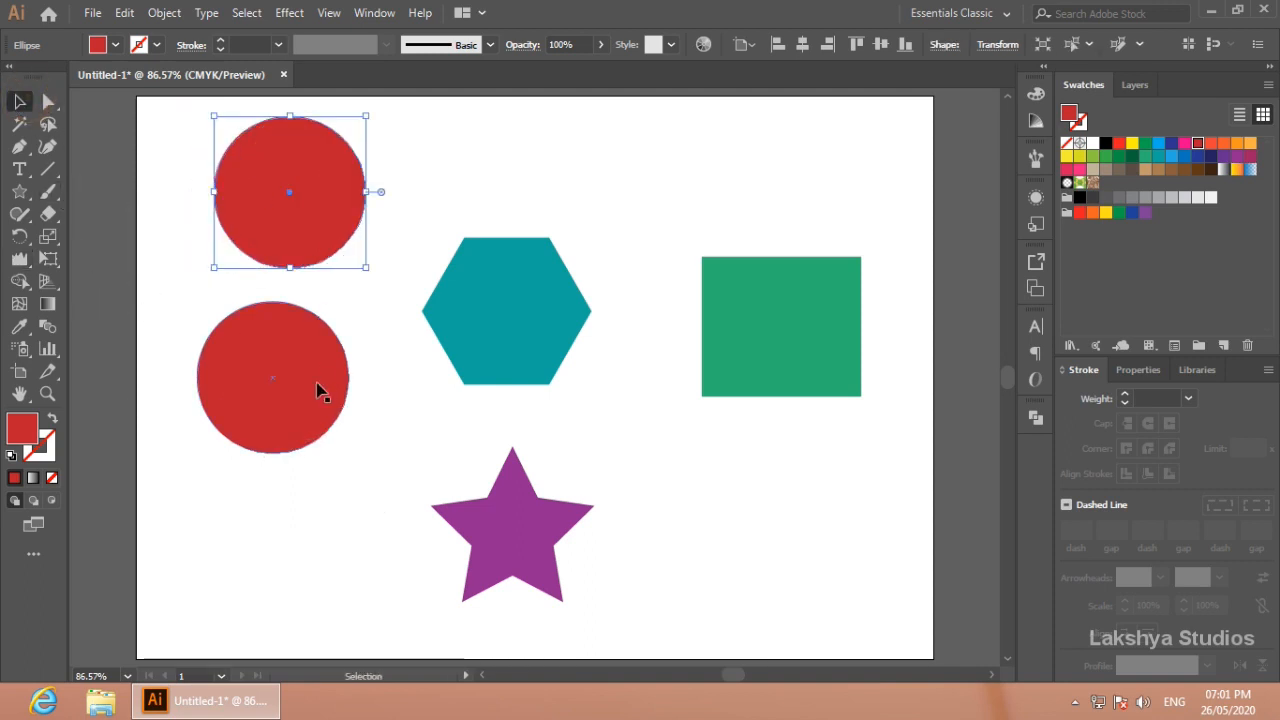
{"action": "left_click", "coordinate": [314, 406]}
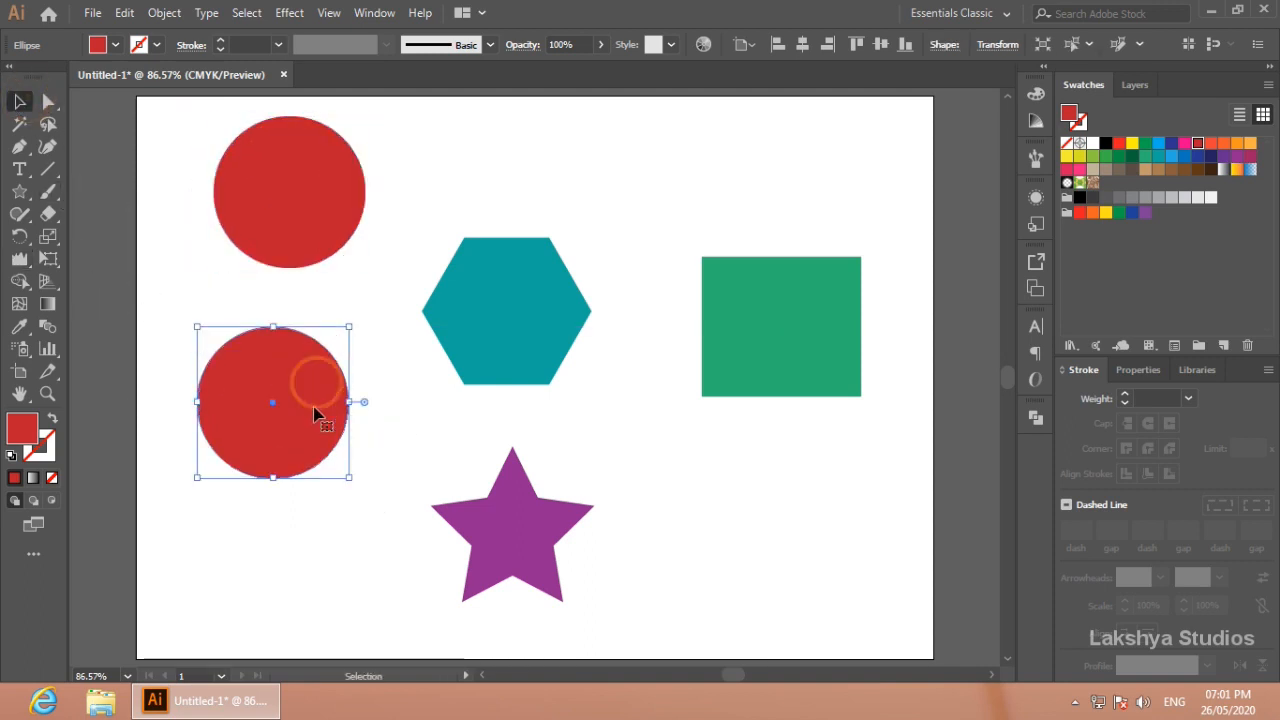
Set the Wrinkle tool's complexity to 4 and detail to 5.
{"action": "double_click", "coordinate": [19, 258]}
{"action": "left_click", "coordinate": [594, 368]}
{"action": "key", "text": "Up"}
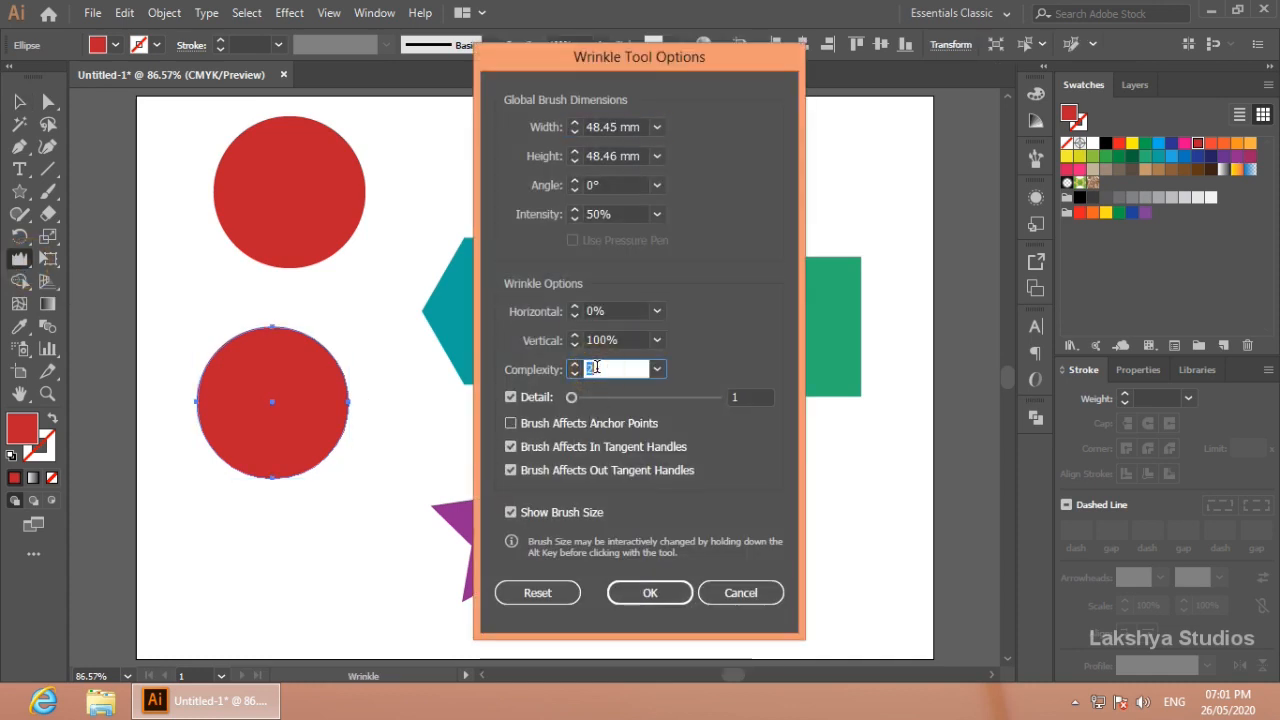
{"action": "left_click", "coordinate": [749, 397]}
{"action": "key", "text": "Up"}
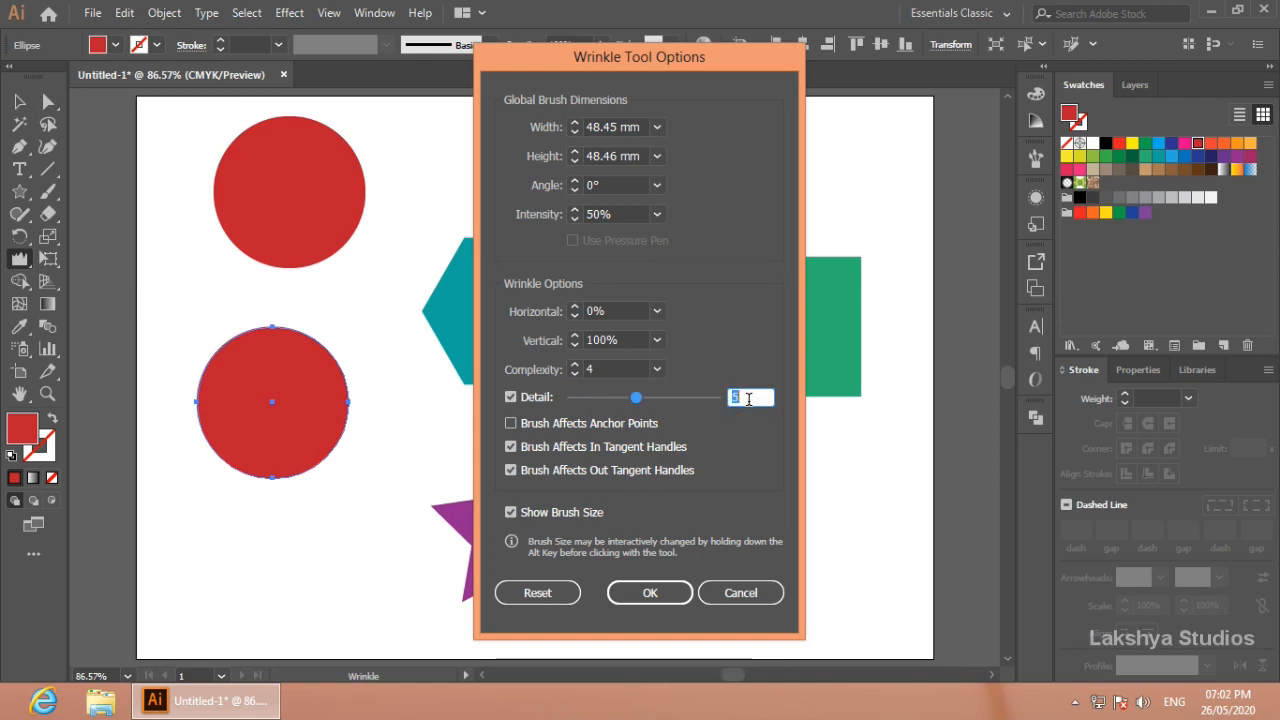
{"action": "left_click", "coordinate": [650, 593]}
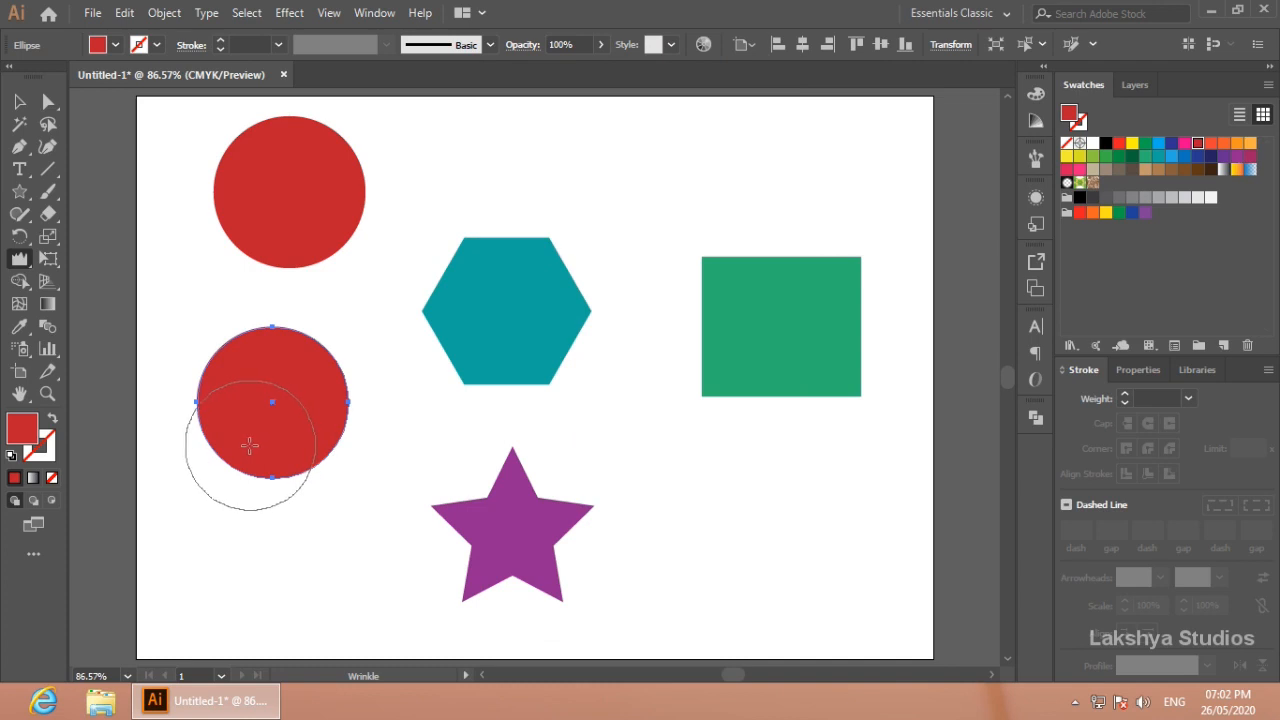
Enlarge the brush slightly, wrinkle the lower edge of the lower red circle and deselect it.
{"action": "left_click_drag", "start_coordinate": [217, 514], "coordinate": [232, 521]}
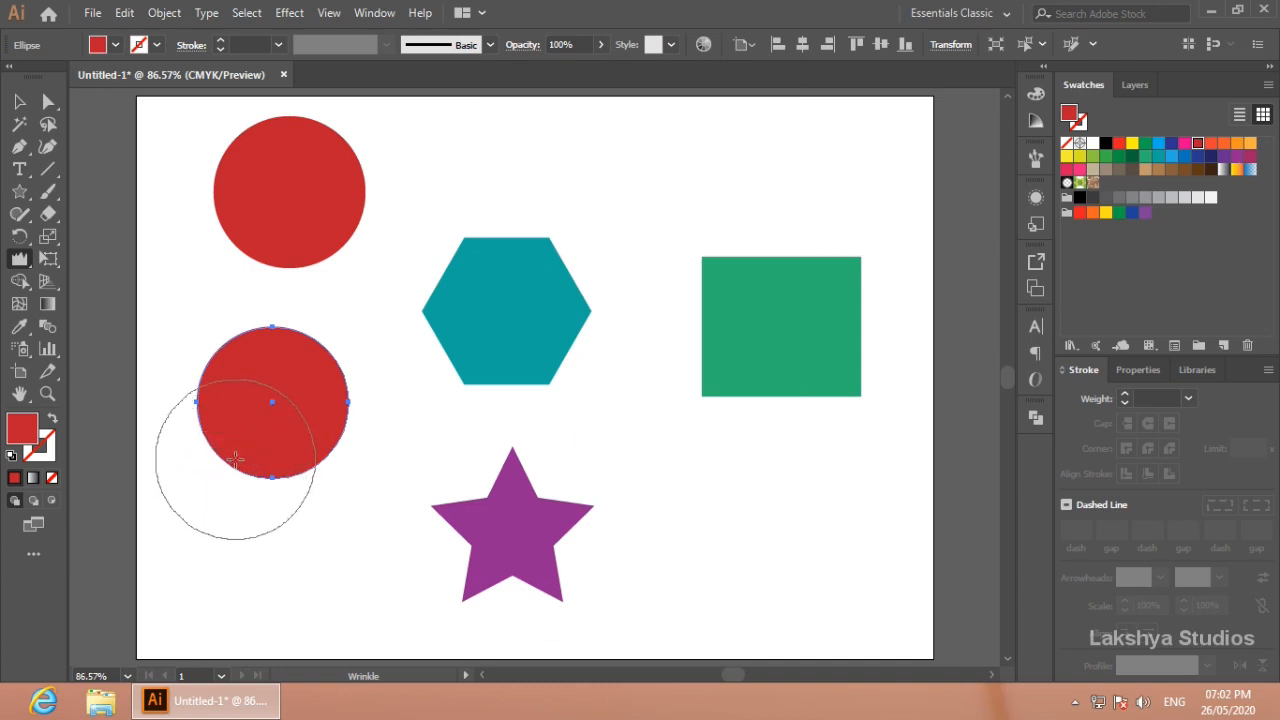
{"action": "left_click_drag", "start_coordinate": [235, 456], "coordinate": [321, 443]}
{"action": "left_click", "coordinate": [20, 102]}
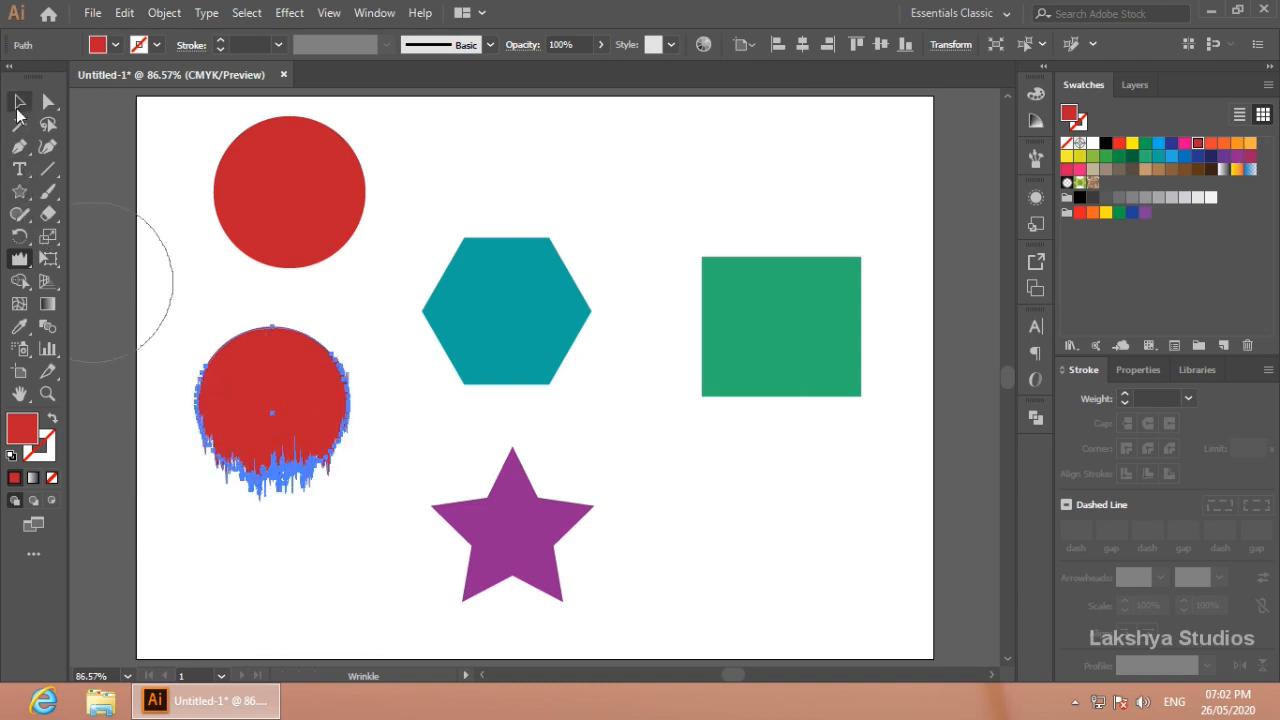
{"action": "left_click", "coordinate": [162, 243]}
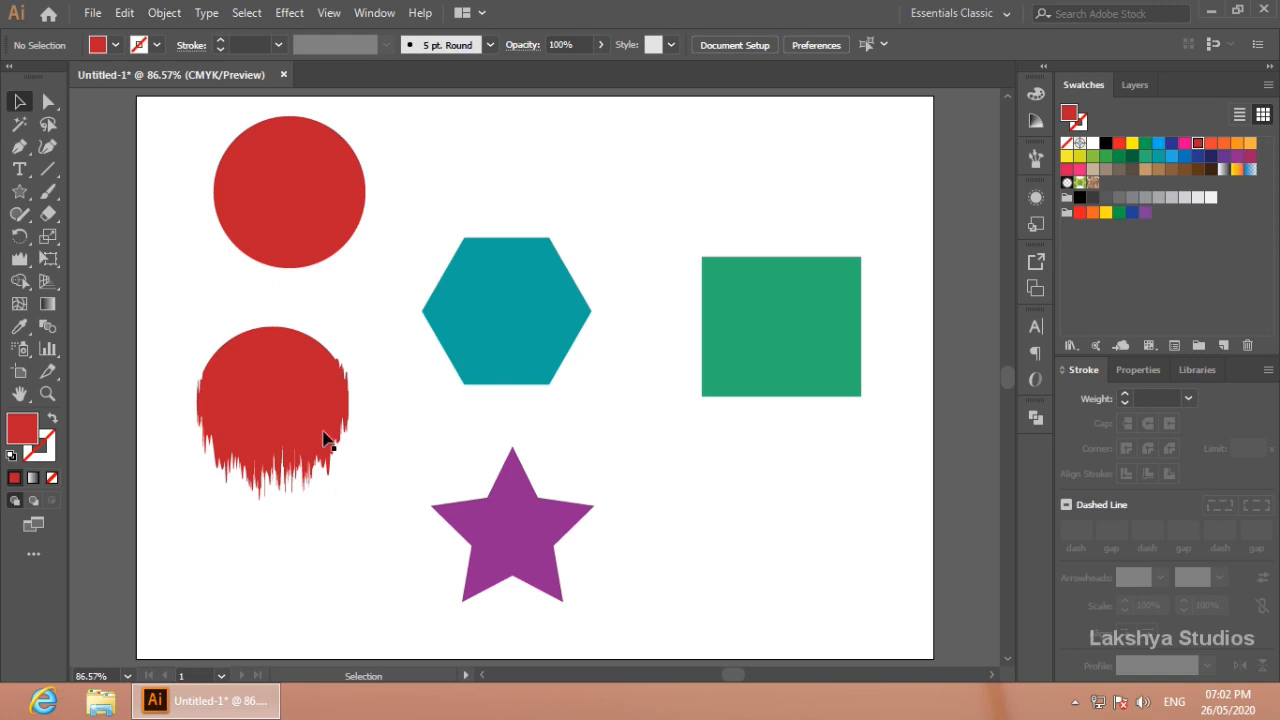
{"action": "left_click", "coordinate": [291, 409]}
{"action": "left_click", "coordinate": [356, 484]}
{"action": "left_click", "coordinate": [20, 258]}
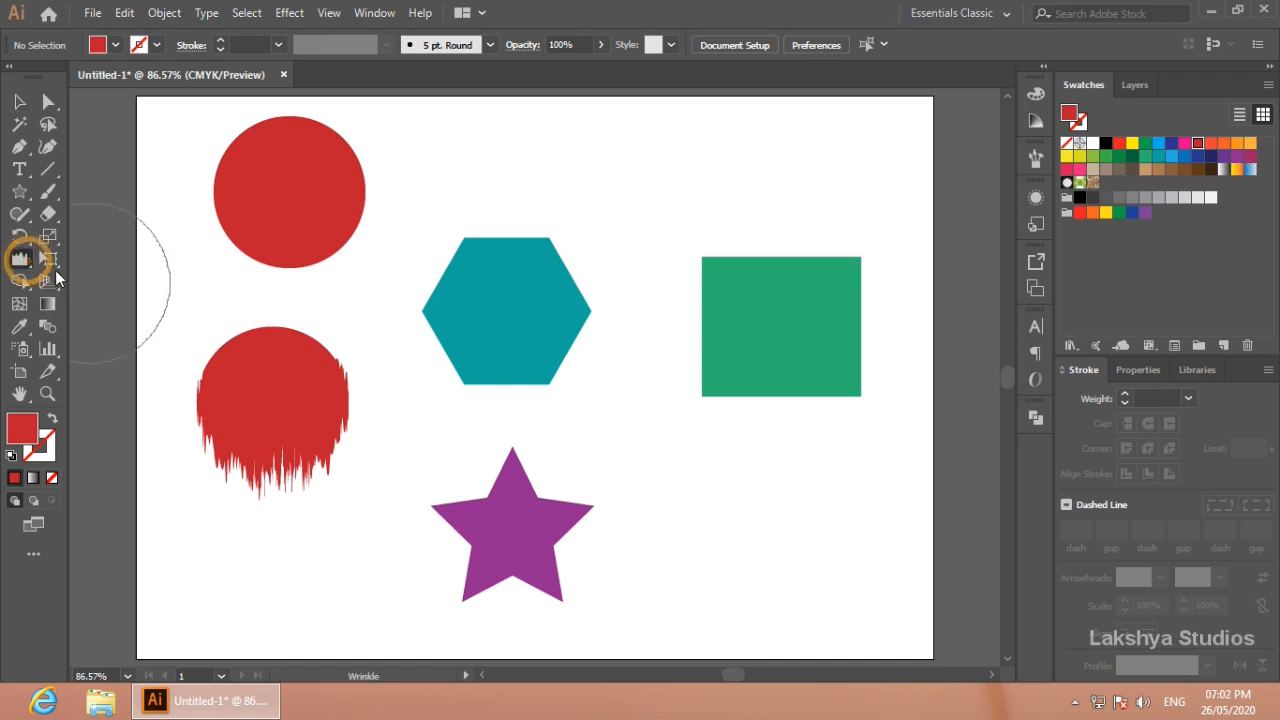
{"action": "left_click_drag", "start_coordinate": [20, 258], "coordinate": [115, 419]}
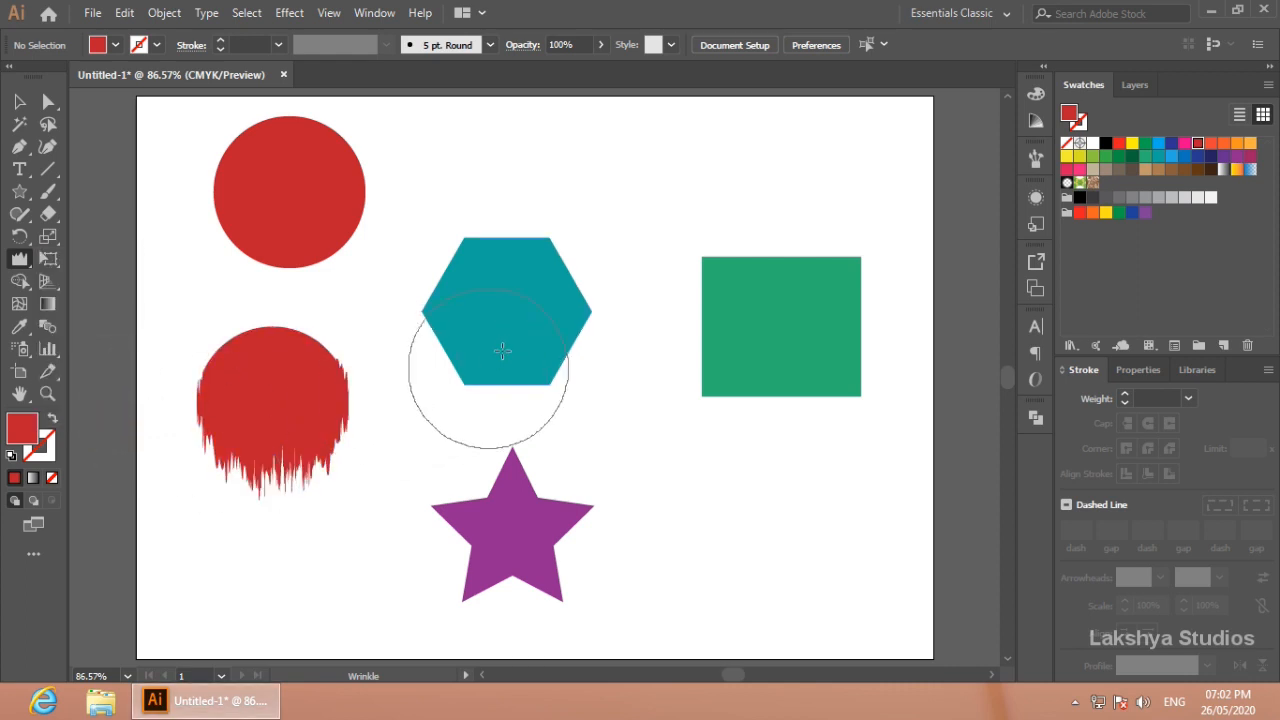
Select the teal hexagon, wrinkle along its lower edge and deselect it.
{"action": "left_click", "coordinate": [21, 102]}
{"action": "left_click", "coordinate": [272, 216]}
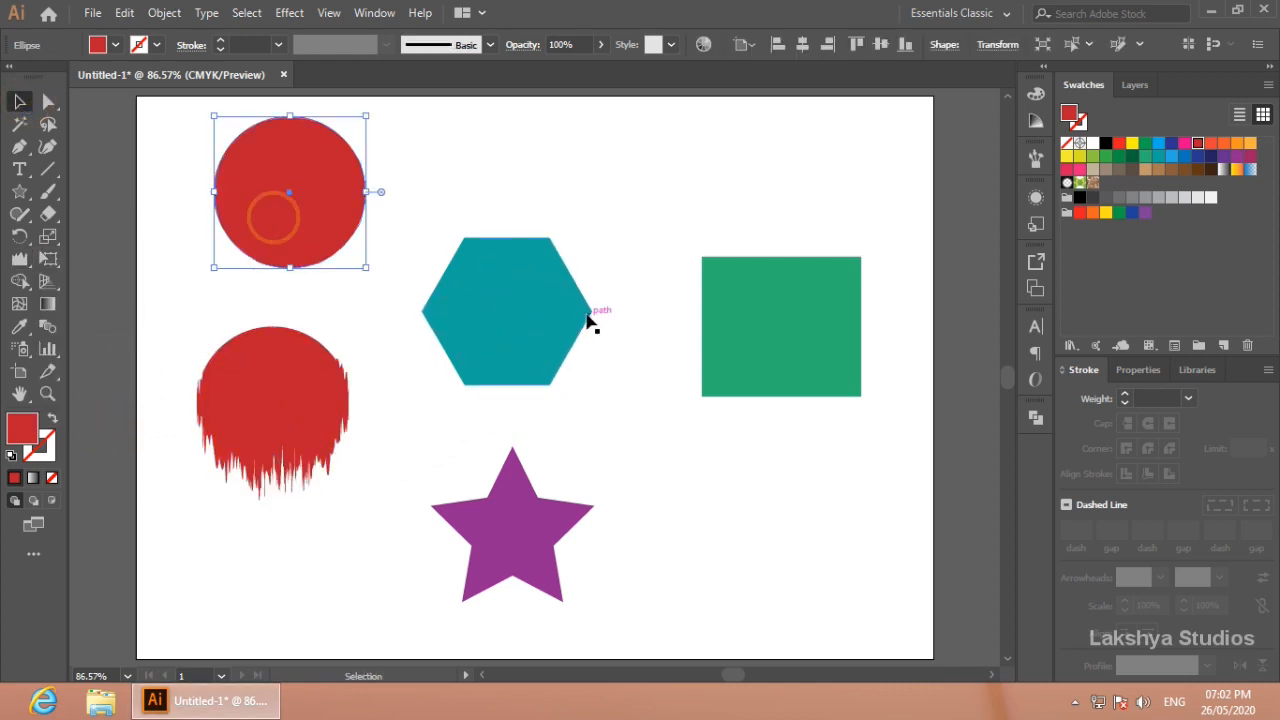
{"action": "left_click", "coordinate": [584, 312]}
{"action": "left_click", "coordinate": [20, 258]}
{"action": "mouse_move", "coordinate": [474, 371]}
{"action": "left_mouse_down"}
{"action": "mouse_move", "coordinate": [571, 363]}
{"action": "mouse_move", "coordinate": [543, 360]}
{"action": "left_mouse_up"}
{"action": "left_click", "coordinate": [22, 99]}
{"action": "left_click", "coordinate": [603, 194]}
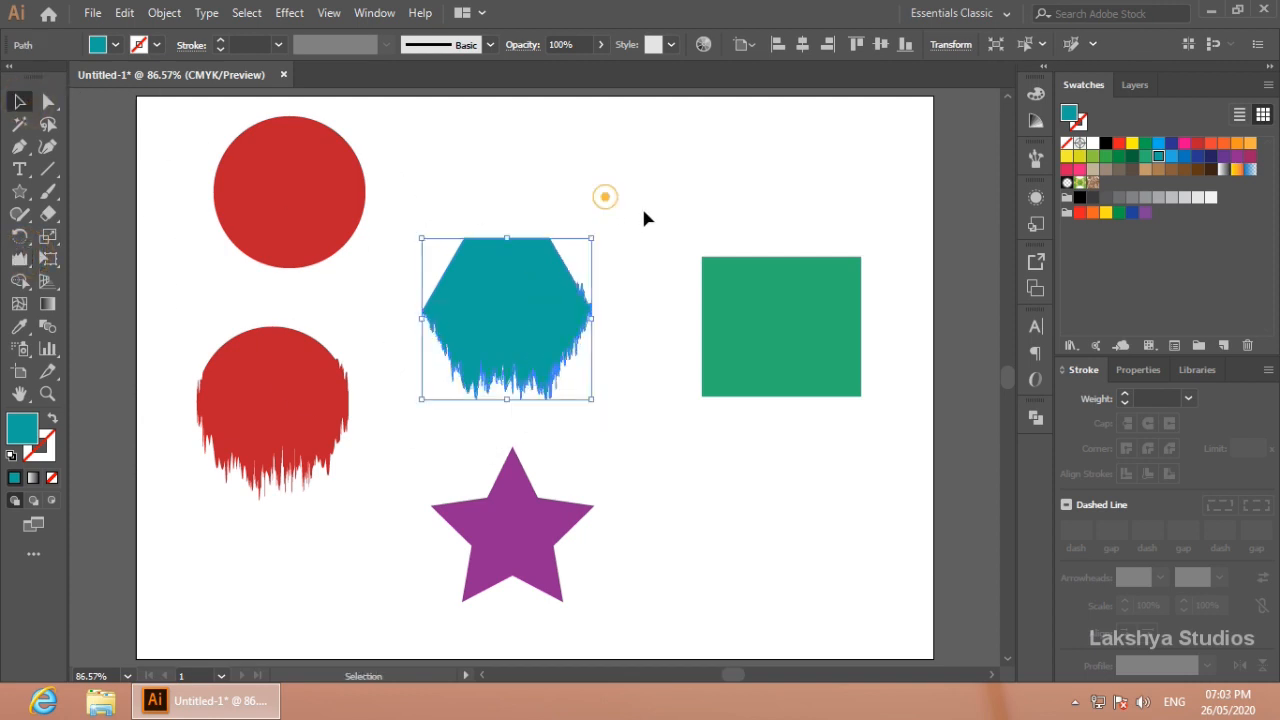
Move the green rectangle slightly up and wrinkle along its bottom edge.
{"action": "left_click_drag", "start_coordinate": [781, 368], "coordinate": [776, 349]}
{"action": "left_click", "coordinate": [795, 437]}
{"action": "left_click", "coordinate": [771, 349]}
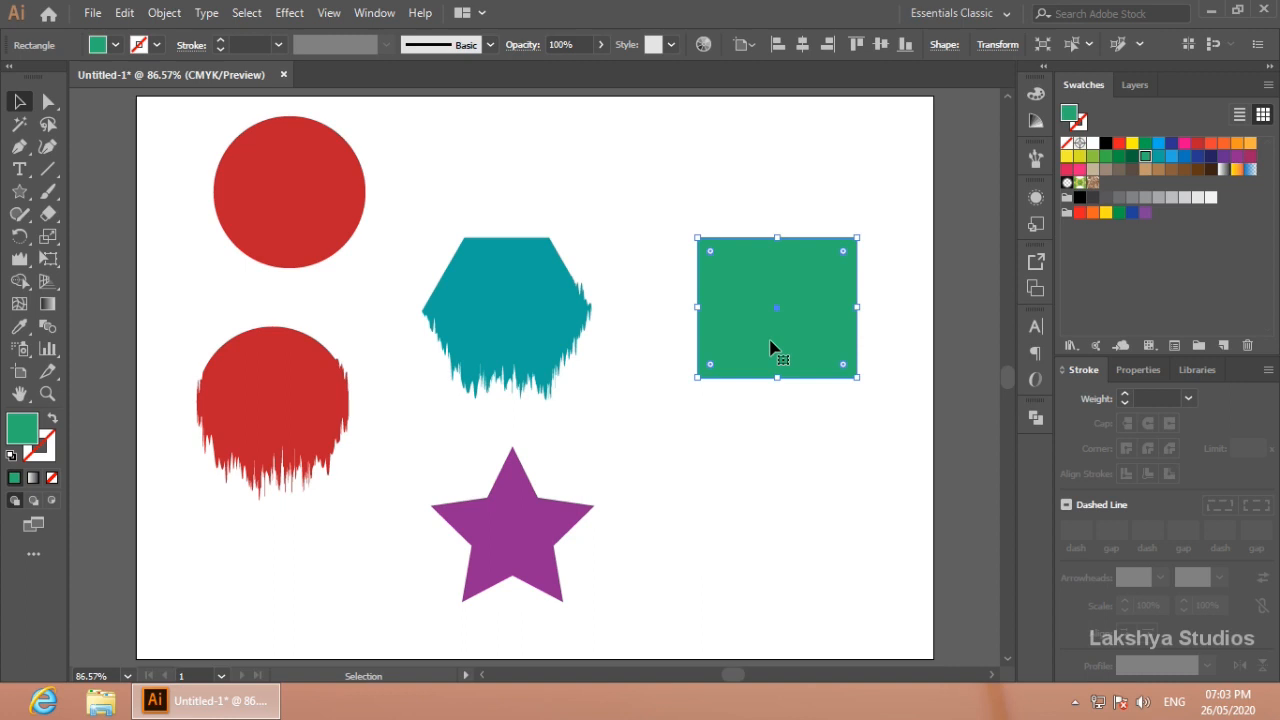
{"action": "left_click", "coordinate": [19, 258]}
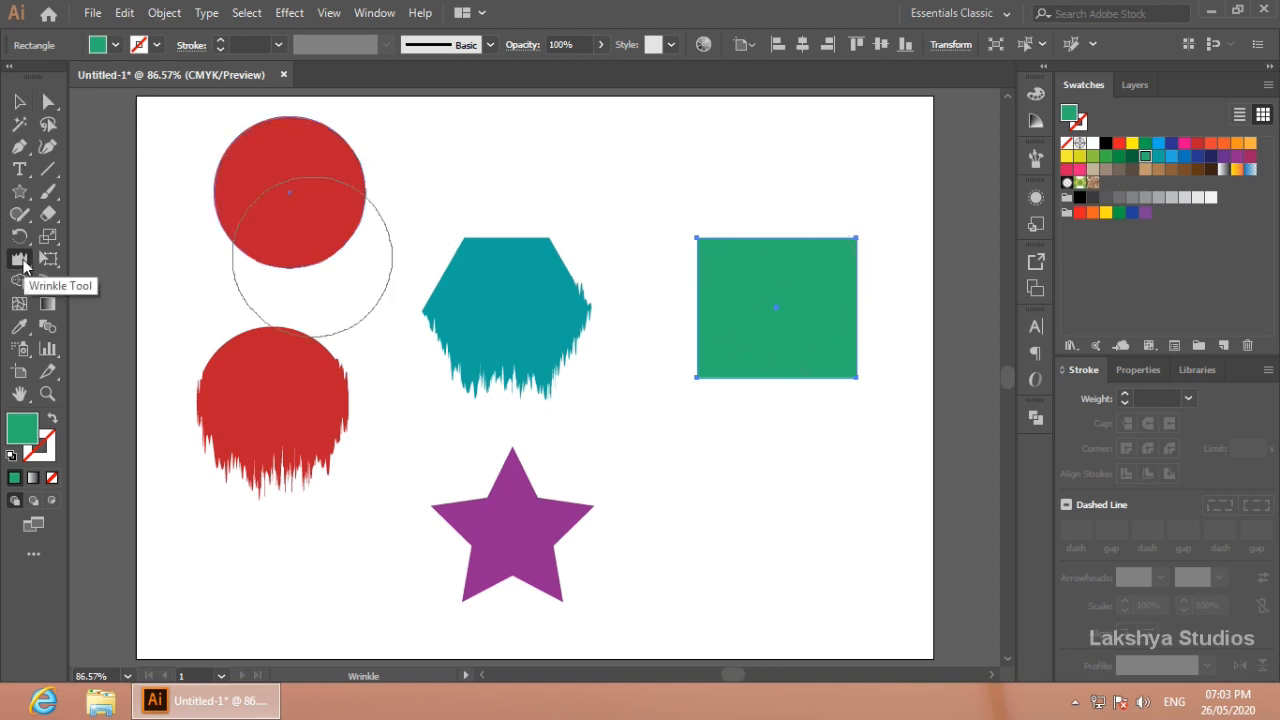
{"action": "left_click_drag", "start_coordinate": [714, 400], "coordinate": [716, 371]}
{"action": "mouse_move", "coordinate": [713, 365]}
{"action": "left_mouse_down"}
{"action": "mouse_move", "coordinate": [700, 328]}
{"action": "mouse_move", "coordinate": [846, 360]}
{"action": "left_mouse_up"}
{"action": "left_click", "coordinate": [20, 101]}
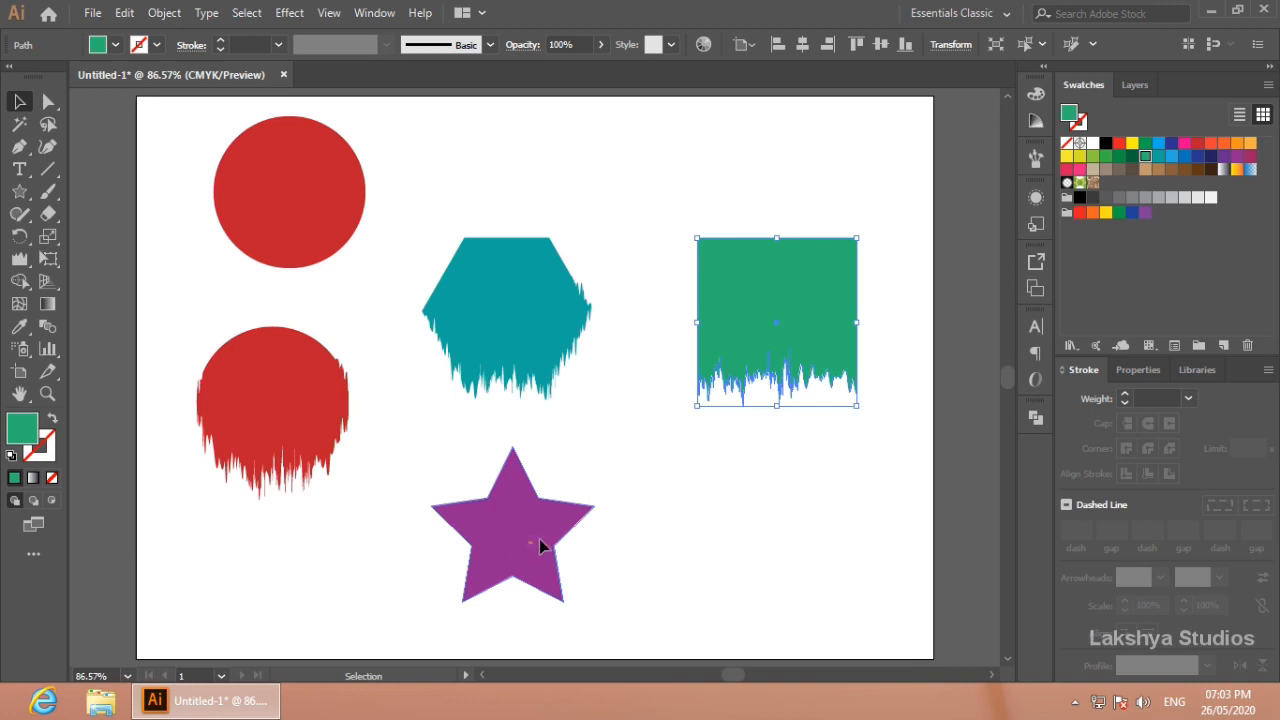
Move the purple star up and to the right, wrinkle along its lower edges and deselect it.
{"action": "left_click_drag", "start_coordinate": [539, 539], "coordinate": [579, 527]}
{"action": "left_click", "coordinate": [20, 259]}
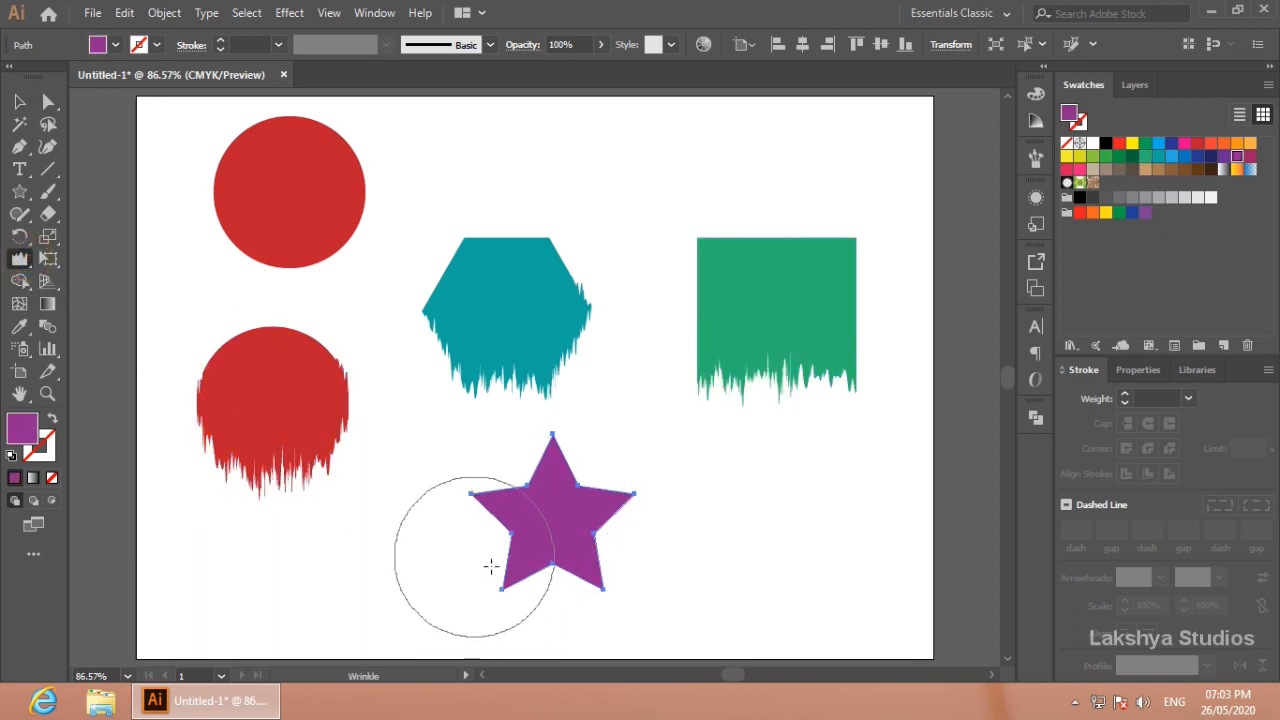
{"action": "left_click_drag", "start_coordinate": [517, 571], "coordinate": [591, 557]}
{"action": "left_click", "coordinate": [19, 102]}
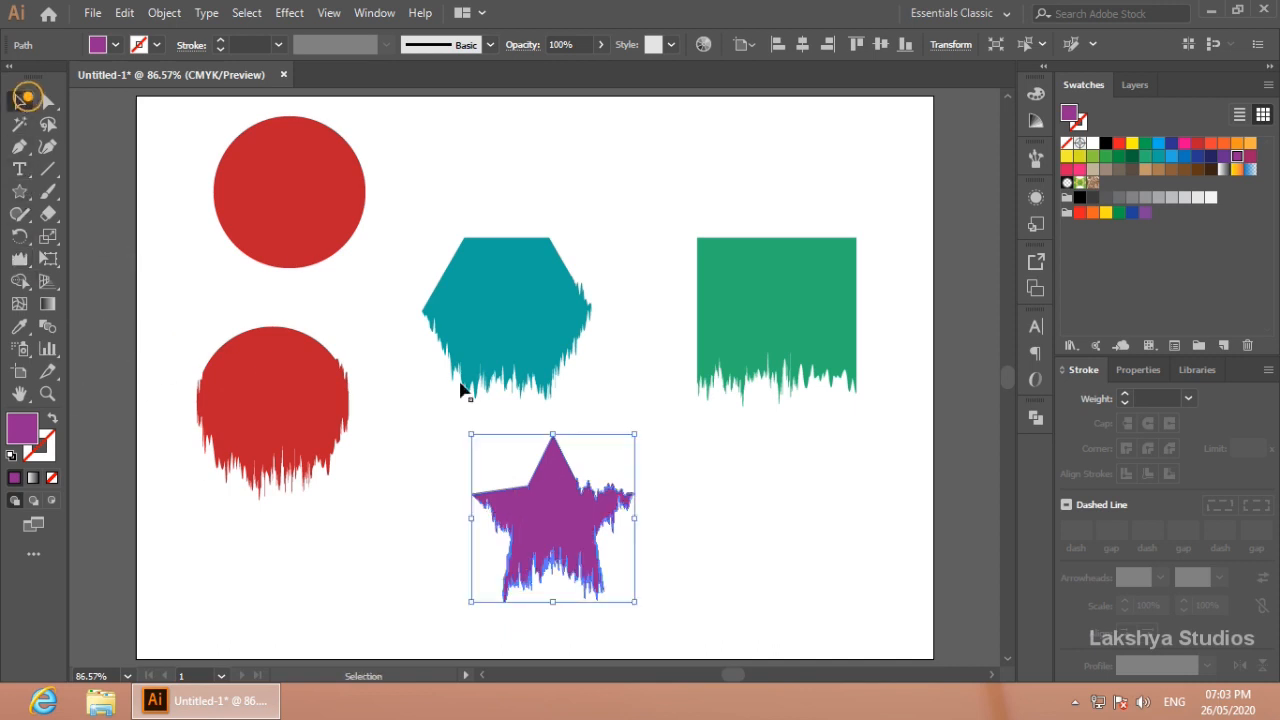
{"action": "left_click", "coordinate": [780, 498]}
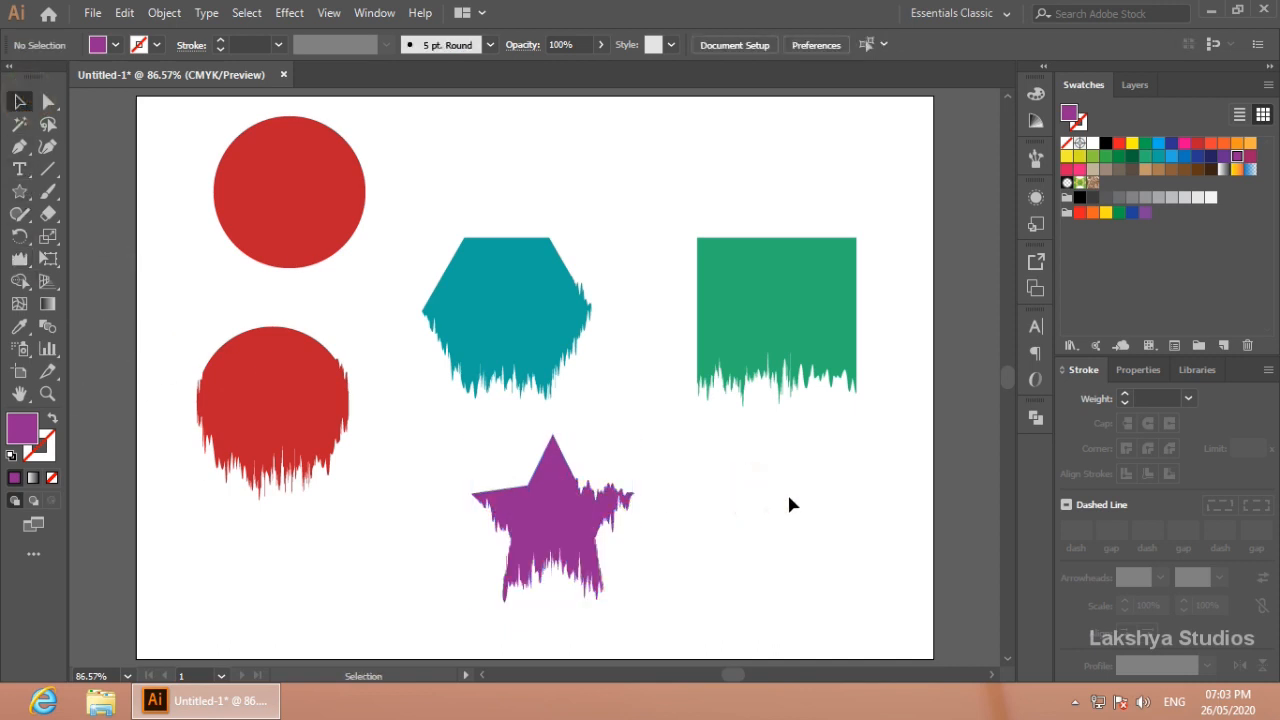
Select the upper red circle, wrinkle along its lower edge and both sides, and deselect it.
{"action": "left_click", "coordinate": [307, 168]}
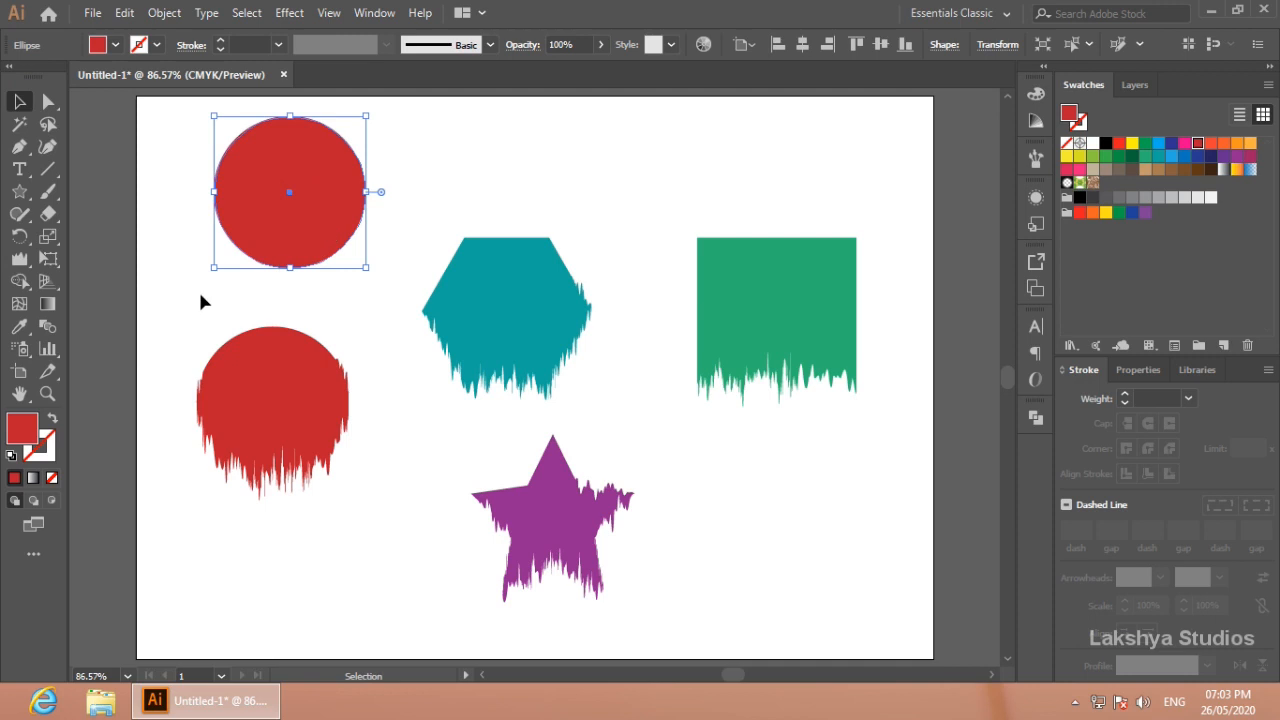
{"action": "left_click", "coordinate": [19, 258]}
{"action": "mouse_move", "coordinate": [252, 249]}
{"action": "left_mouse_down"}
{"action": "mouse_move", "coordinate": [348, 219]}
{"action": "mouse_move", "coordinate": [228, 206]}
{"action": "left_mouse_up"}
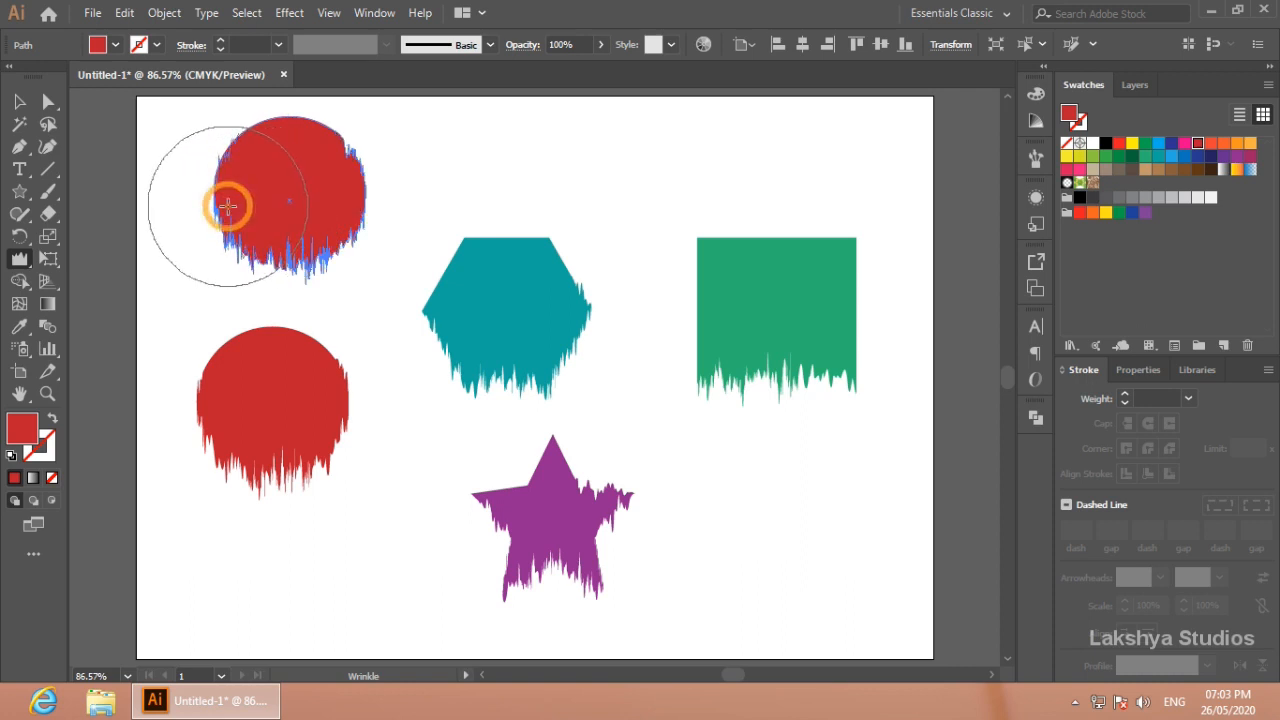
{"action": "left_click", "coordinate": [19, 101]}
{"action": "left_click", "coordinate": [480, 156]}
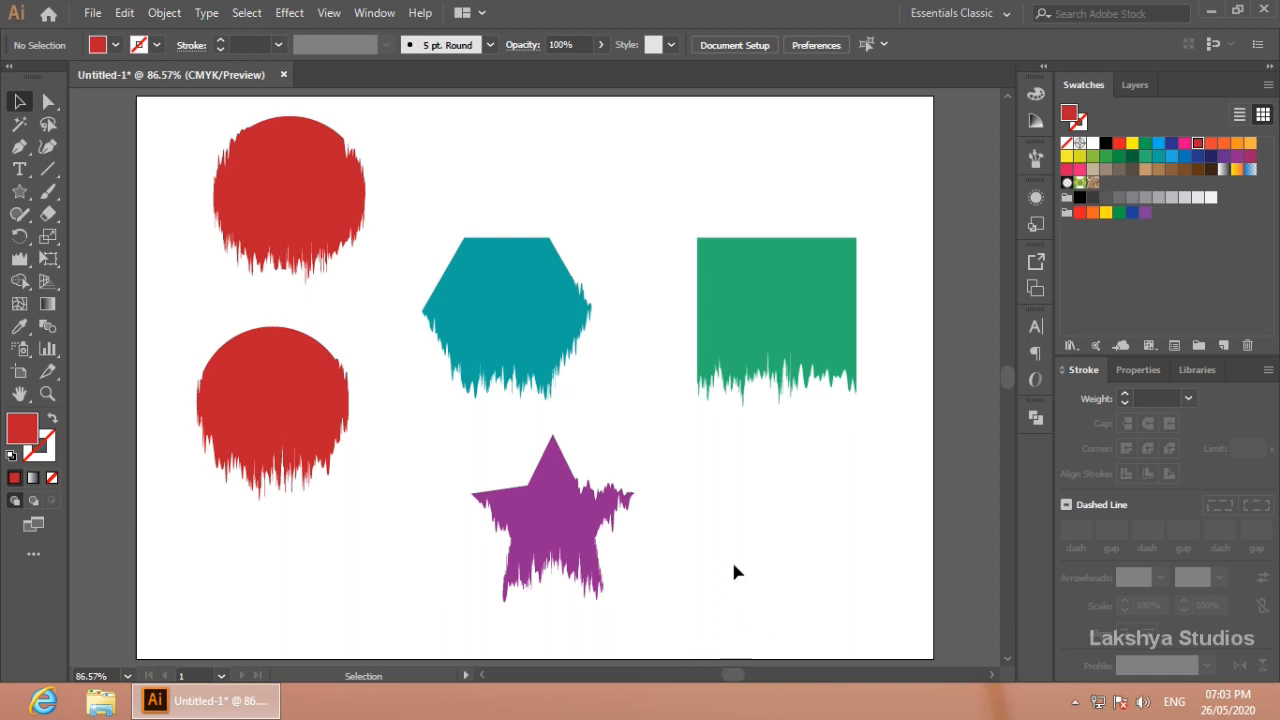
Move the green rectangle slightly up and to the left, and deselect it.
{"action": "left_click_drag", "start_coordinate": [813, 299], "coordinate": [808, 286]}
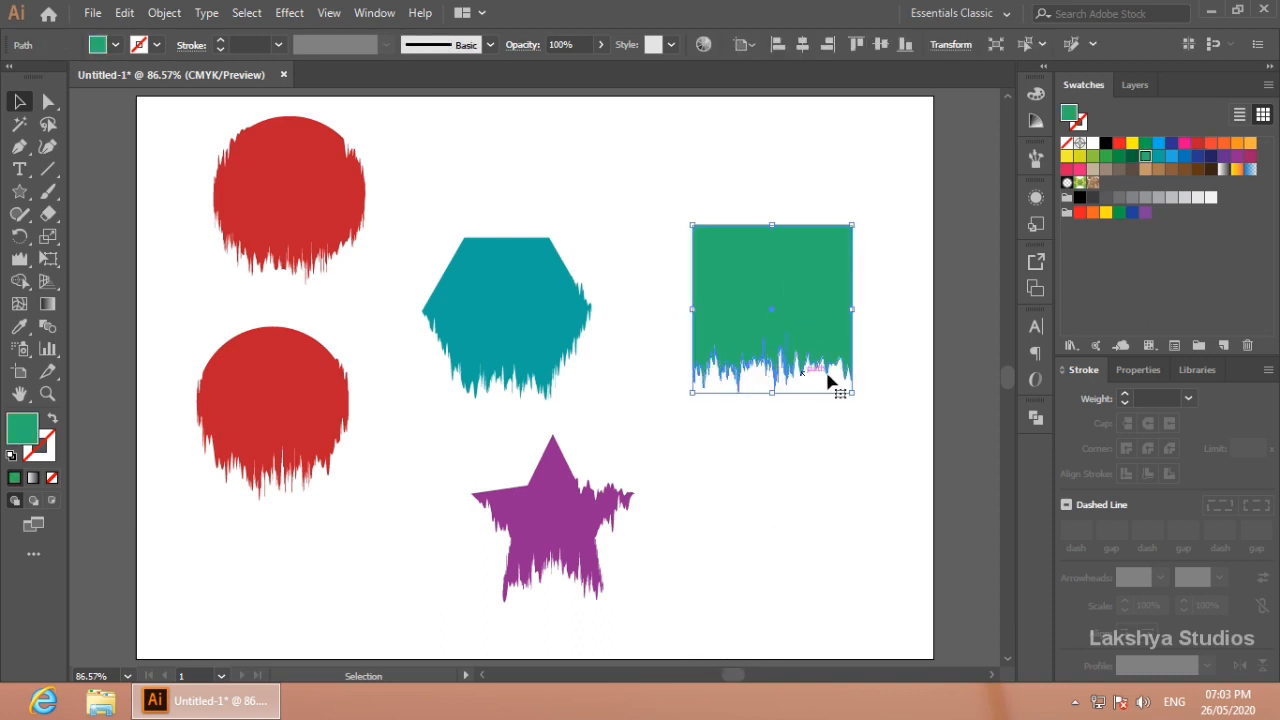
{"action": "left_click", "coordinate": [409, 446]}
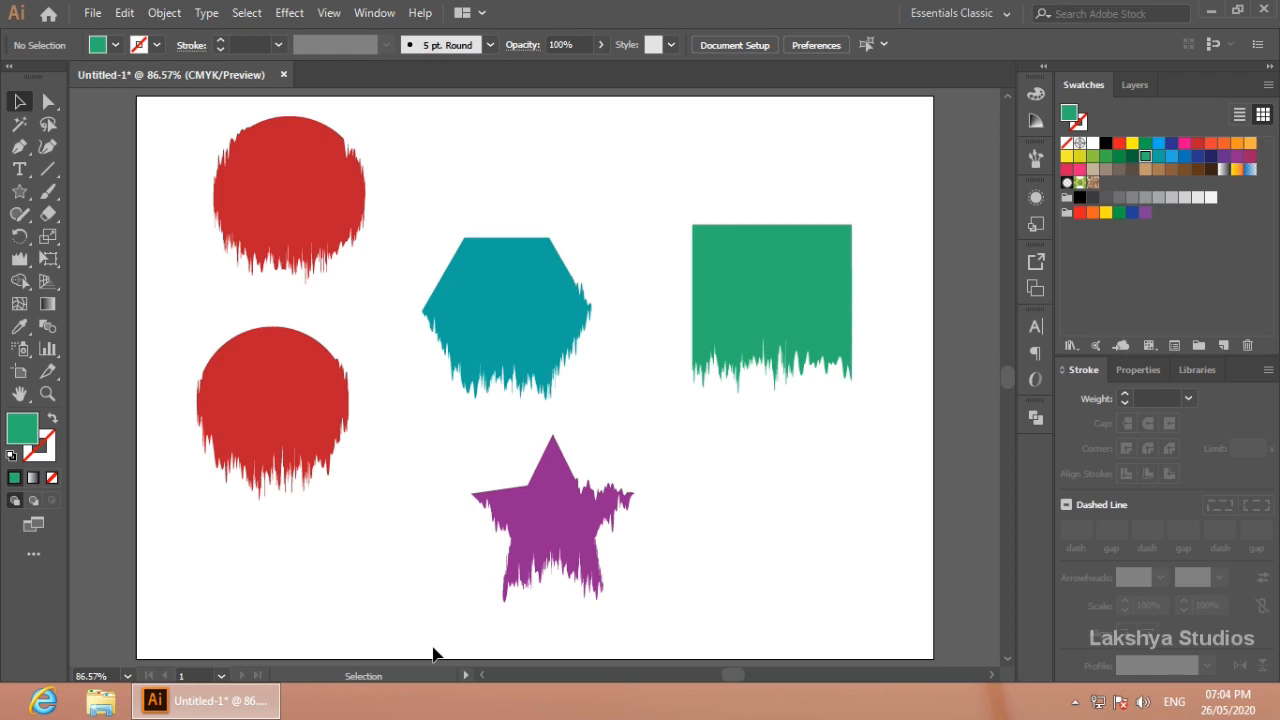
Switch from the Selection tool back to the Wrinkle tool.
{"action": "left_click_drag", "start_coordinate": [20, 258], "coordinate": [130, 416]}
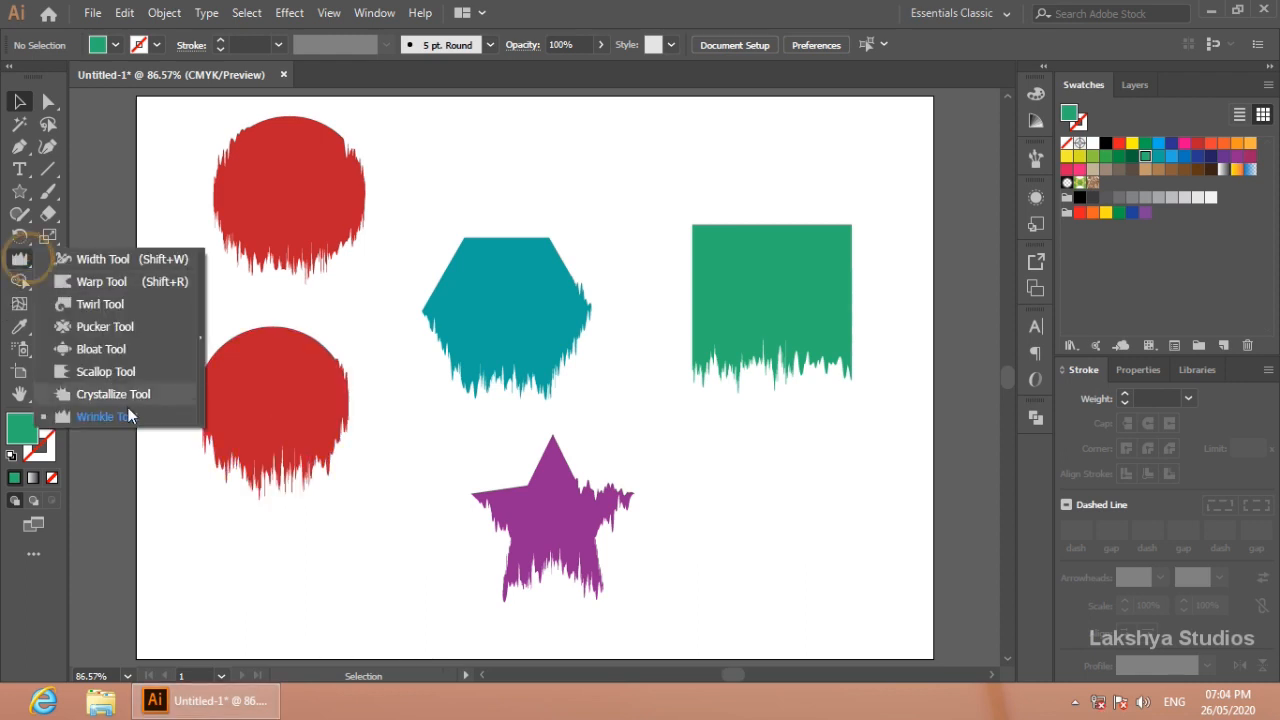
{"action": "left_click", "coordinate": [127, 416]}
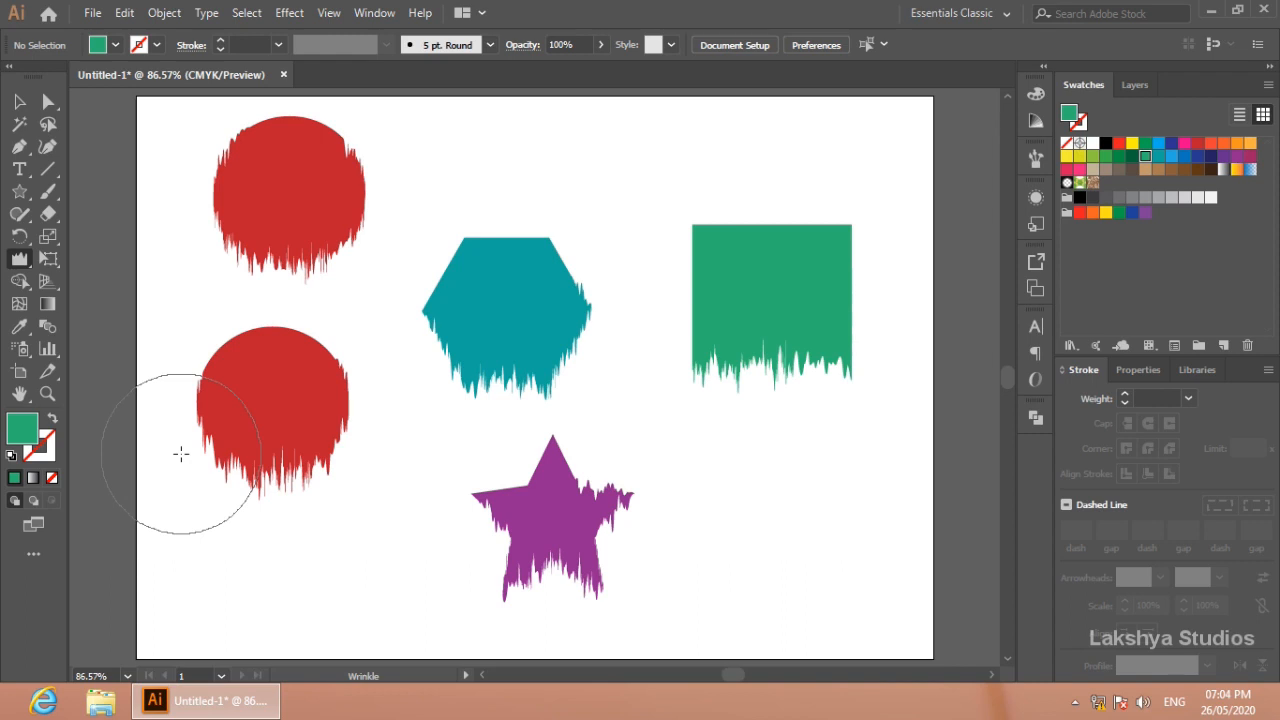
{"action": "left_click", "coordinate": [20, 258]}
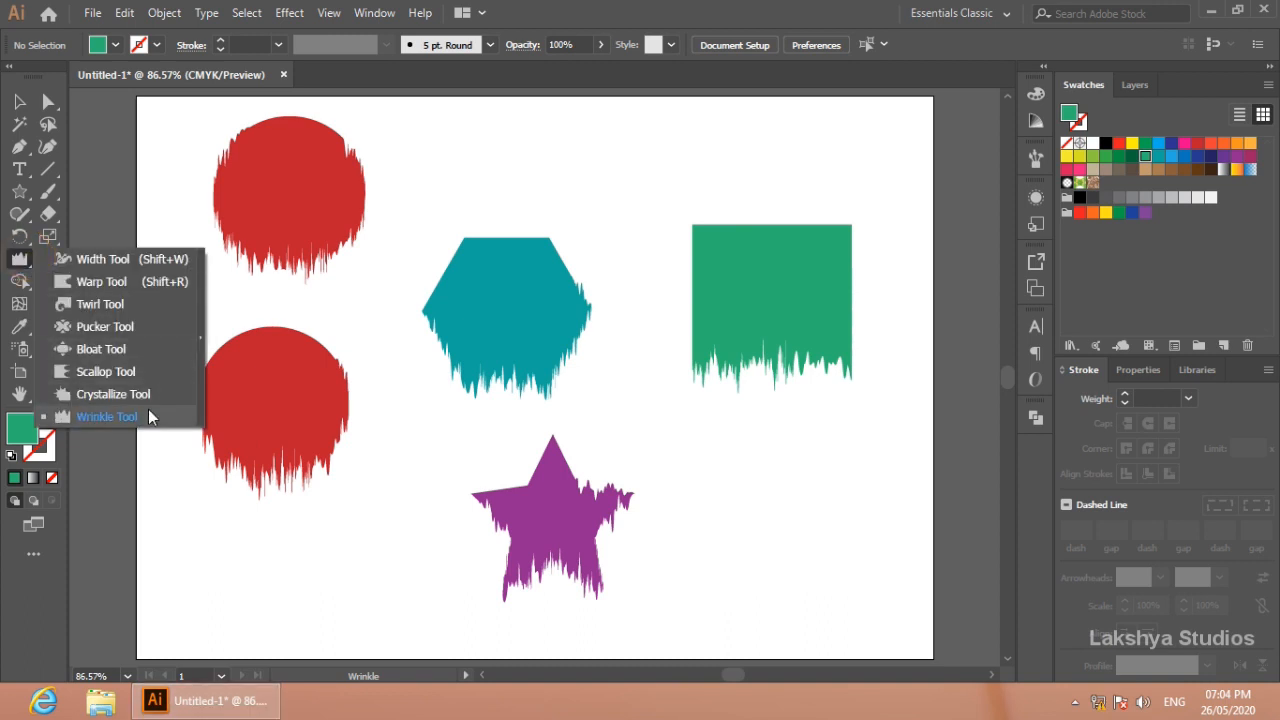
{"action": "left_click", "coordinate": [107, 416]}
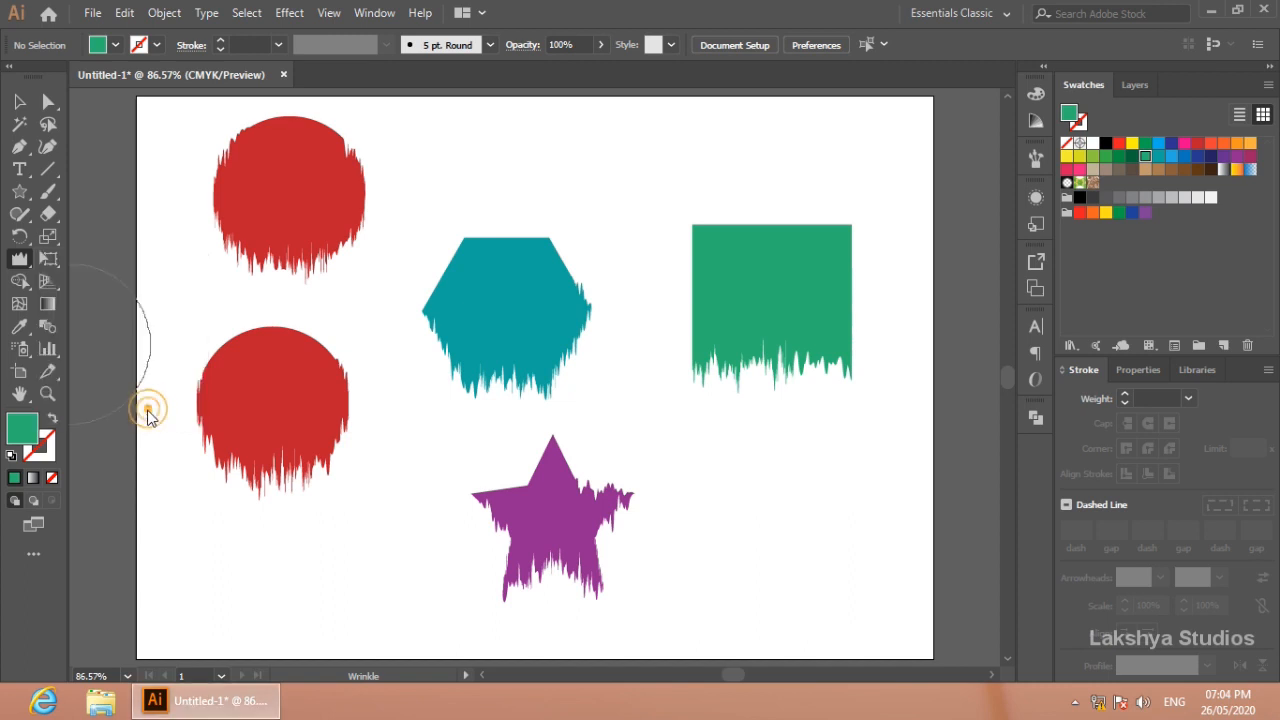